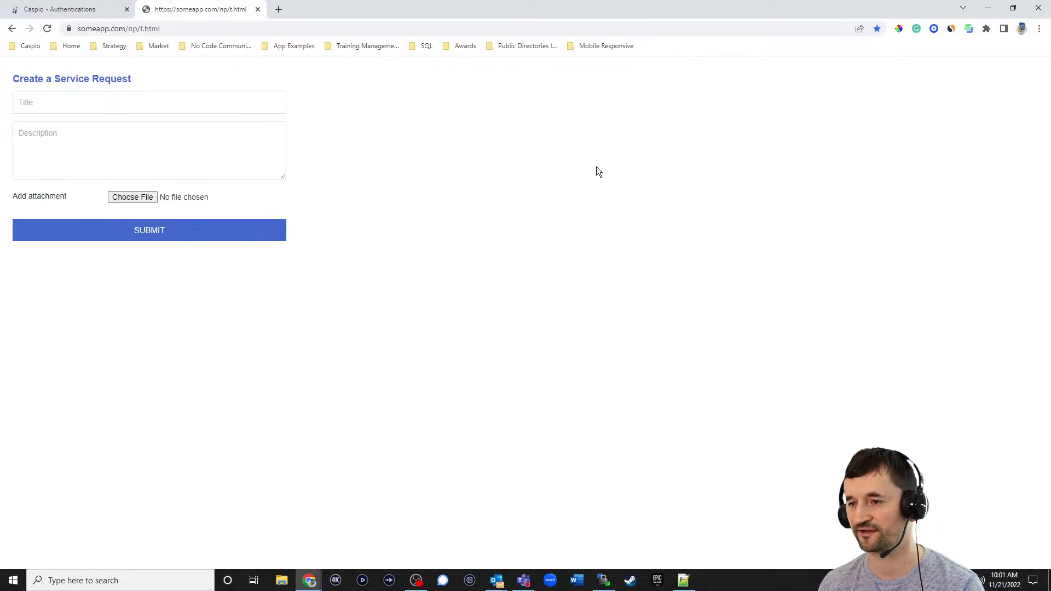
- Submit a service request titled 'Sample text' with description 'please come in and fix the issue.'
left_click(175, 29)
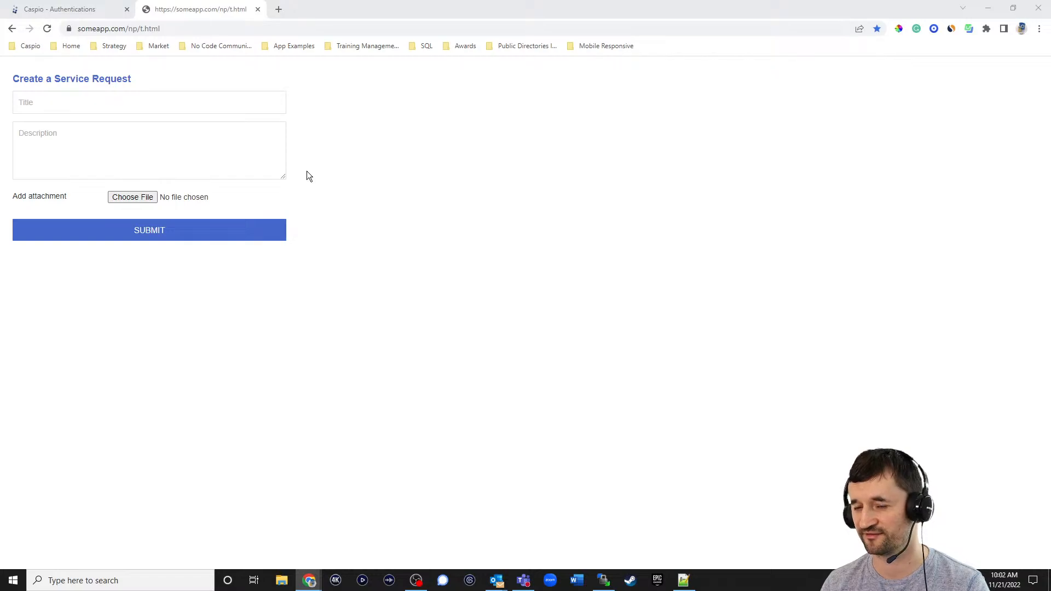
left_click(176, 109)
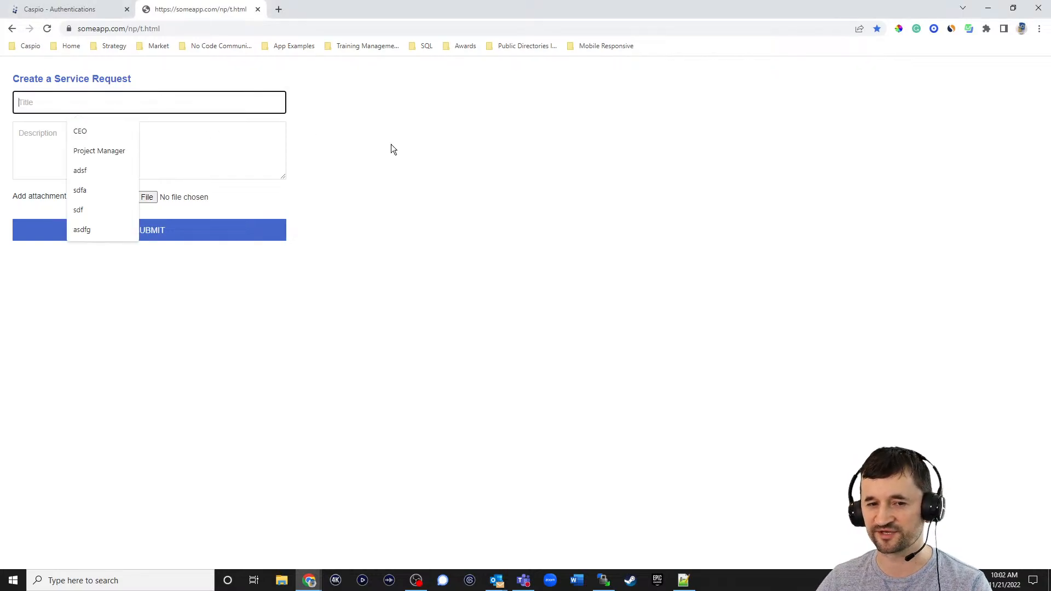
type("Sample text")
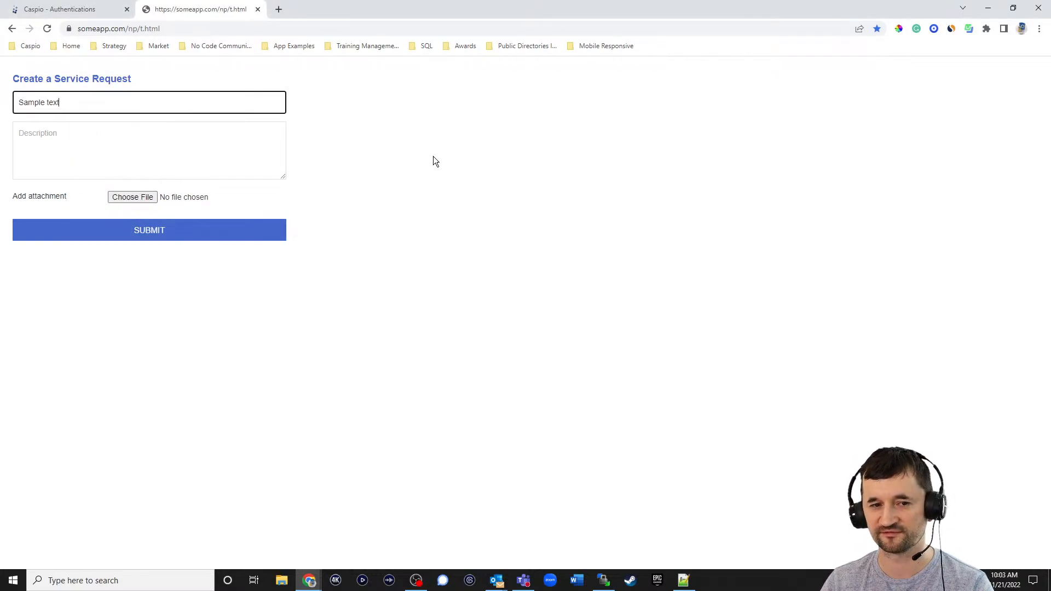
key("Tab")
type("please co")
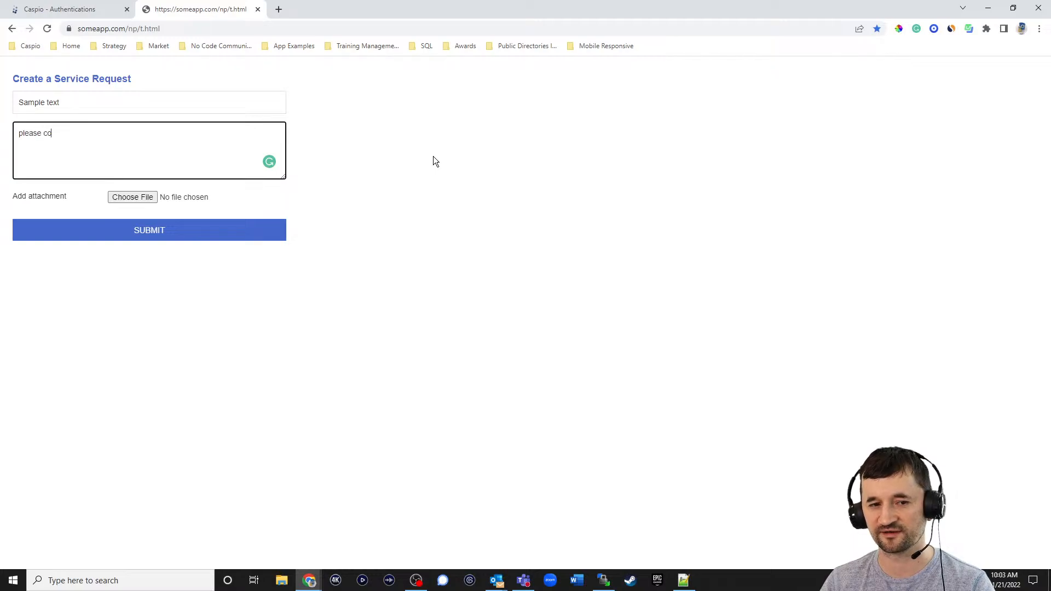
type("me in and fix the issue.")
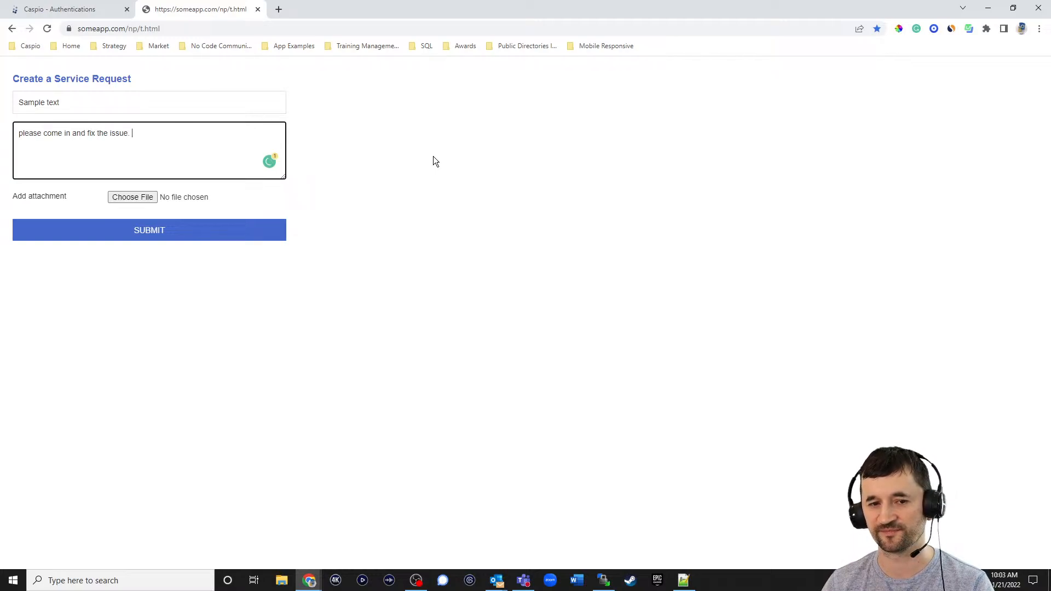
left_click(192, 232)
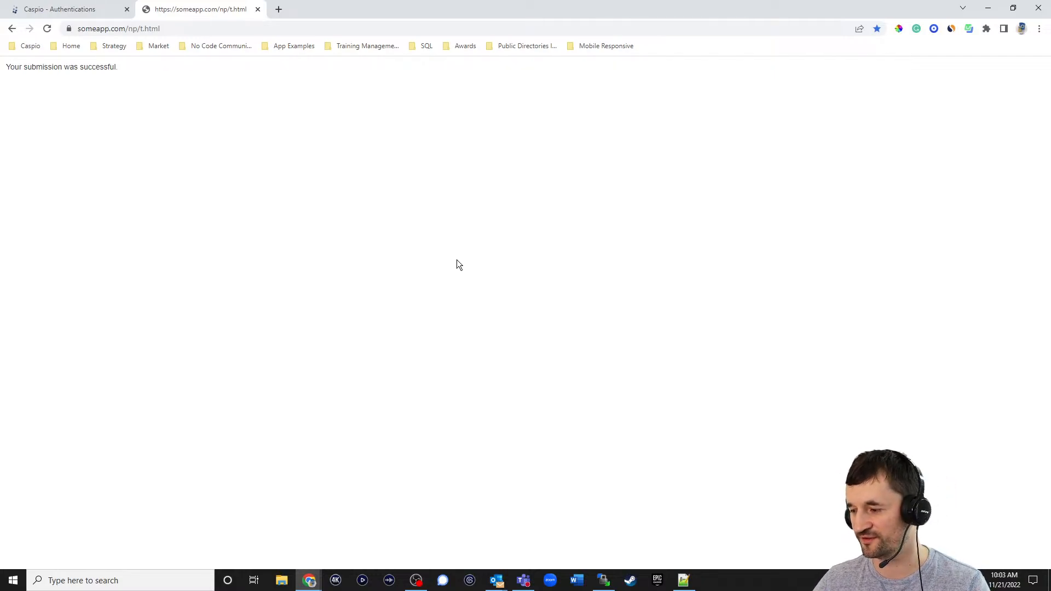
- Open Customer - View My Requests from the Mobile Responsive bookmarks and reload it
left_click(607, 47)
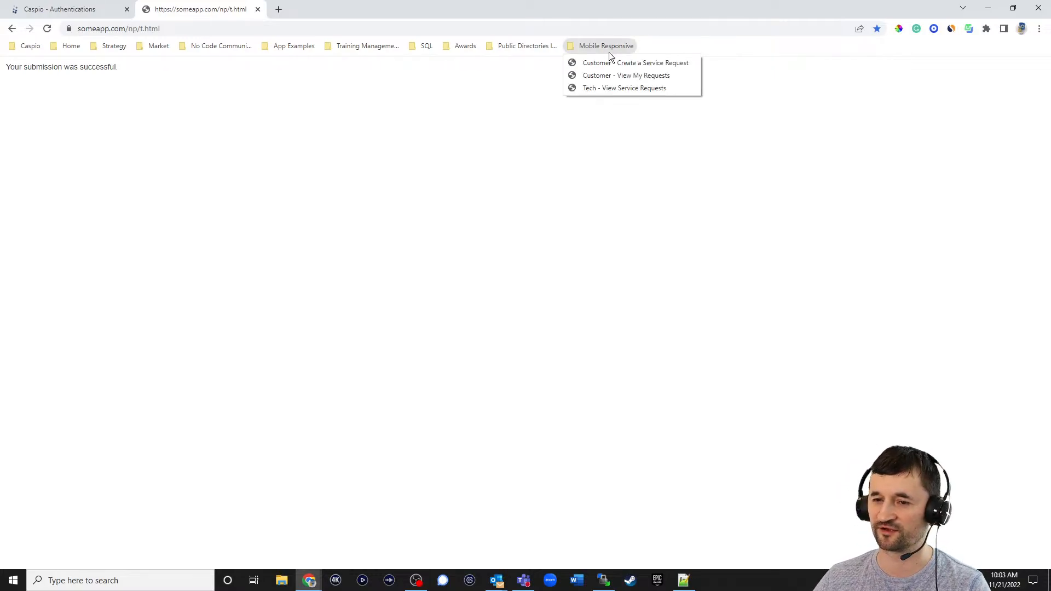
left_click(621, 76)
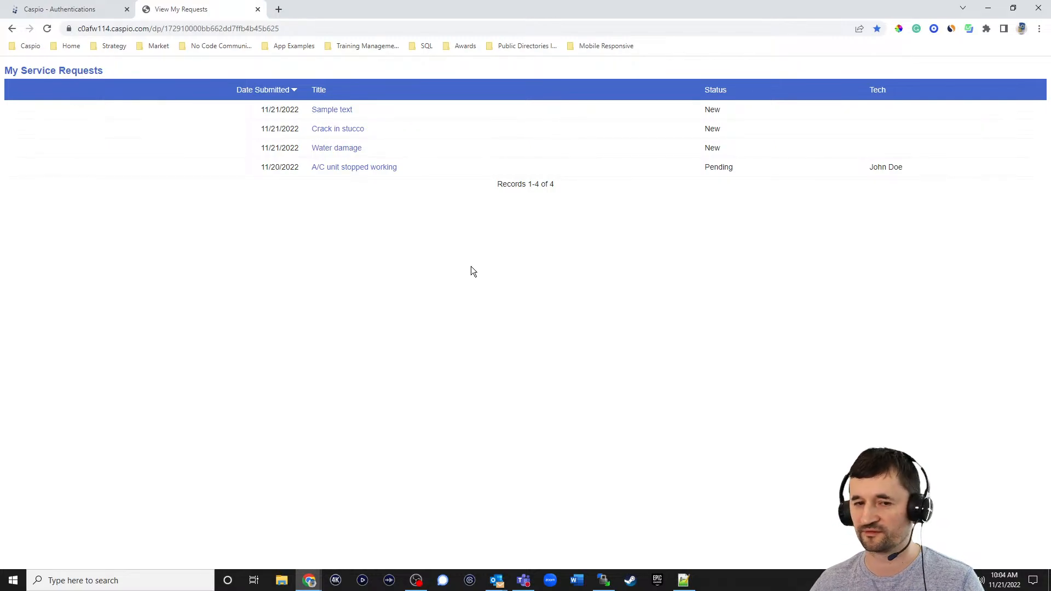
left_click(47, 28)
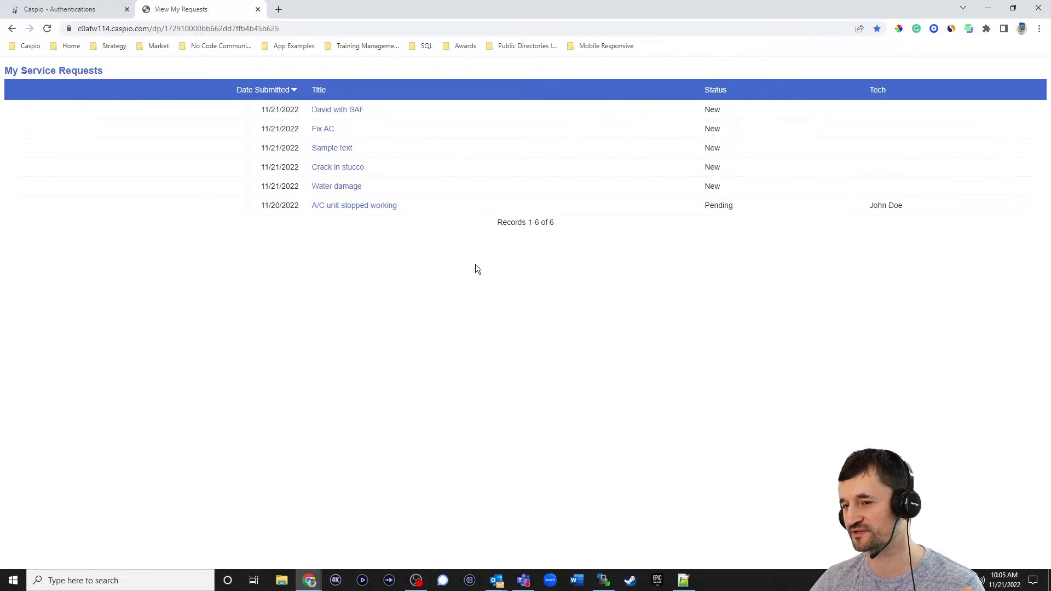
left_click(1013, 8)
left_click_drag(707, 29, 776, 22)
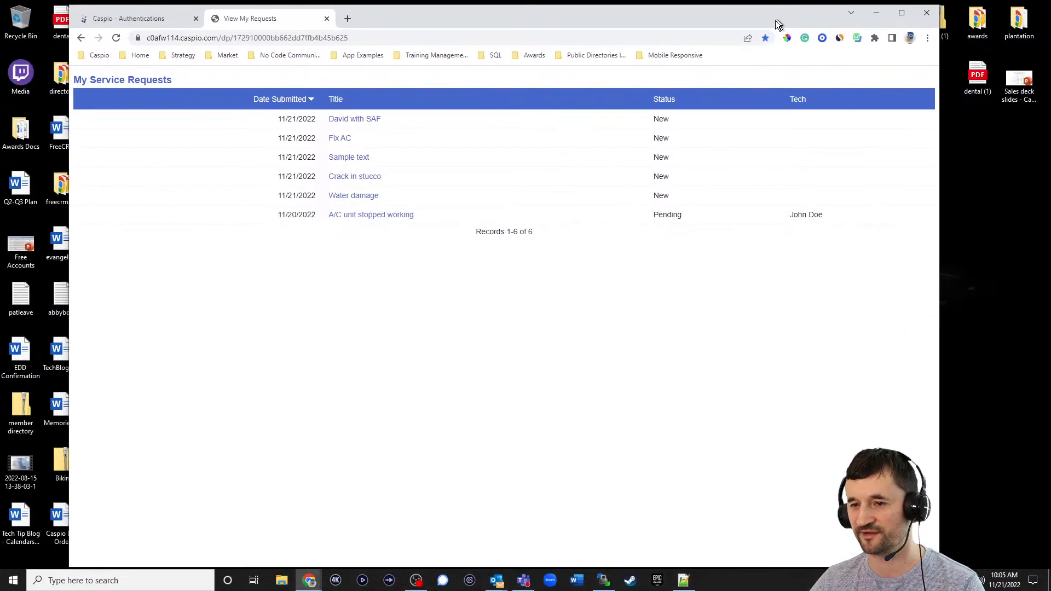
left_click_drag(936, 180, 339, 120)
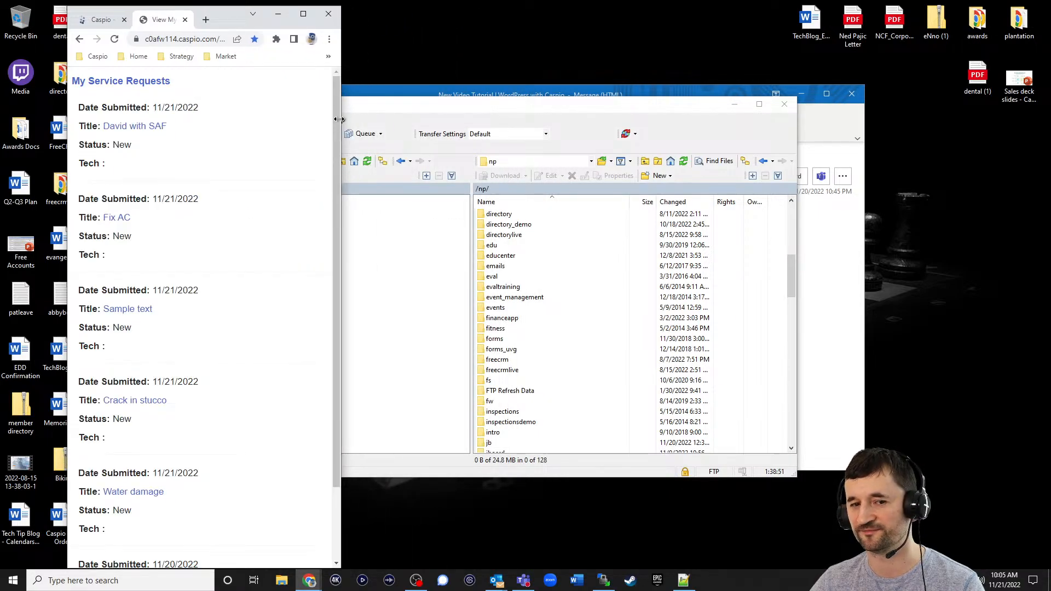
left_click_drag(339, 120, 660, 124)
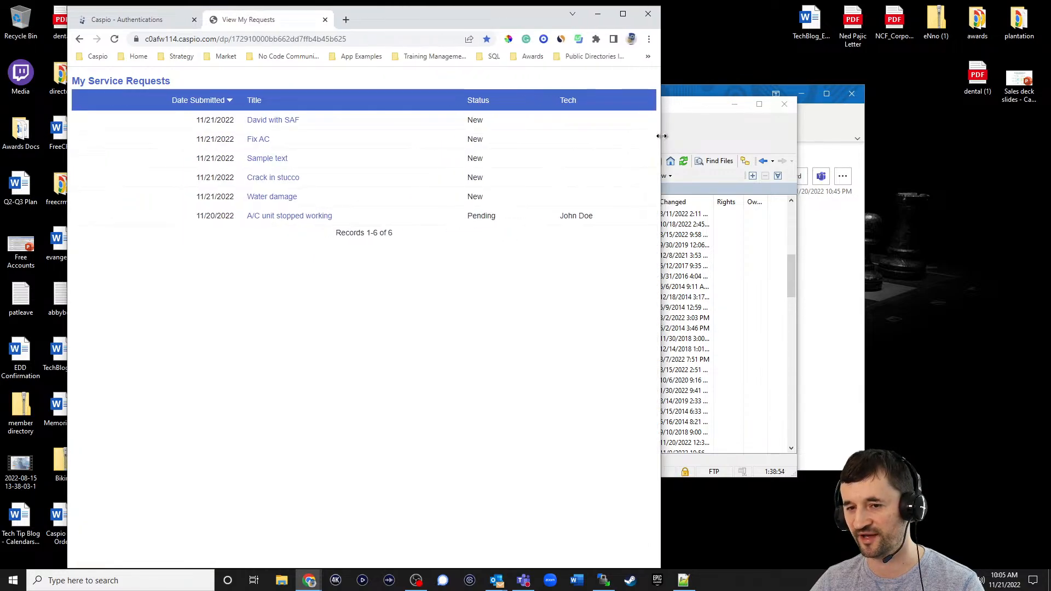
left_click(622, 14)
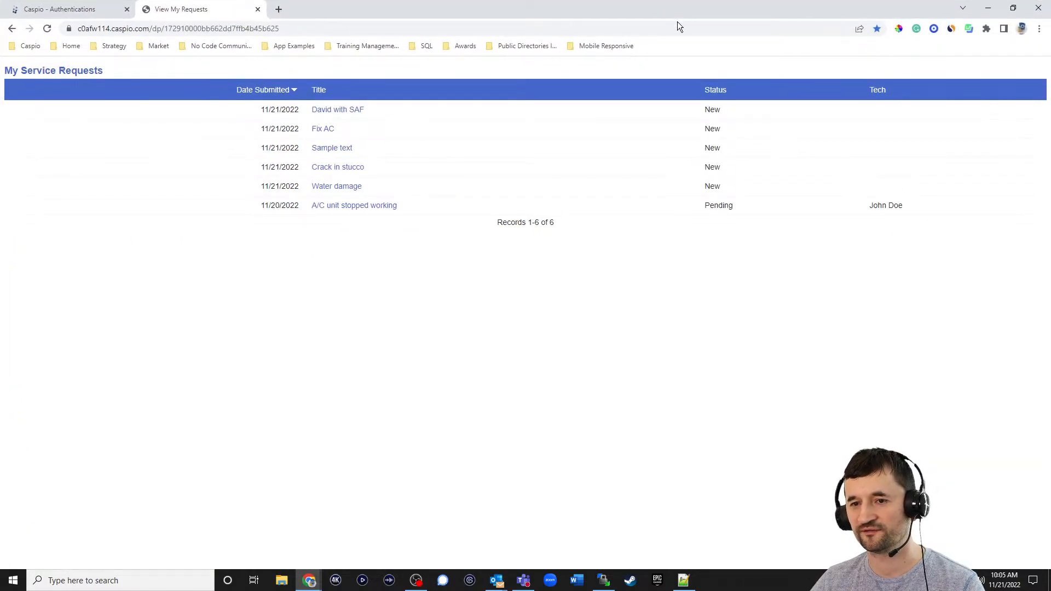
- Open the newest request's details from the Tech - View Service Requests bookmark
left_click(609, 46)
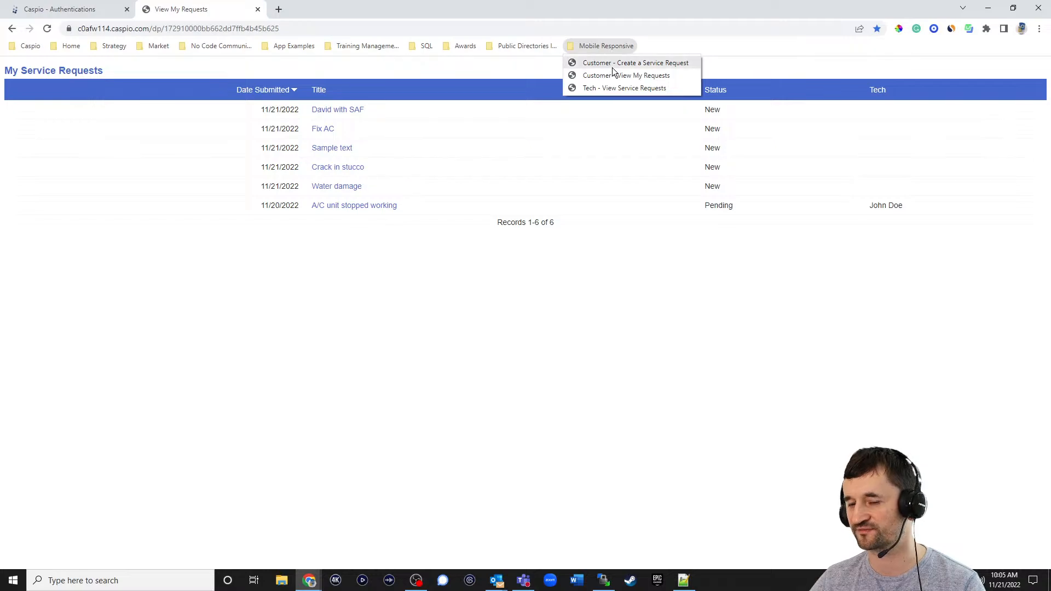
left_click(611, 88)
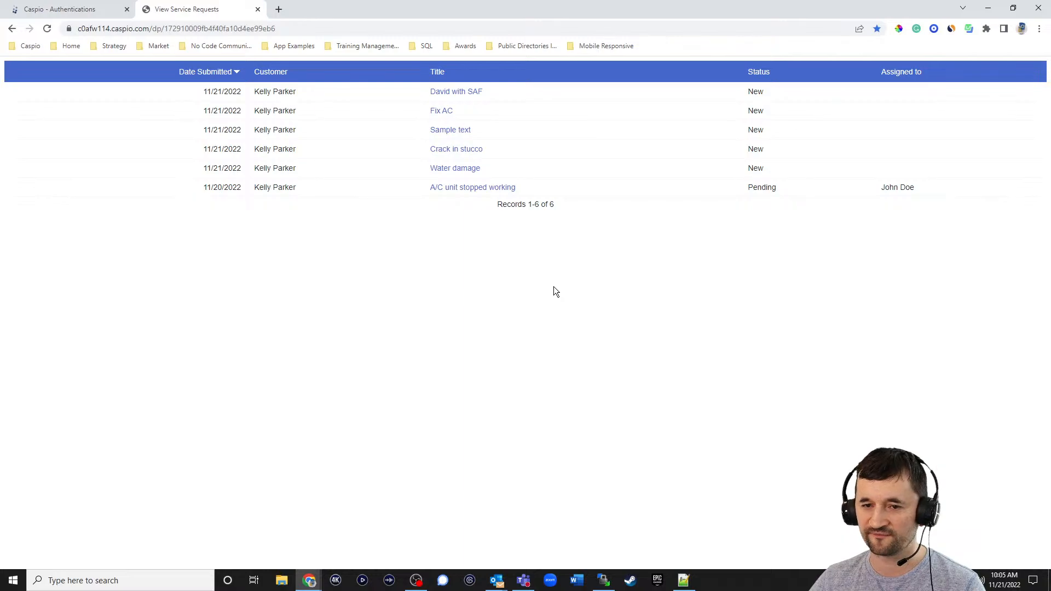
left_click(452, 93)
- Assign the technician, set Status to Completed, and check the Date Completed calendar
left_click(136, 143)
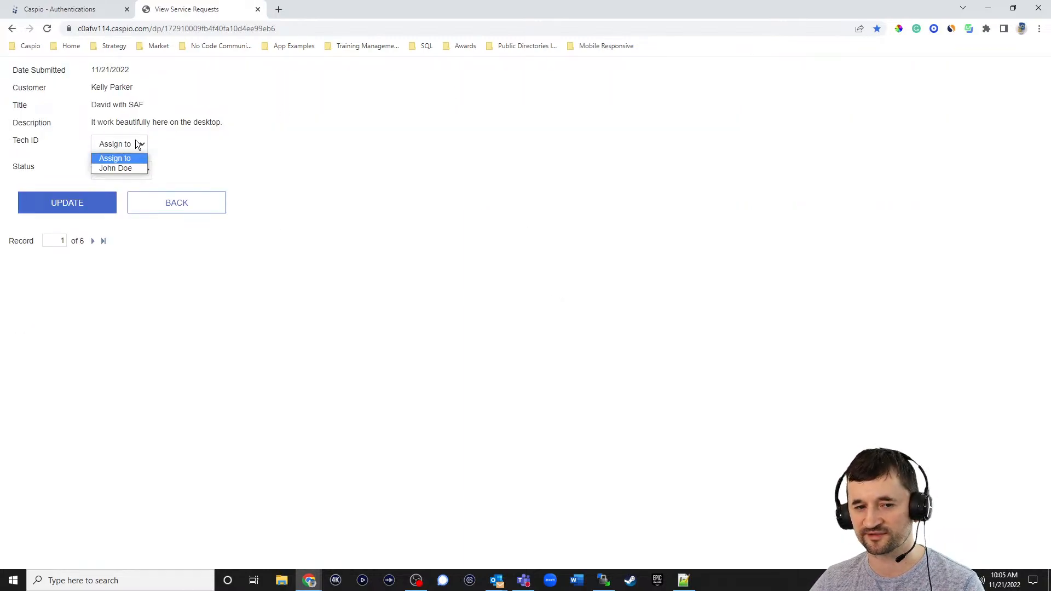
left_click(127, 165)
left_click(140, 171)
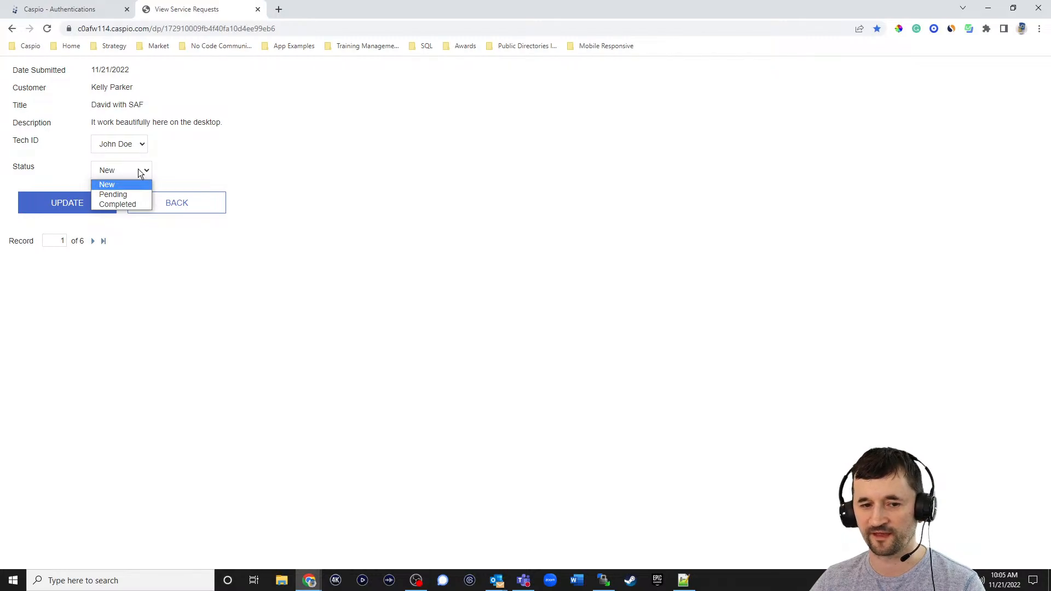
left_click(129, 195)
left_click(140, 172)
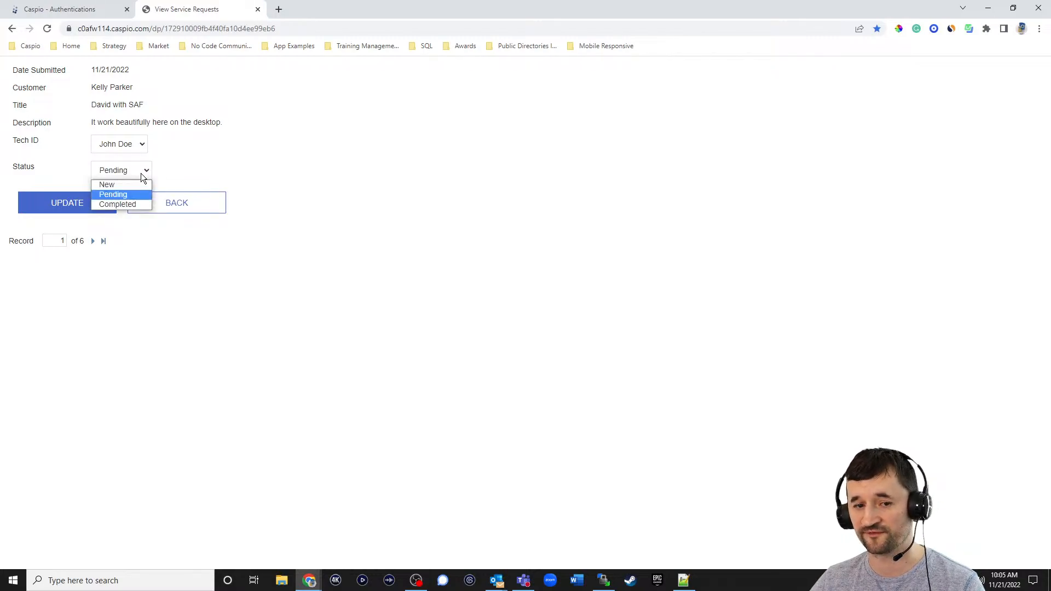
left_click(133, 202)
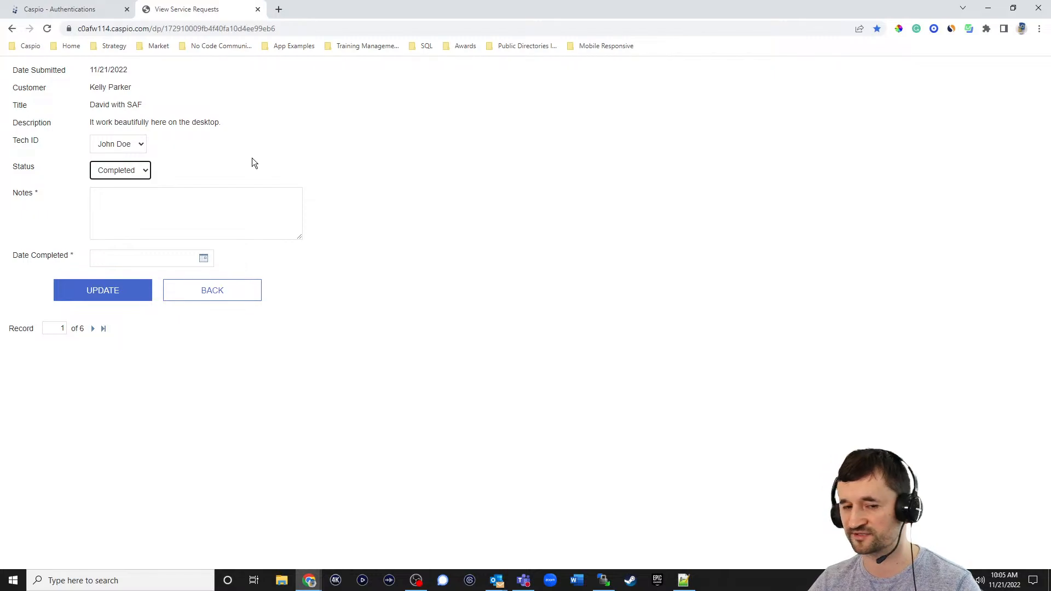
left_click(204, 258)
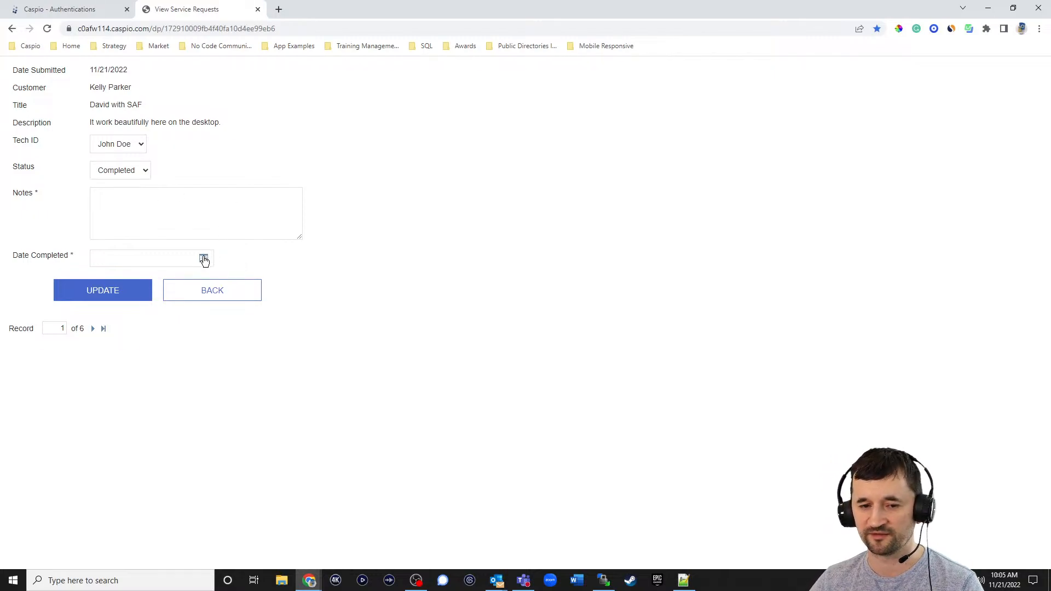
left_click(251, 362)
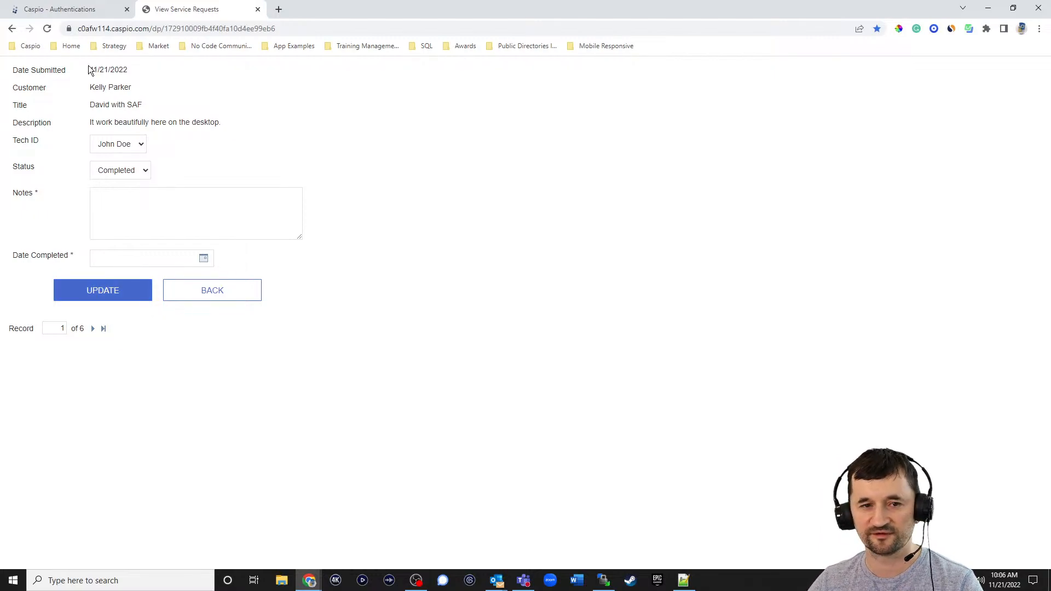
- Review the mi_tbl_customers_1 design (Customer_ID, Name, Email, Password), then return to Tables
left_click(75, 10)
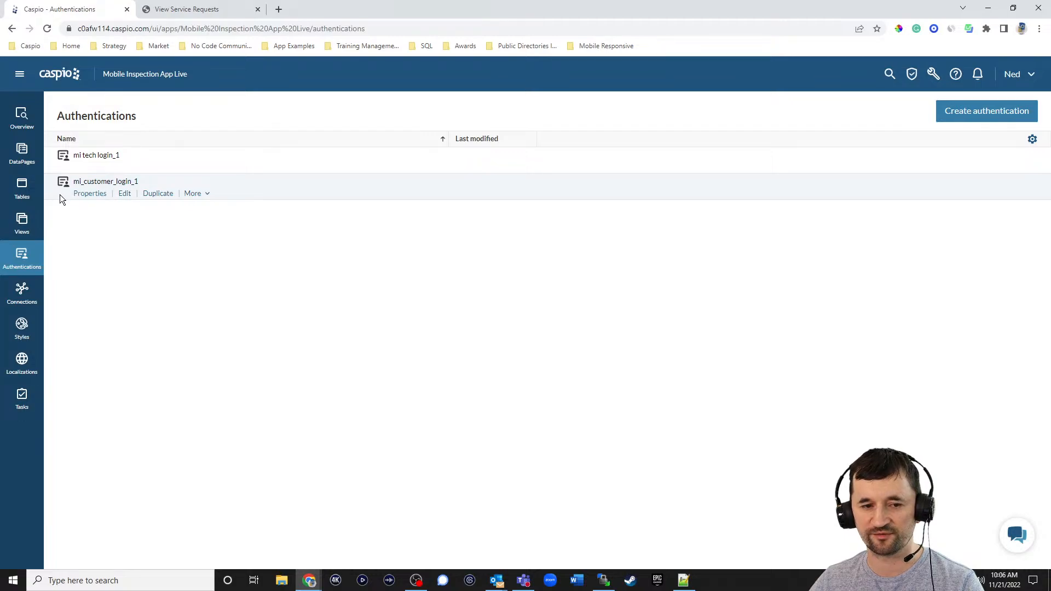
left_click(22, 188)
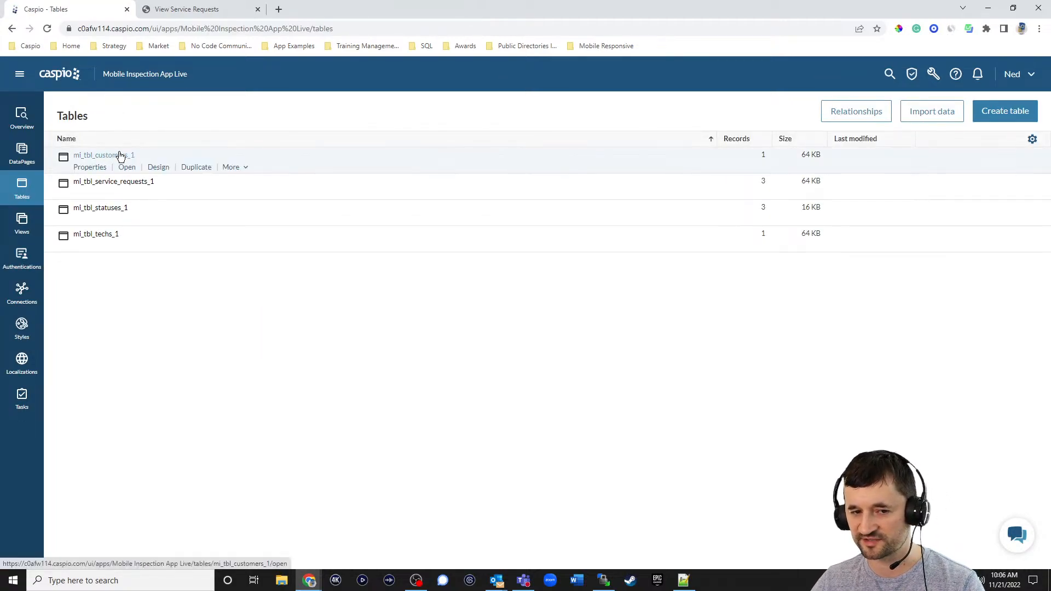
left_click(156, 168)
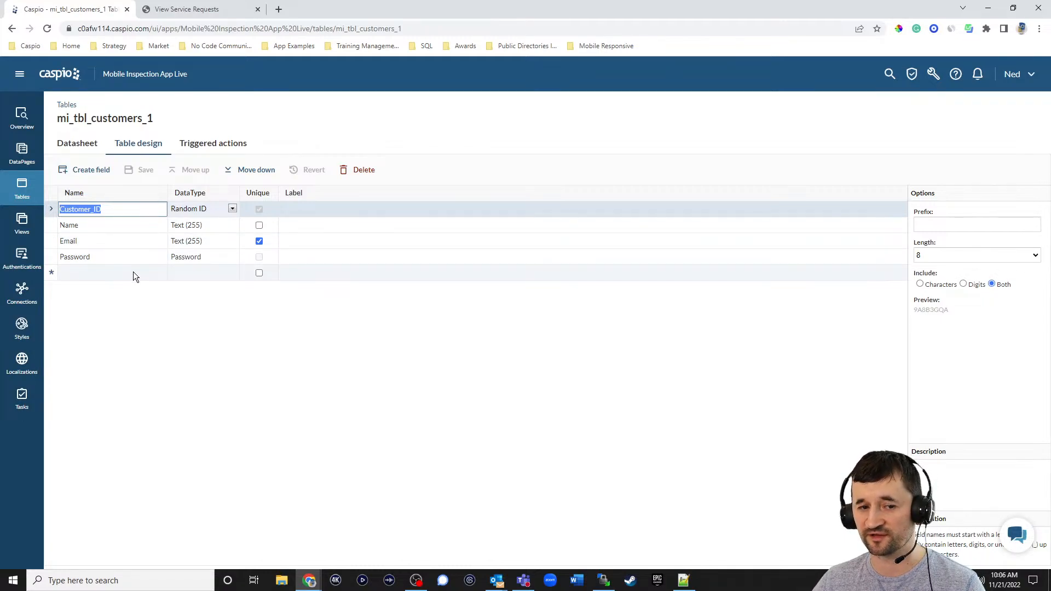
left_click(23, 189)
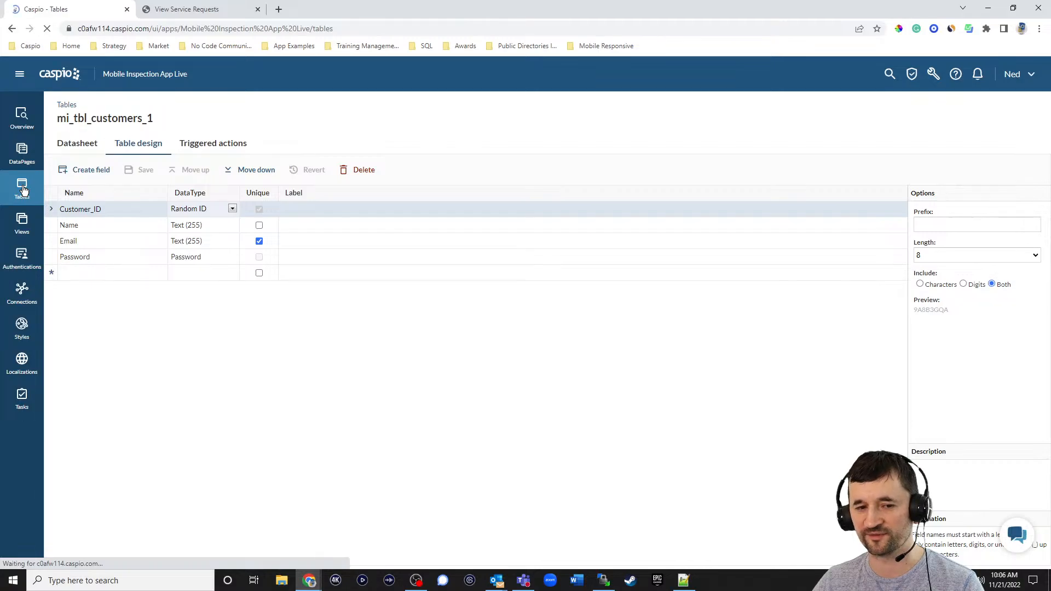
- Review the designs of the mi_tbl_techs_1 and mi_tbl_service_requests_1 tables
mouse_move(103, 245)
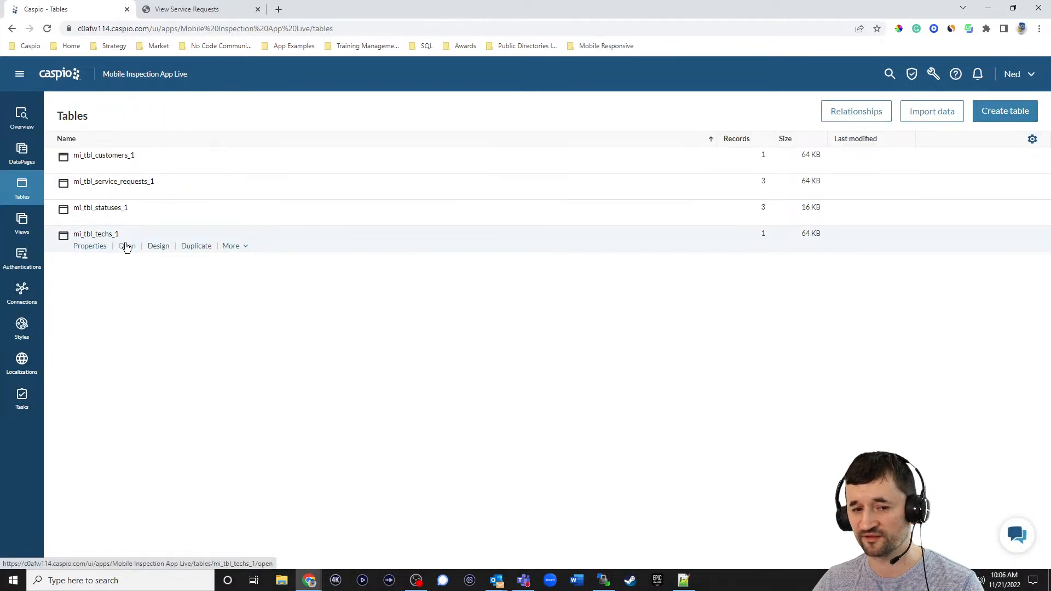
left_click(160, 248)
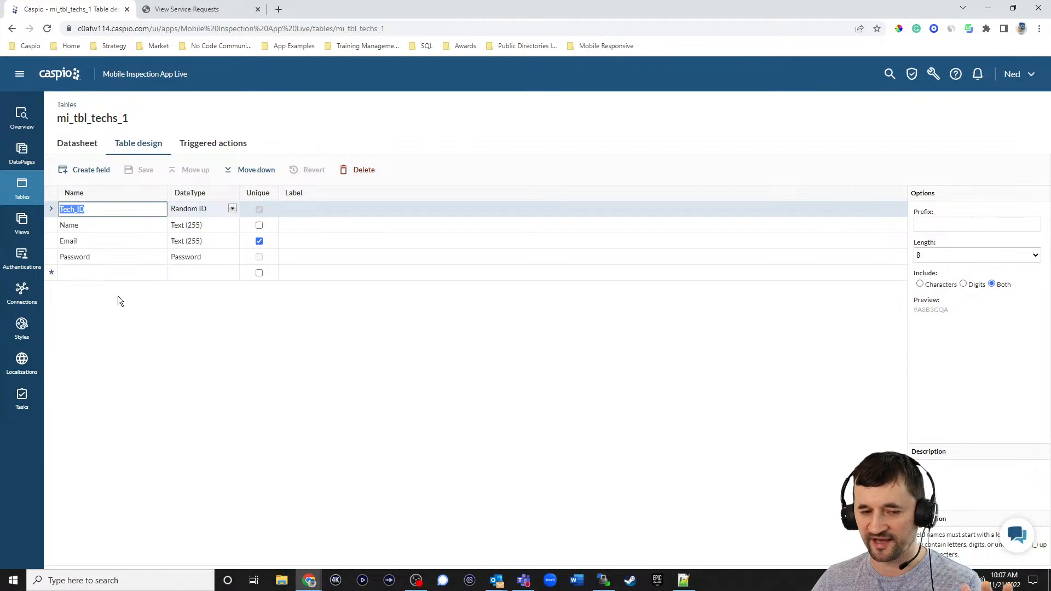
left_click(37, 202)
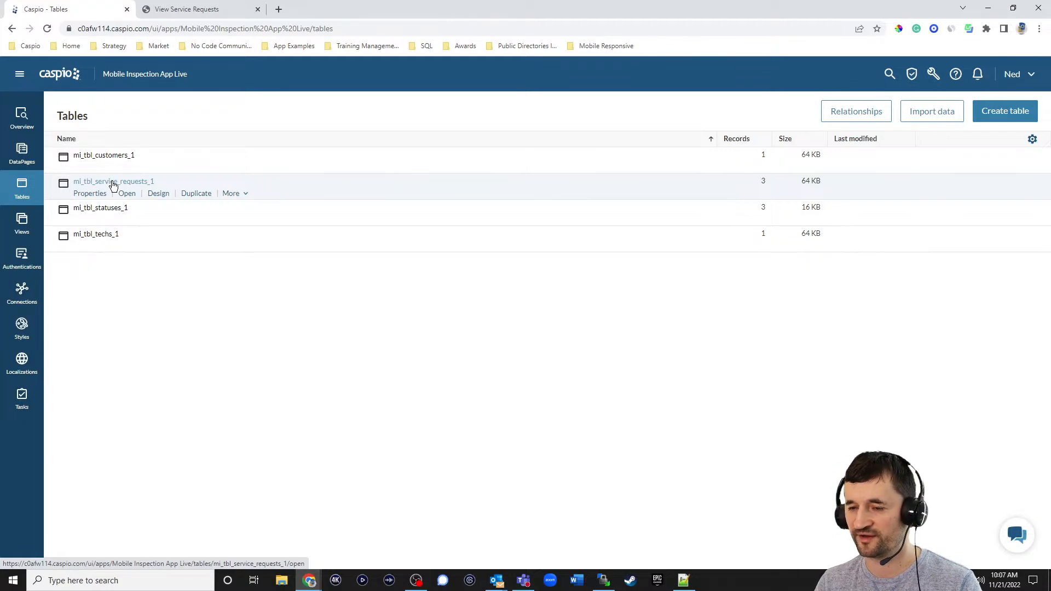
left_click(158, 196)
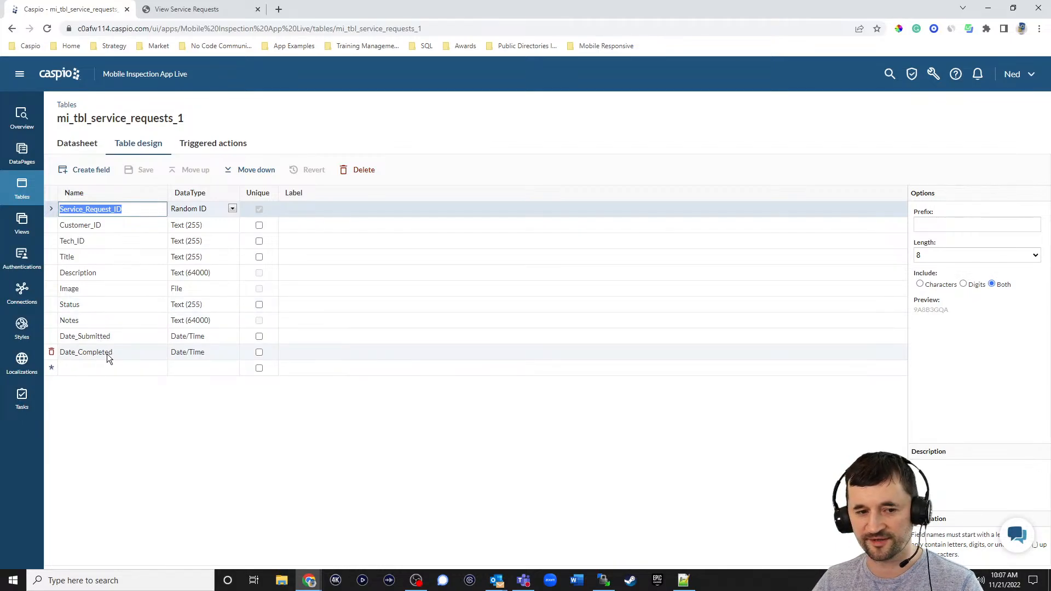
- Inspect the mi tech login_1 authentication's data source, then leave it without saving
left_click(23, 259)
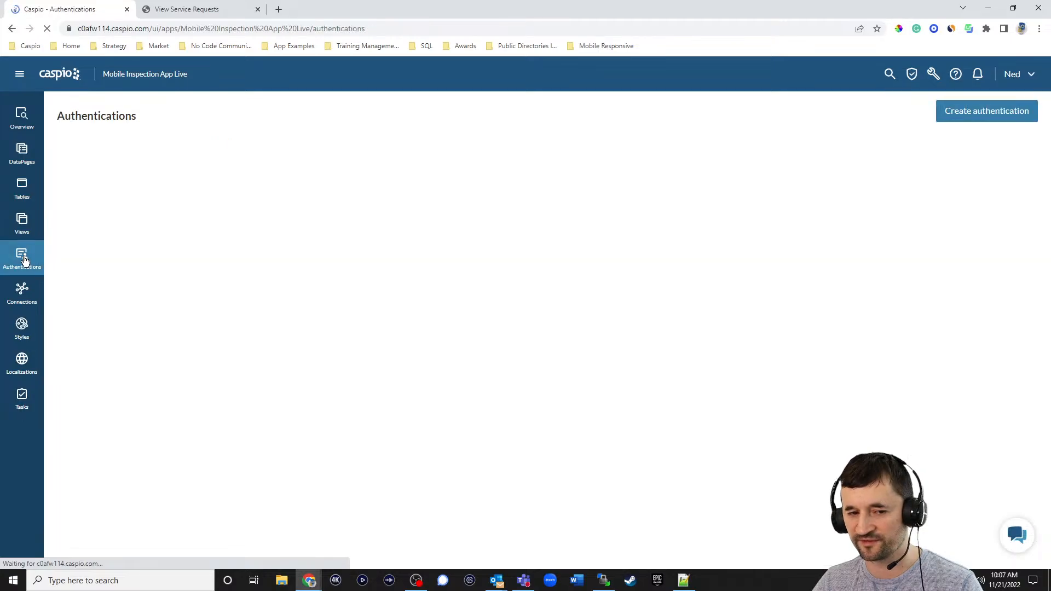
mouse_move(111, 195)
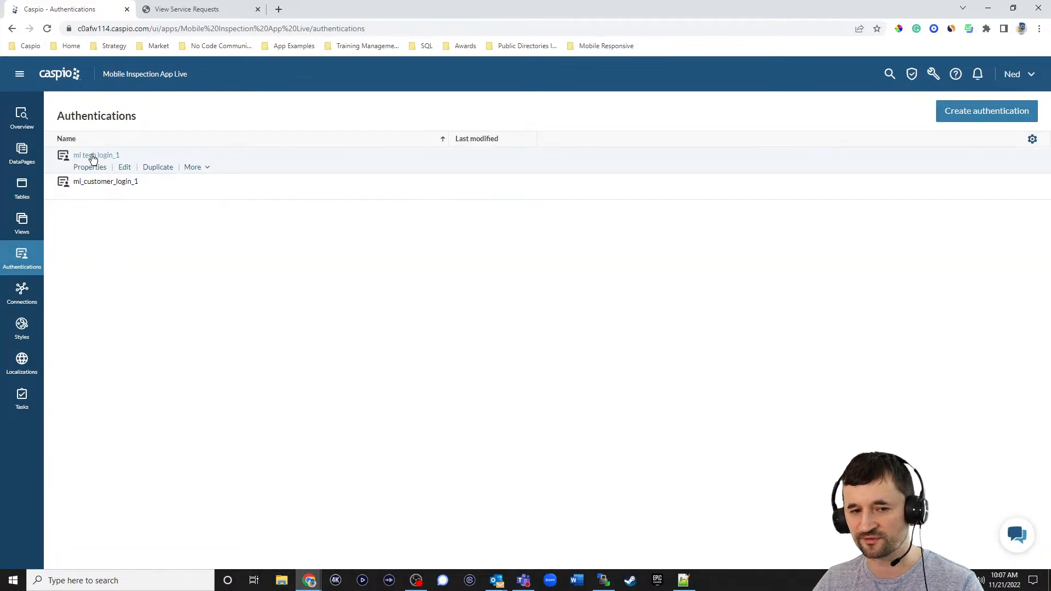
left_click(125, 167)
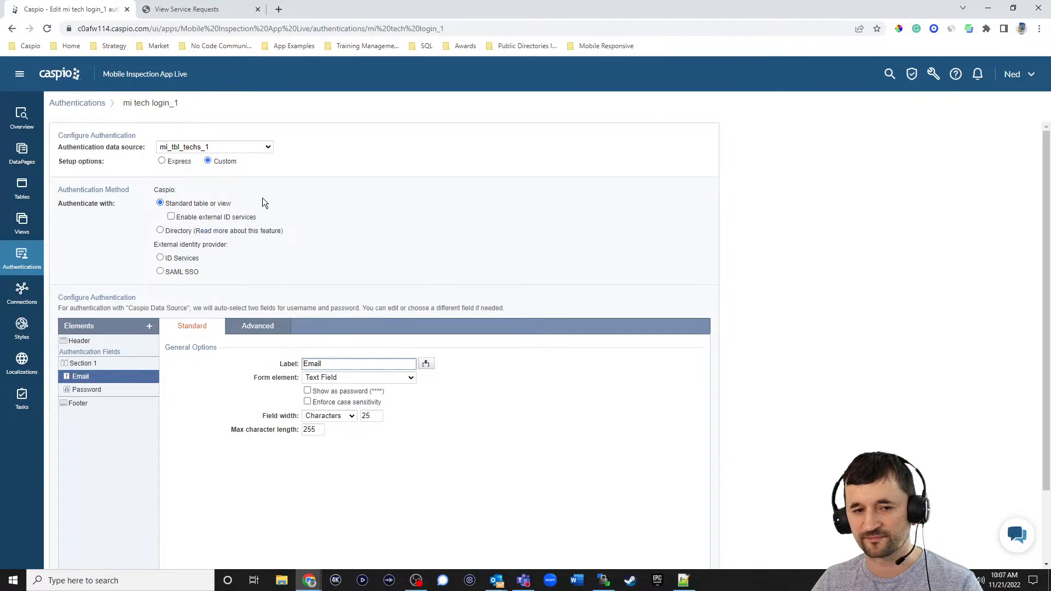
left_click(226, 146)
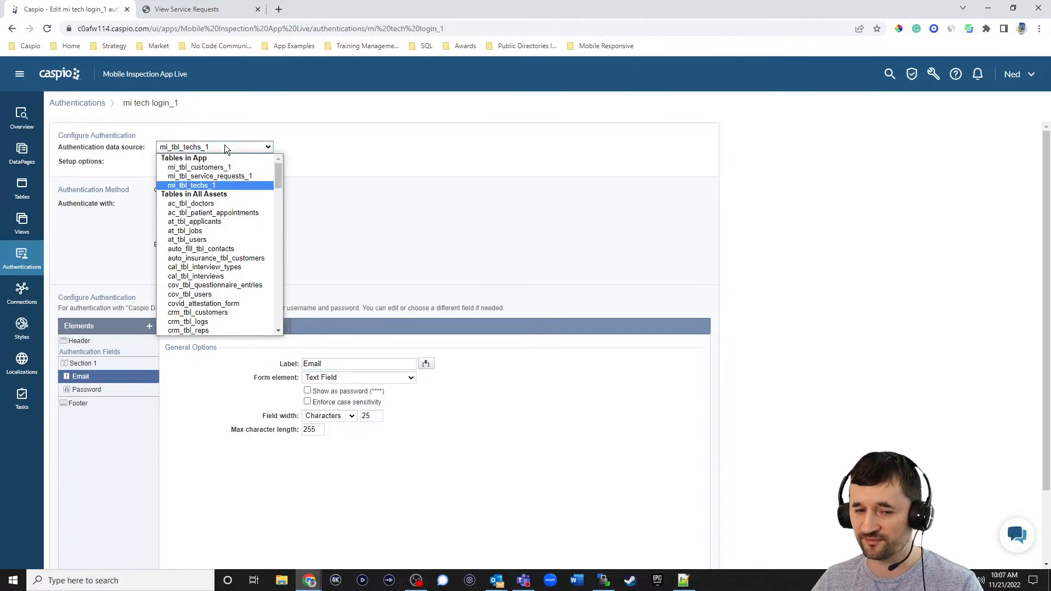
left_click(233, 129)
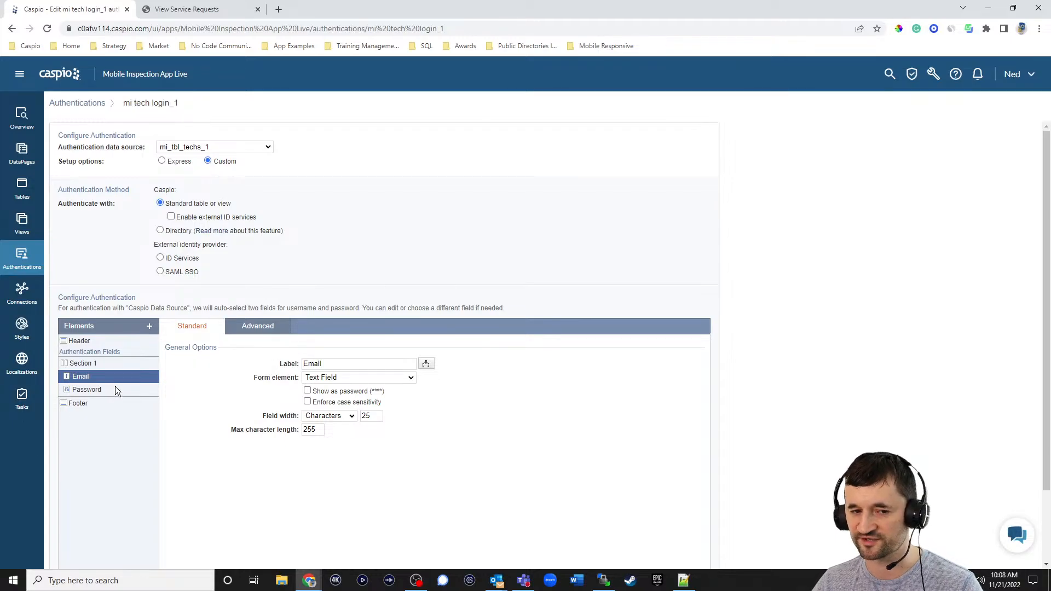
left_click(20, 260)
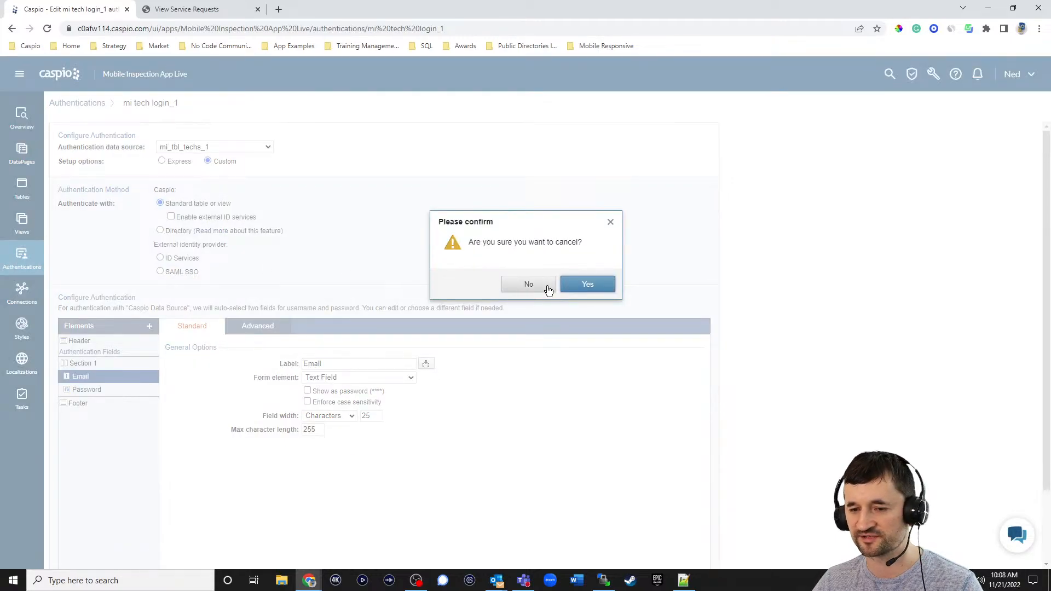
left_click(566, 284)
mouse_move(117, 188)
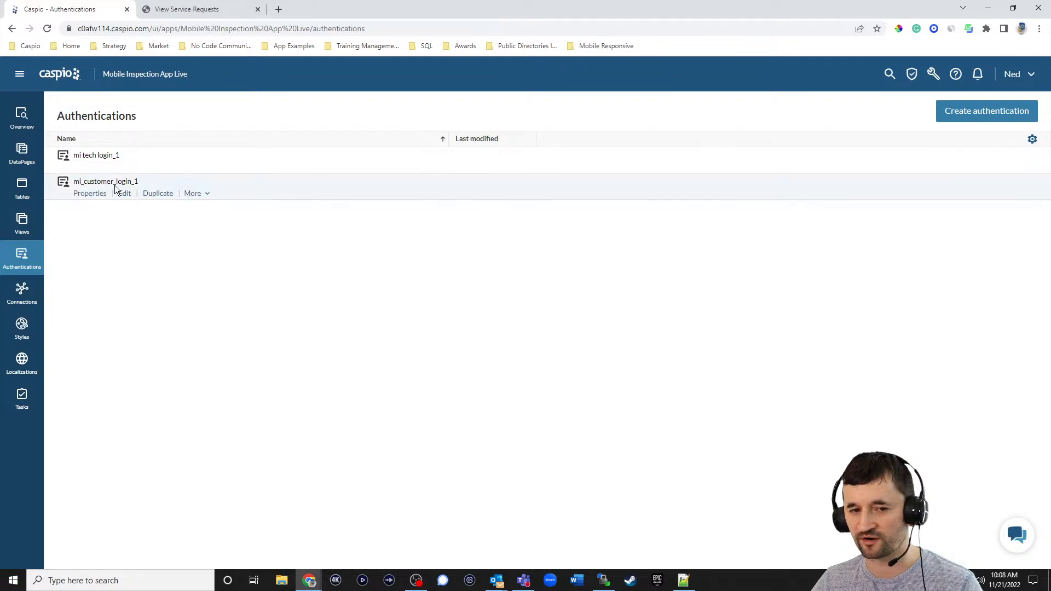
- Start a Submission Form DataPage on mi_tbl_service_requests_1 named 'Open a Service Request'
left_click(22, 154)
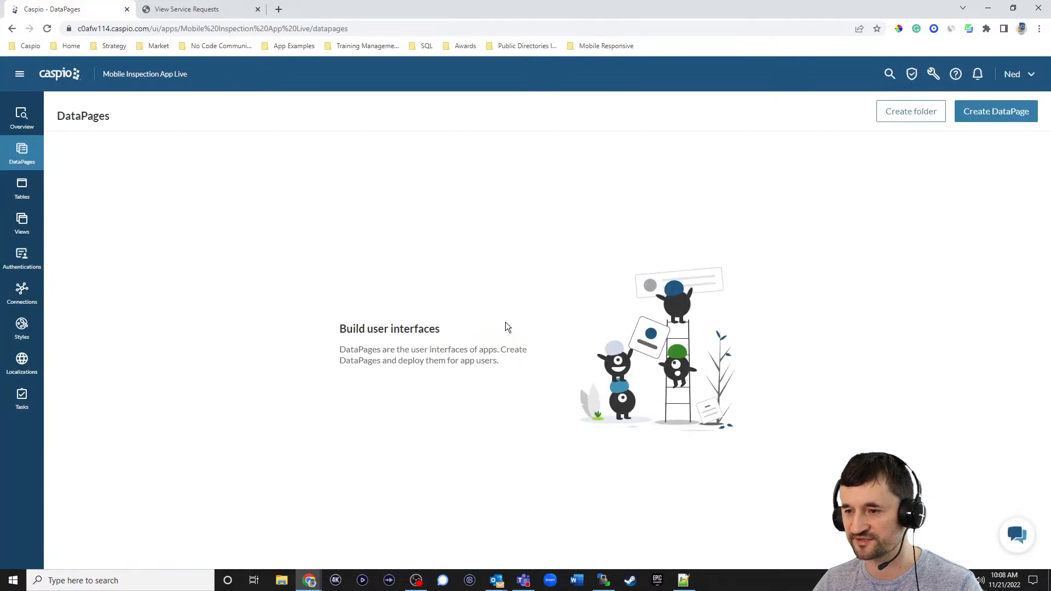
left_click(992, 115)
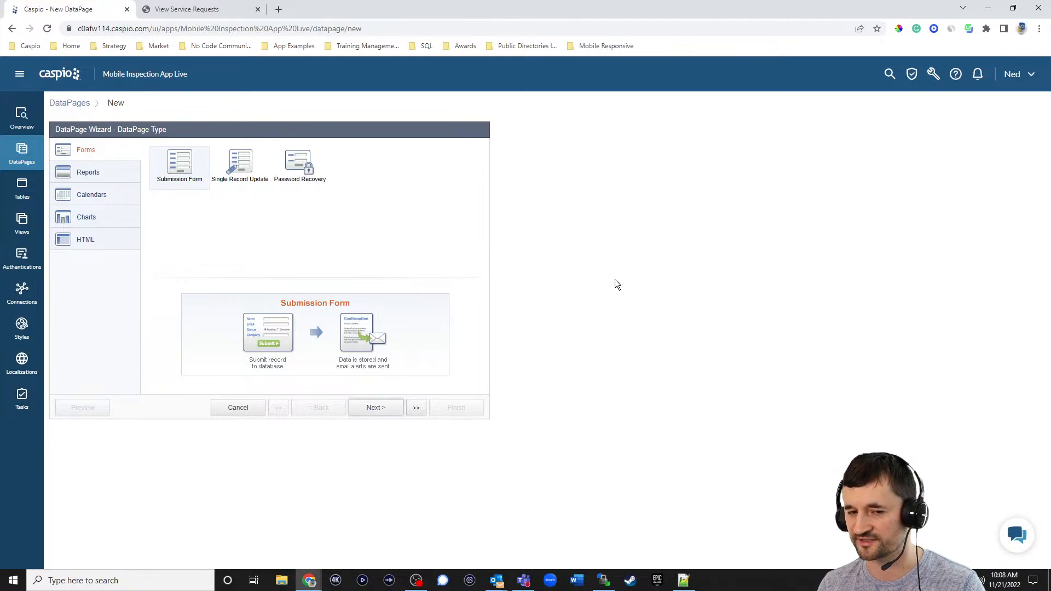
left_click(390, 412)
left_click(116, 182)
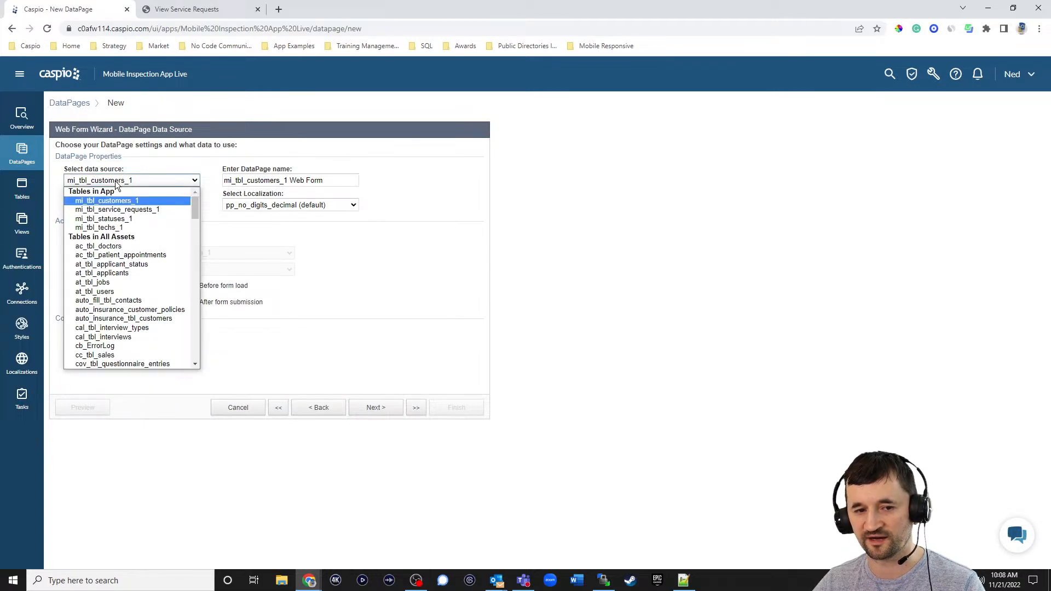
left_click(117, 209)
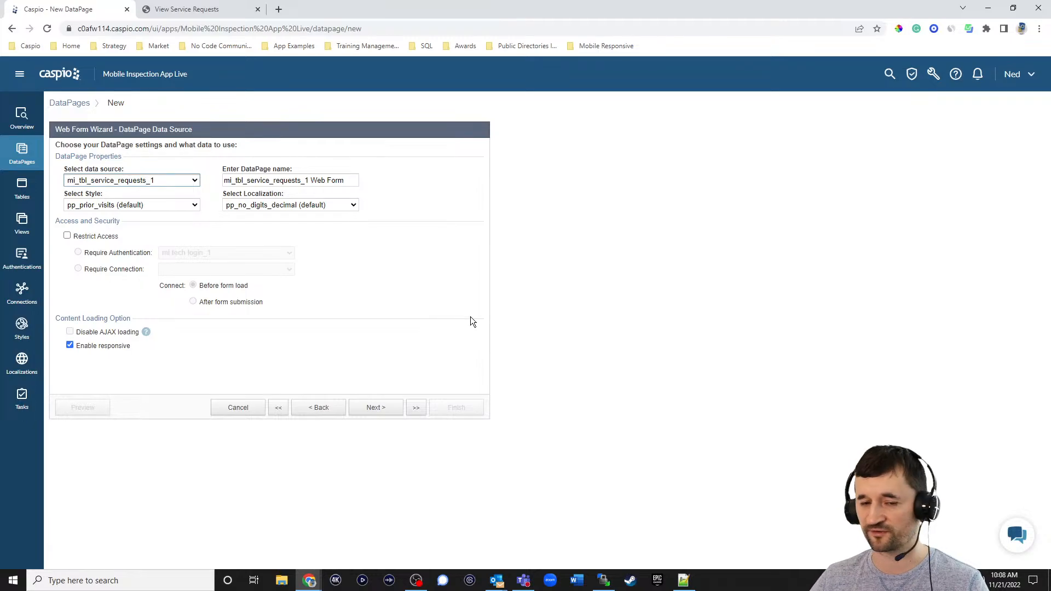
left_click(306, 180)
key("ctrl+a")
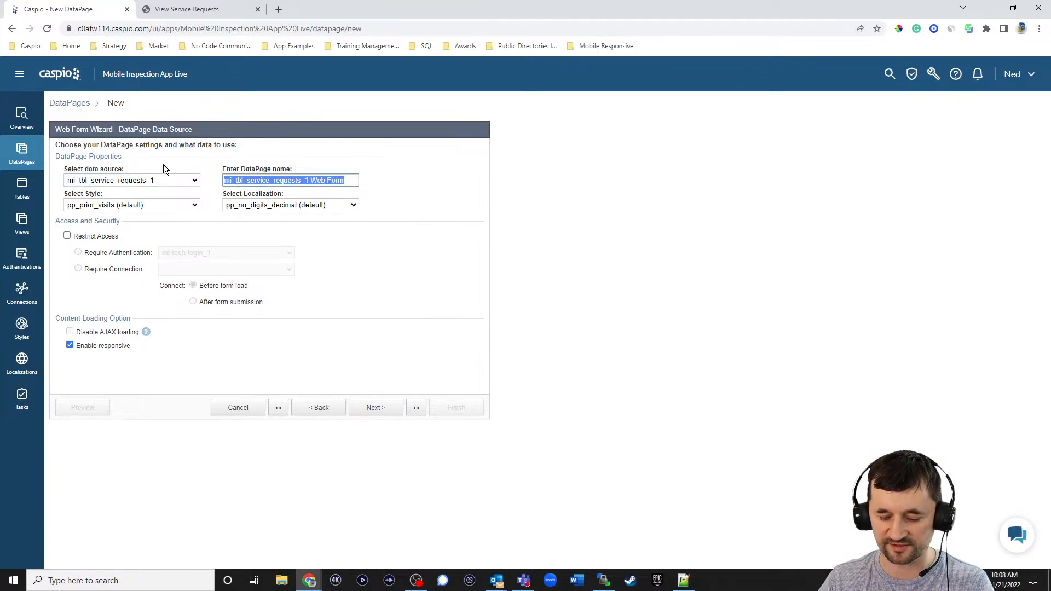
type("Open a Se")
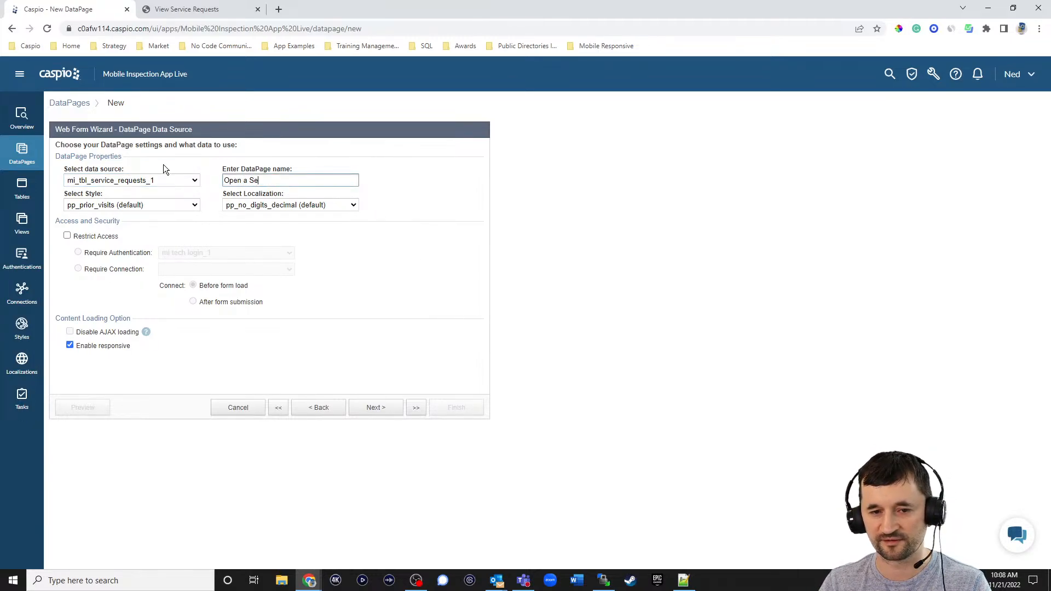
type("rvice Request")
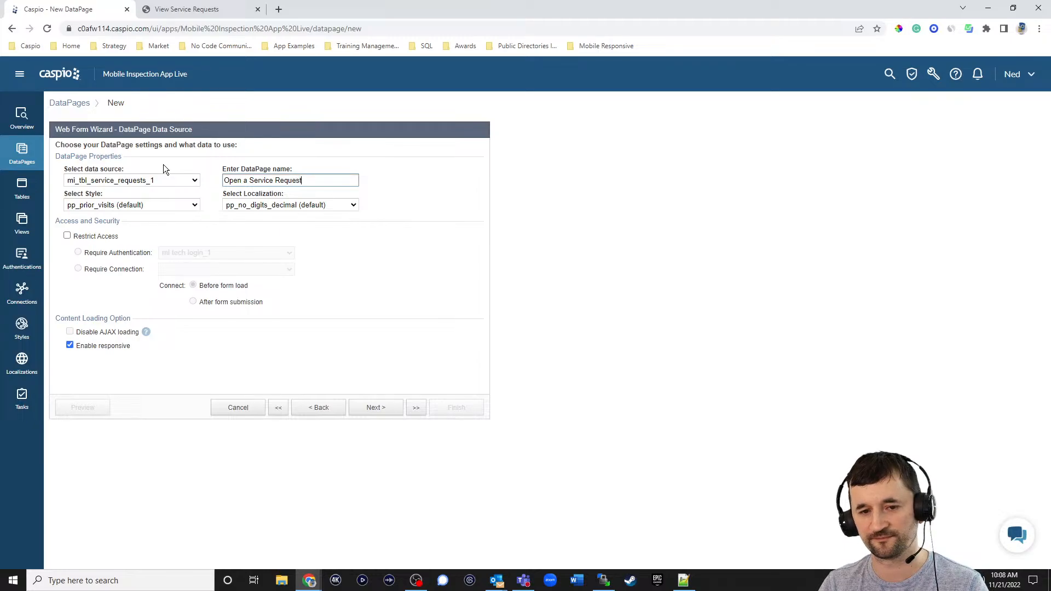
- Set style Blue, localization English, and restrict access to mi_customer_login_1
left_click(166, 204)
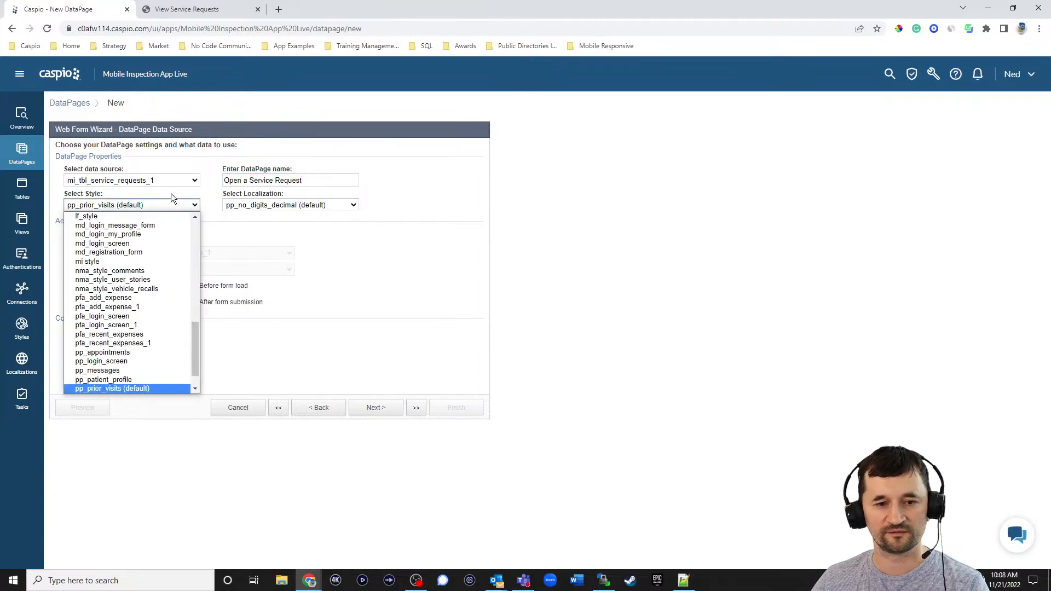
scroll(160, 241, "up", 10)
left_click(104, 218)
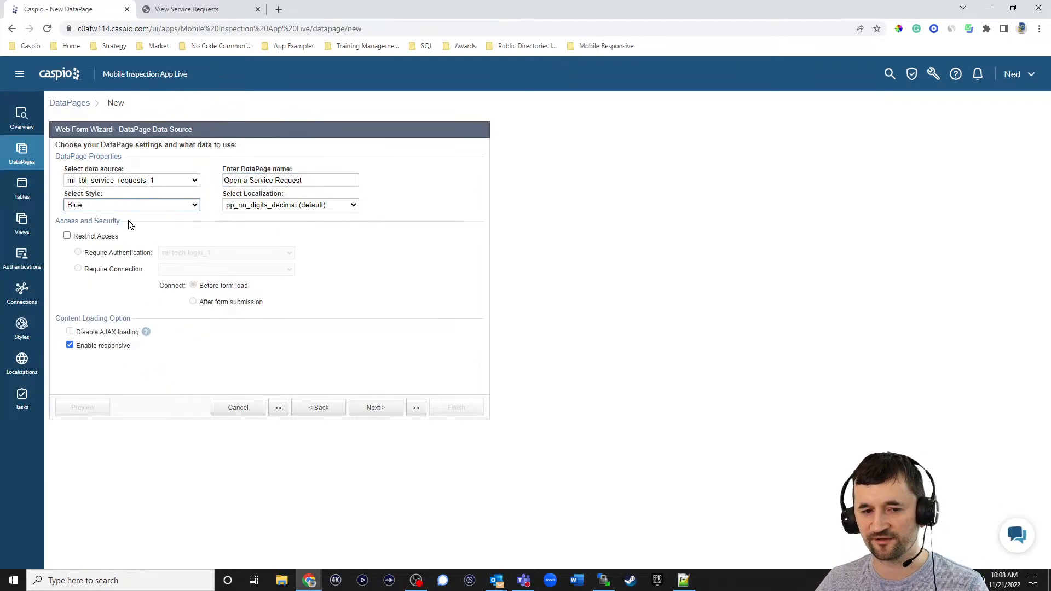
left_click(273, 204)
scroll(298, 244, "up", 5)
left_click(281, 242)
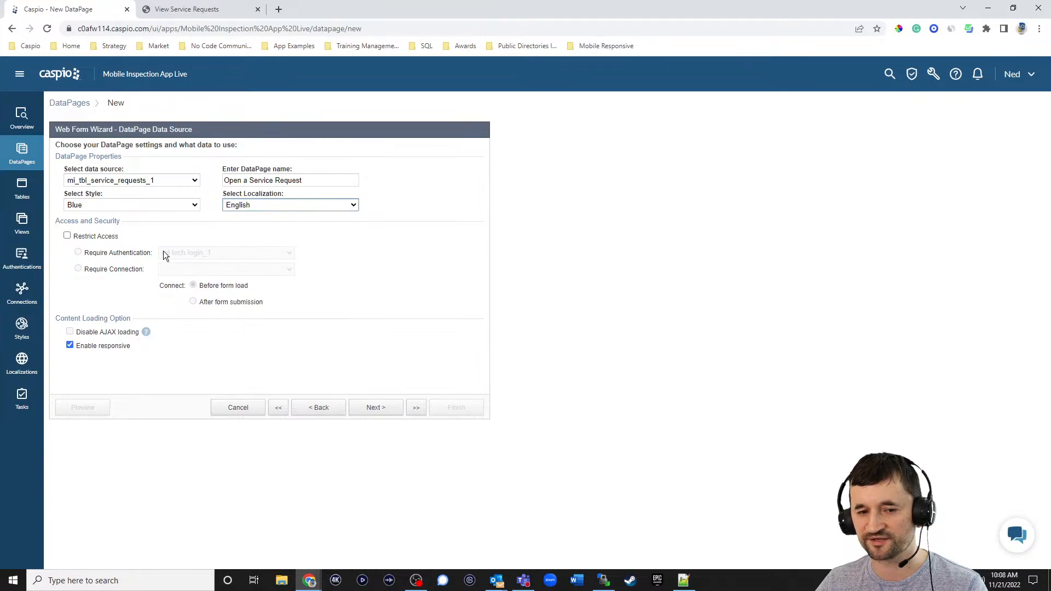
left_click(100, 236)
left_click(225, 252)
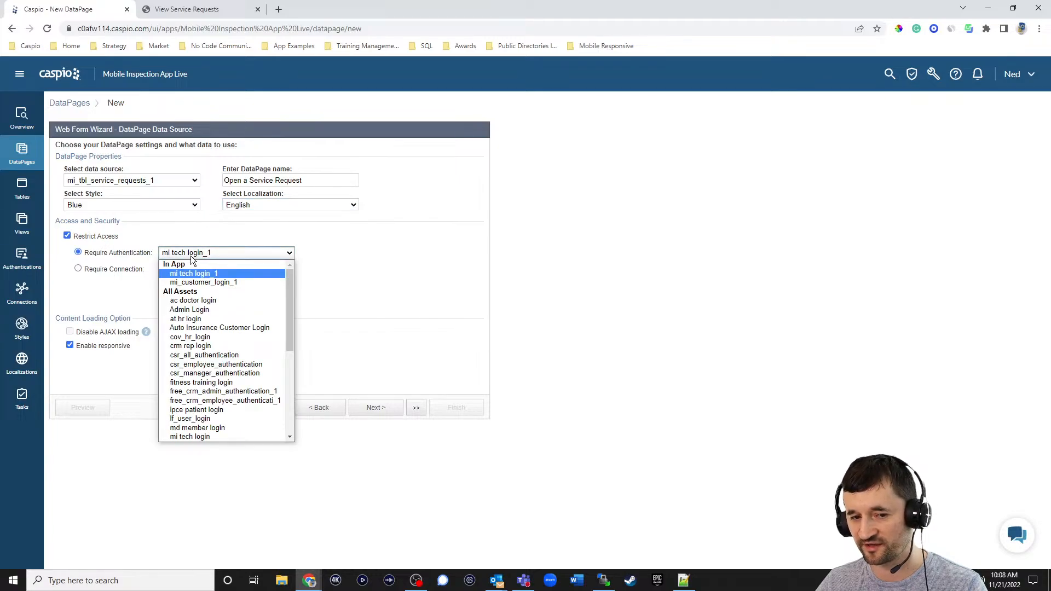
left_click(208, 279)
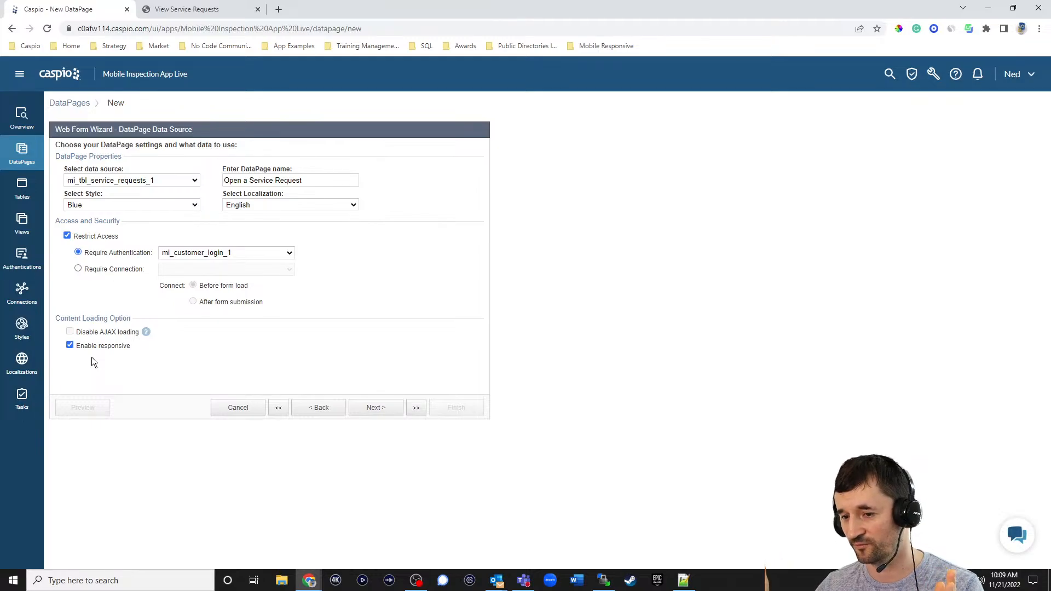
left_click(389, 413)
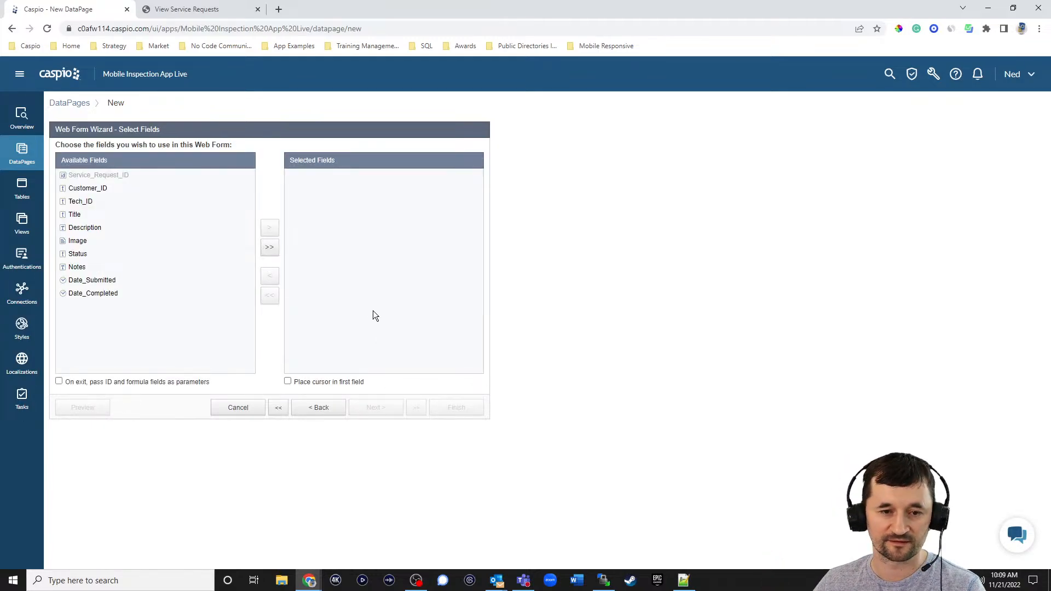
- Add all fields and make Customer_ID hidden, filled from the login's Customer_ID
left_click(270, 250)
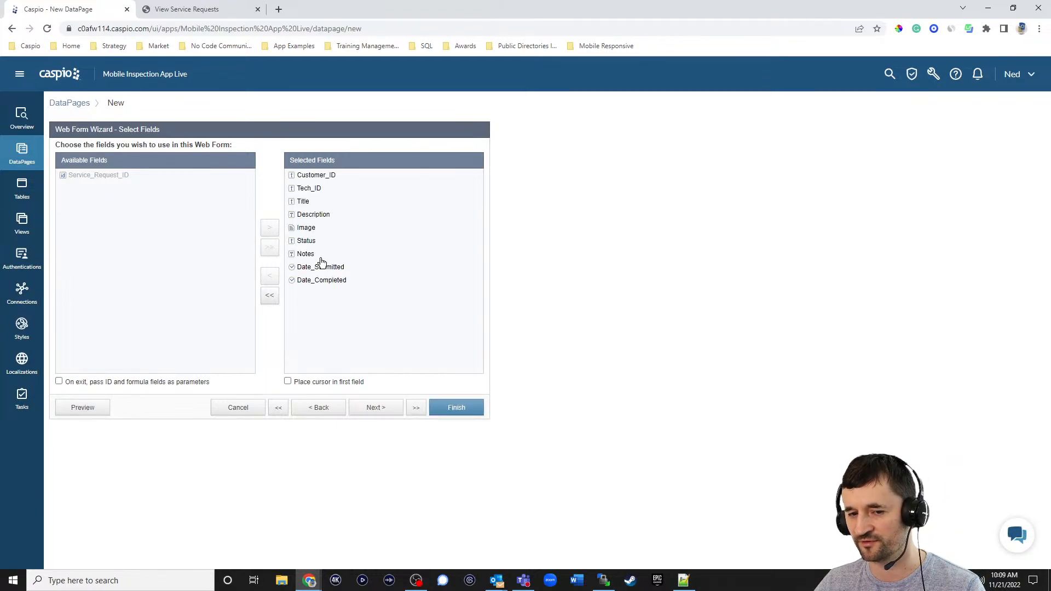
left_click(387, 411)
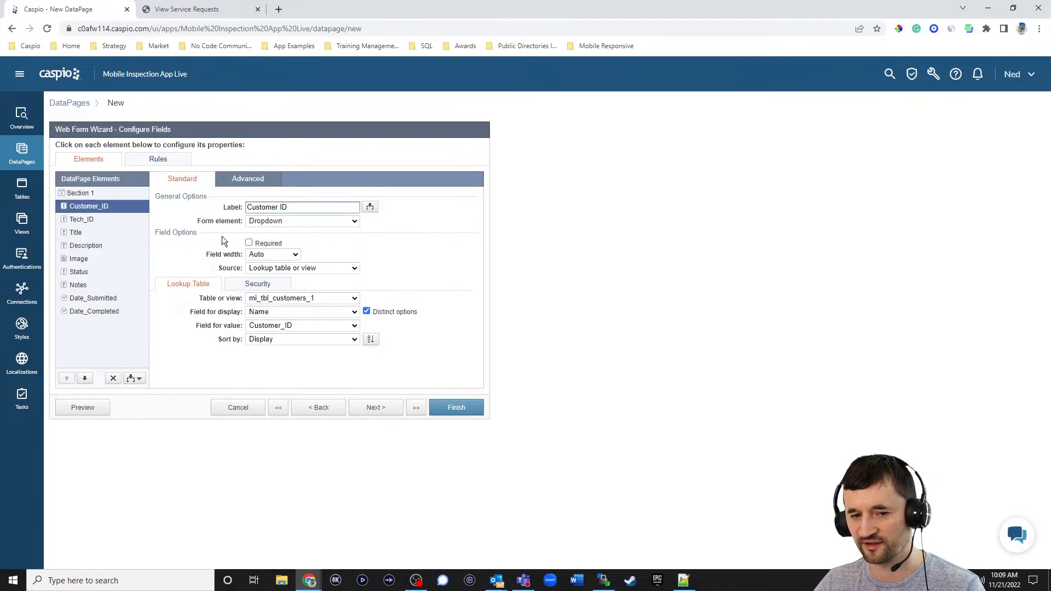
left_click(277, 222)
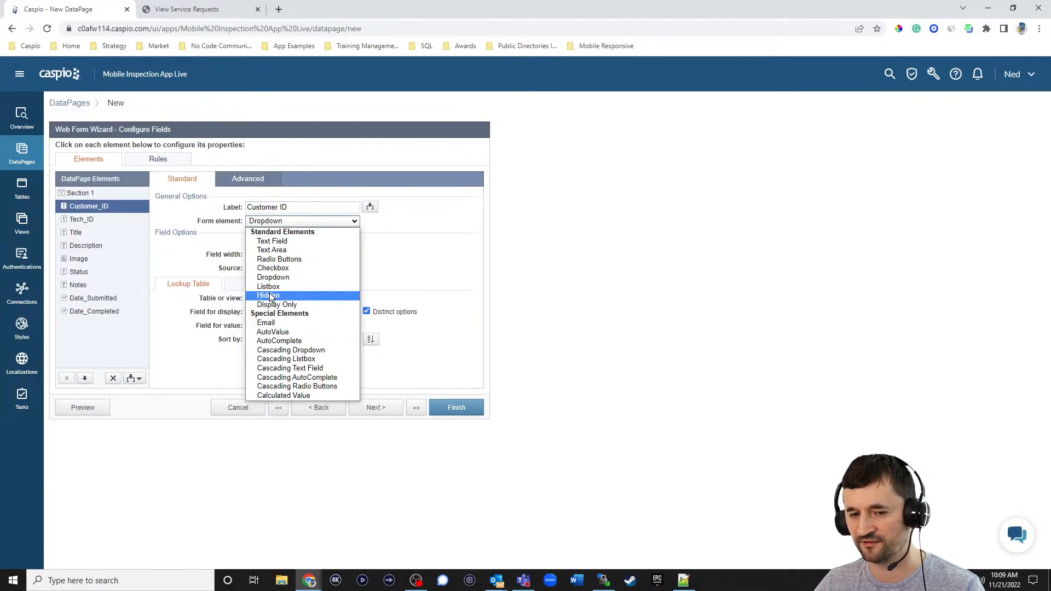
left_click(274, 295)
left_click(287, 243)
left_click(281, 263)
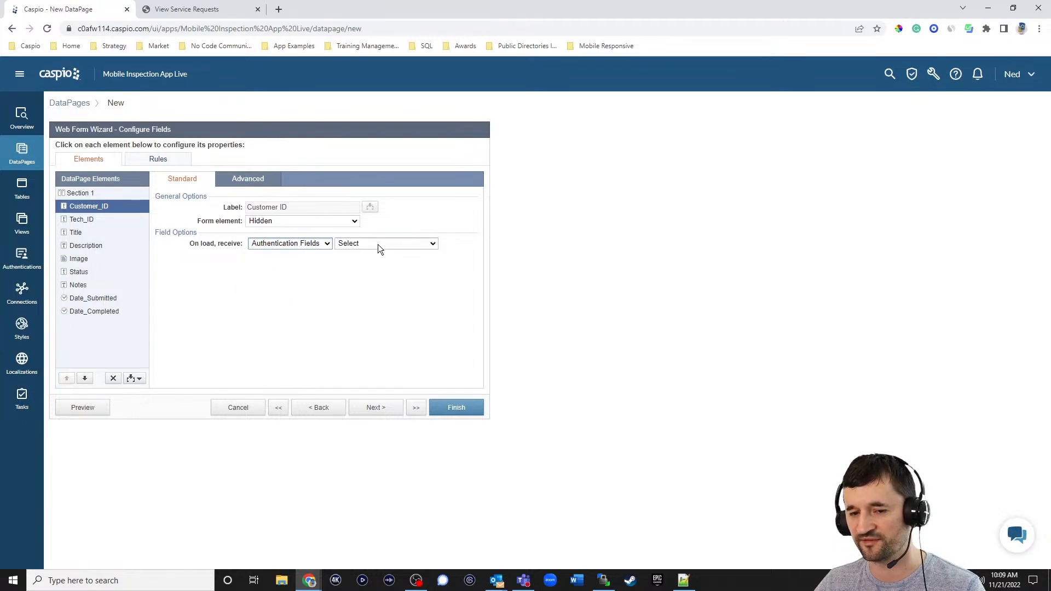
left_click(378, 244)
left_click(367, 272)
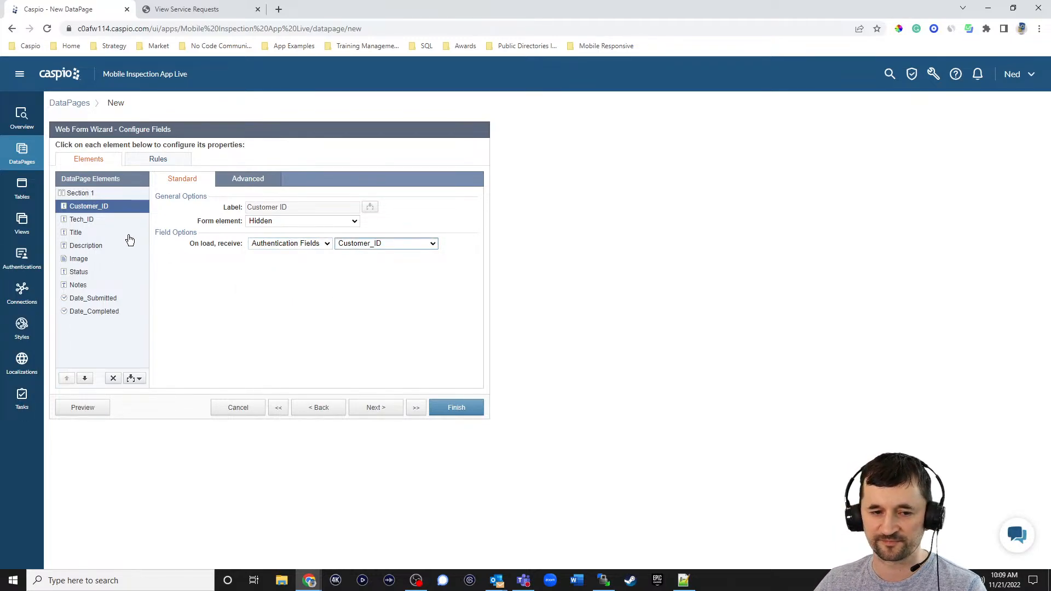
- Remove the Tech_ID field from the form
left_click(87, 219)
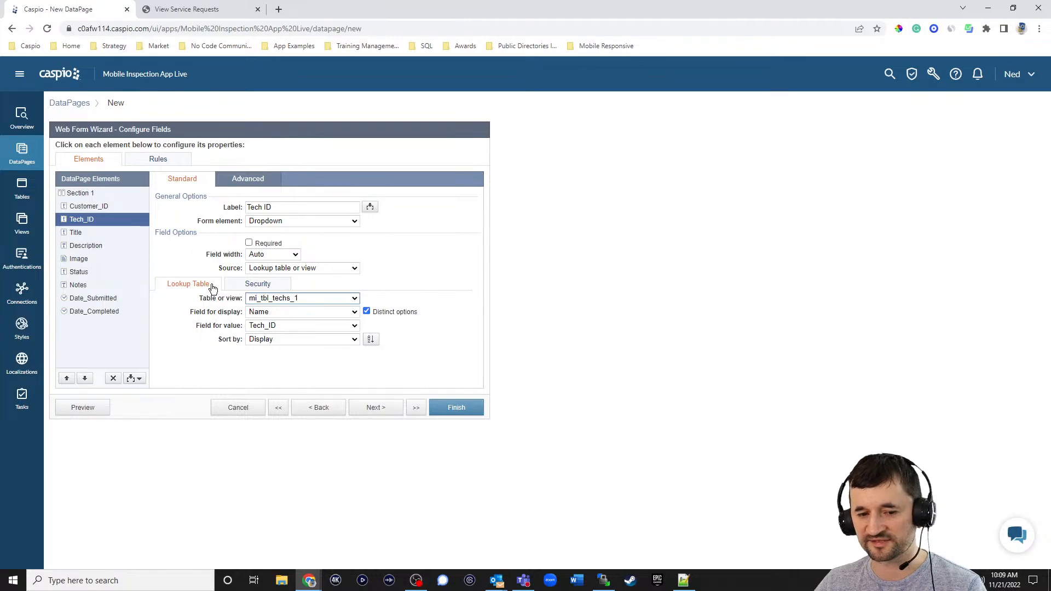
left_click(113, 378)
left_click(622, 283)
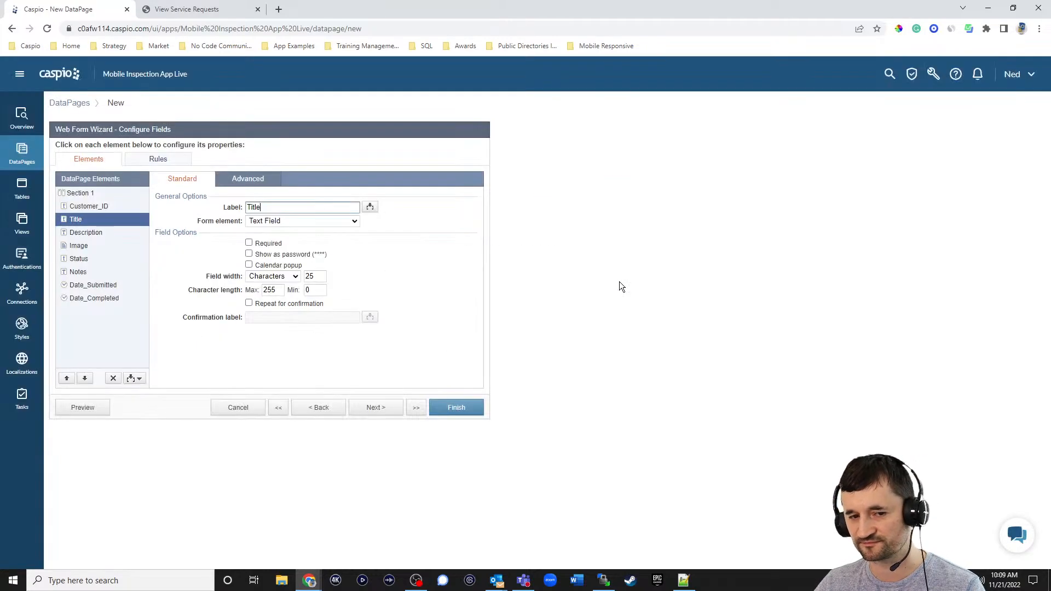
- Make Title required and Description a required text area, 50 characters by 5 rows
left_click(260, 244)
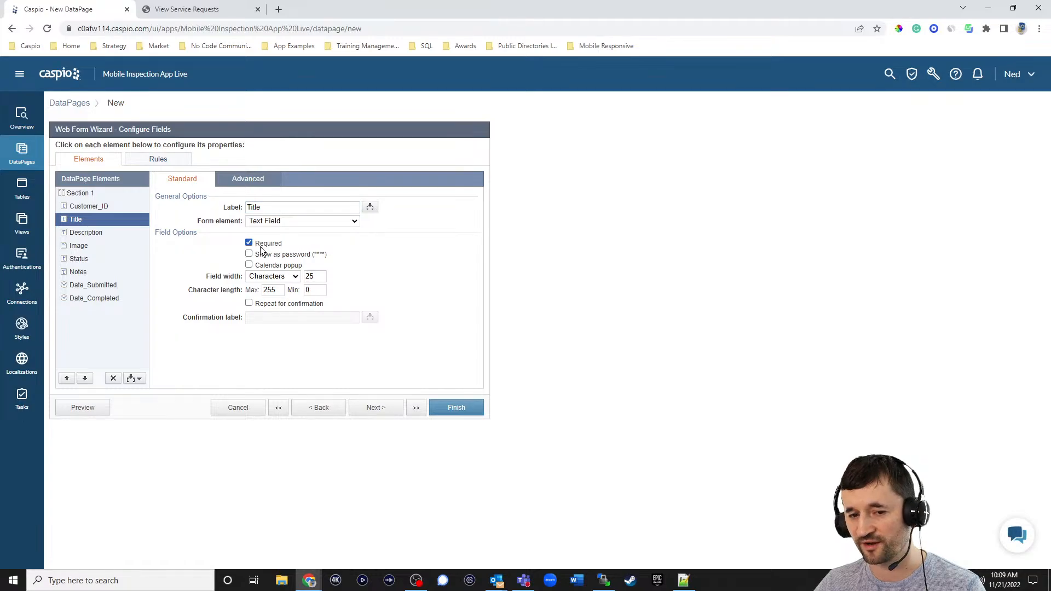
left_click(106, 234)
left_click(270, 244)
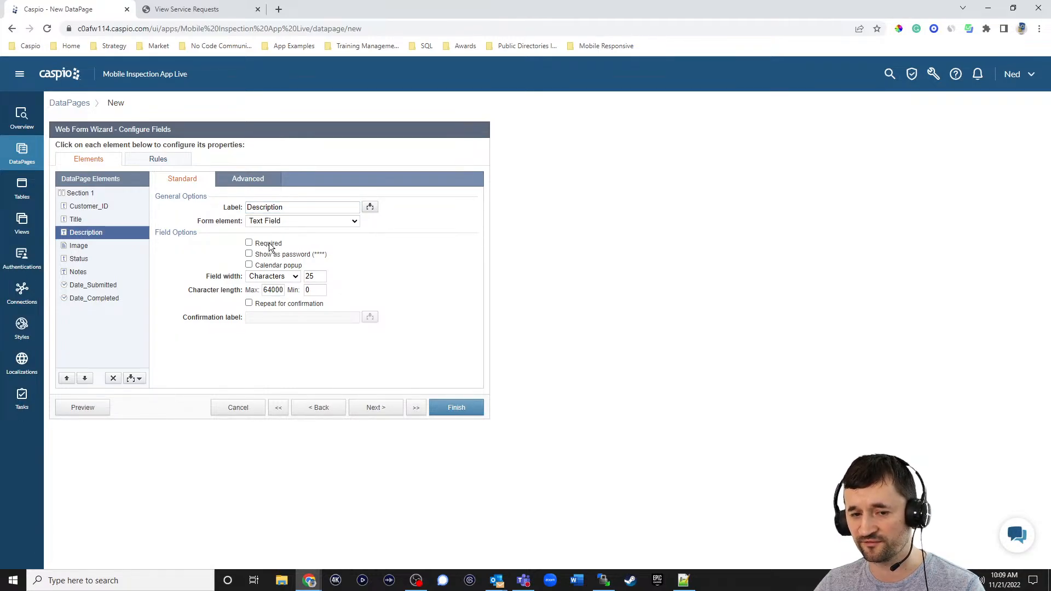
left_click(278, 220)
left_click(280, 247)
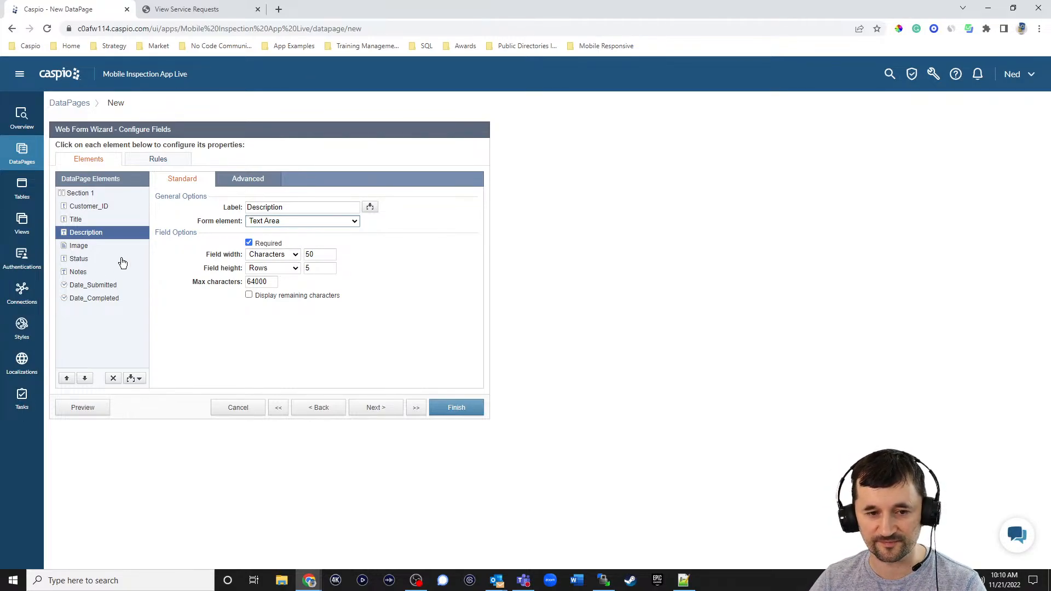
- Relabel the Image field 'Add attachment'
left_click(86, 251)
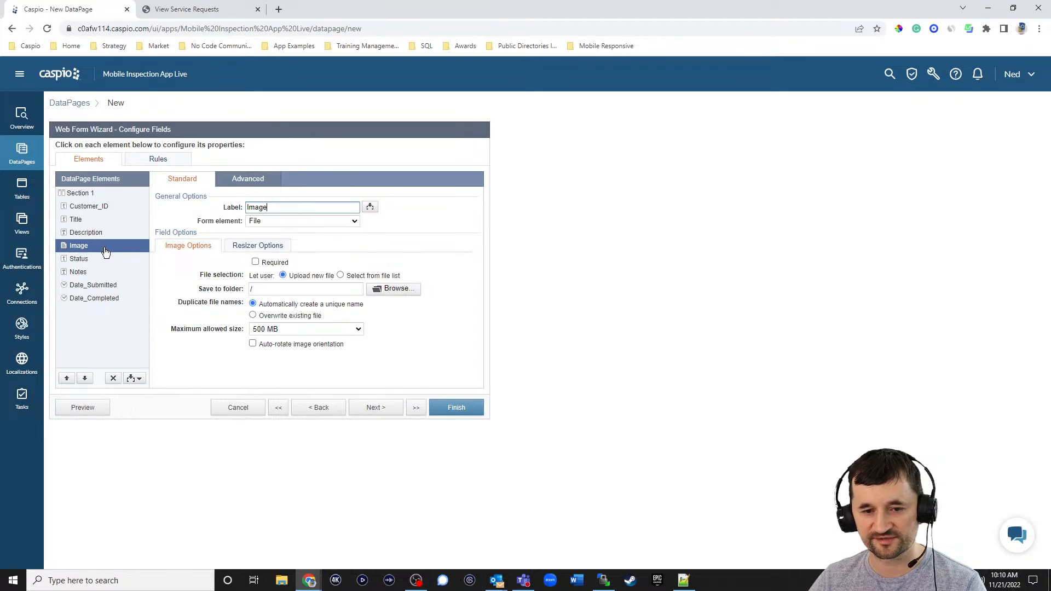
double_click(297, 206)
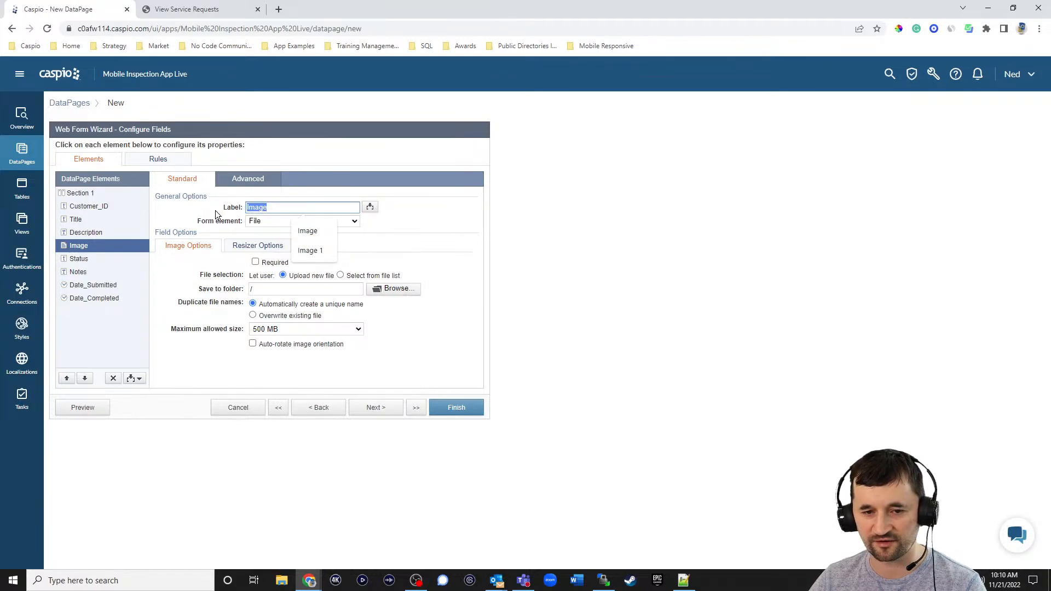
type("Add a")
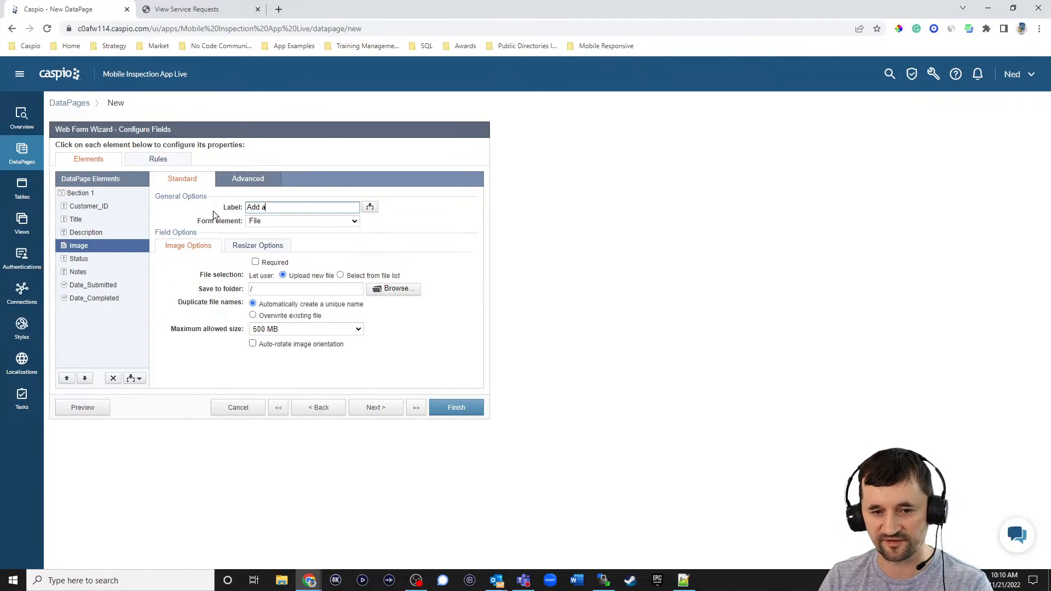
type("ttachment")
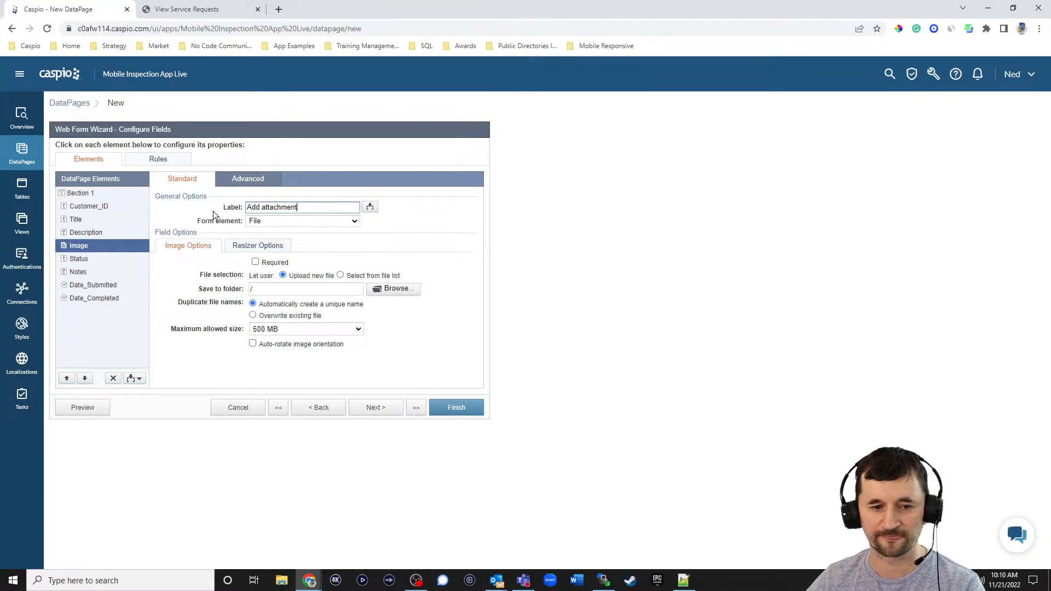
- Make Status a hidden field with default value 'New', and delete the Notes field
left_click(114, 259)
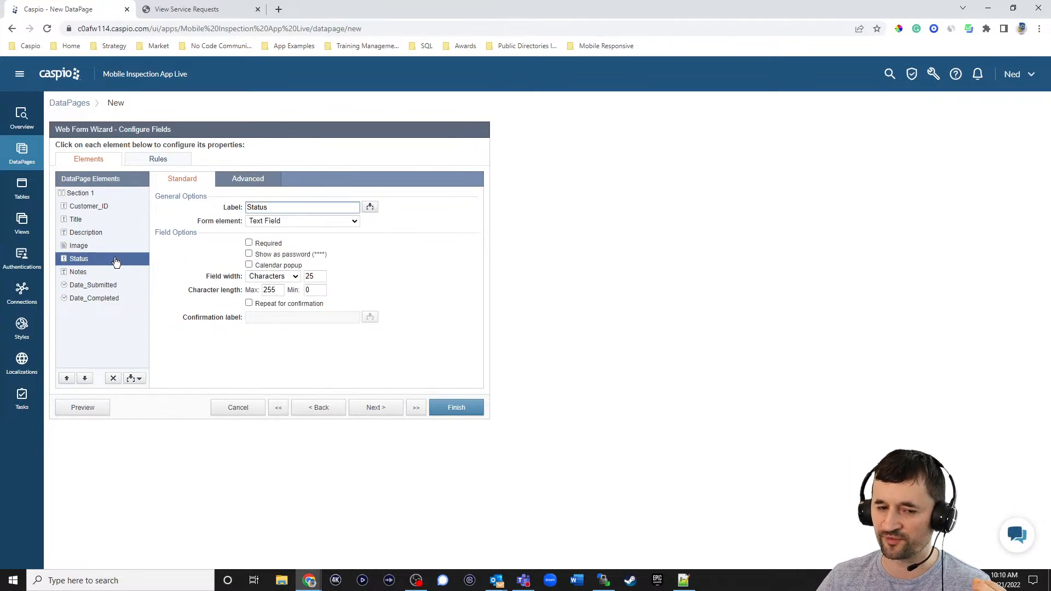
left_click(290, 222)
left_click(283, 295)
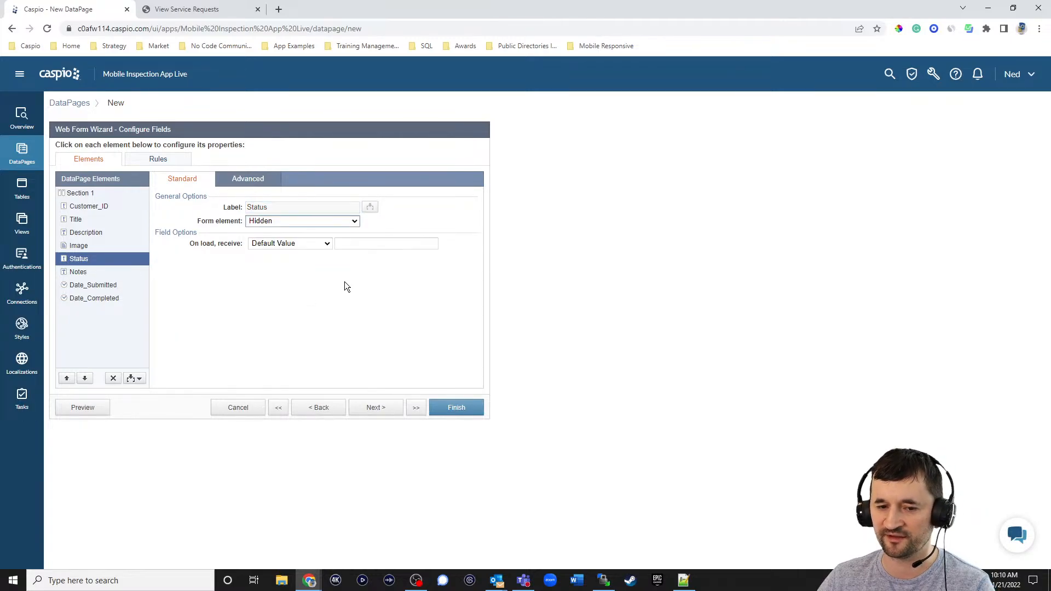
left_click(371, 245)
type("New")
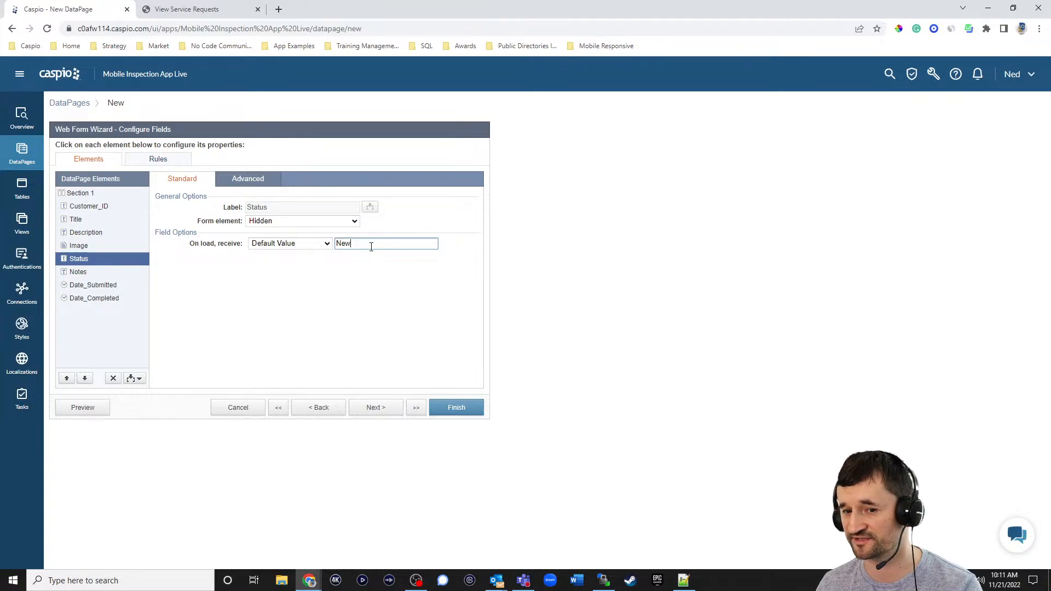
left_click(88, 272)
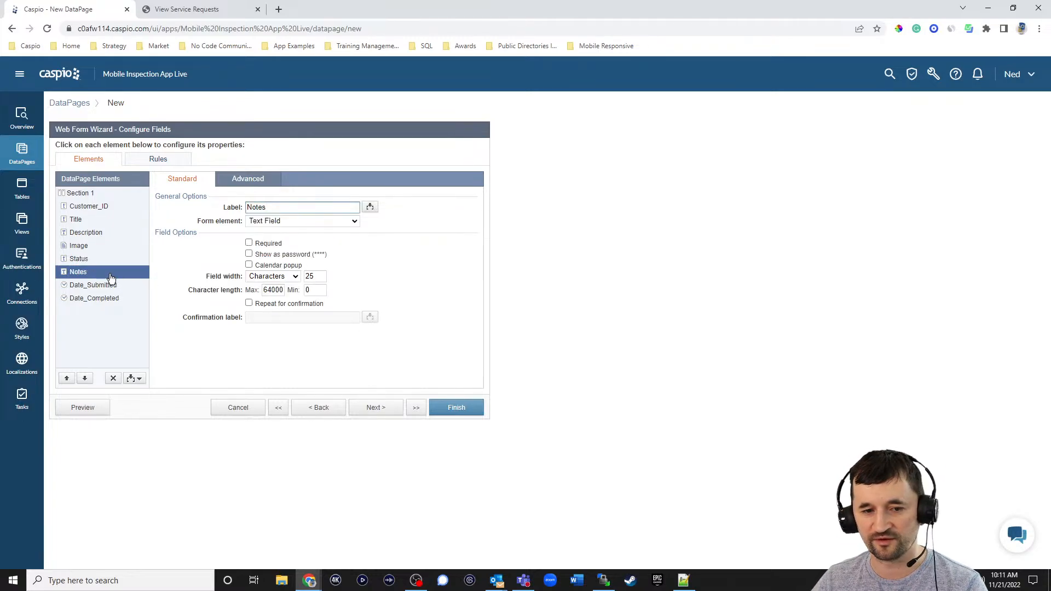
left_click(113, 378)
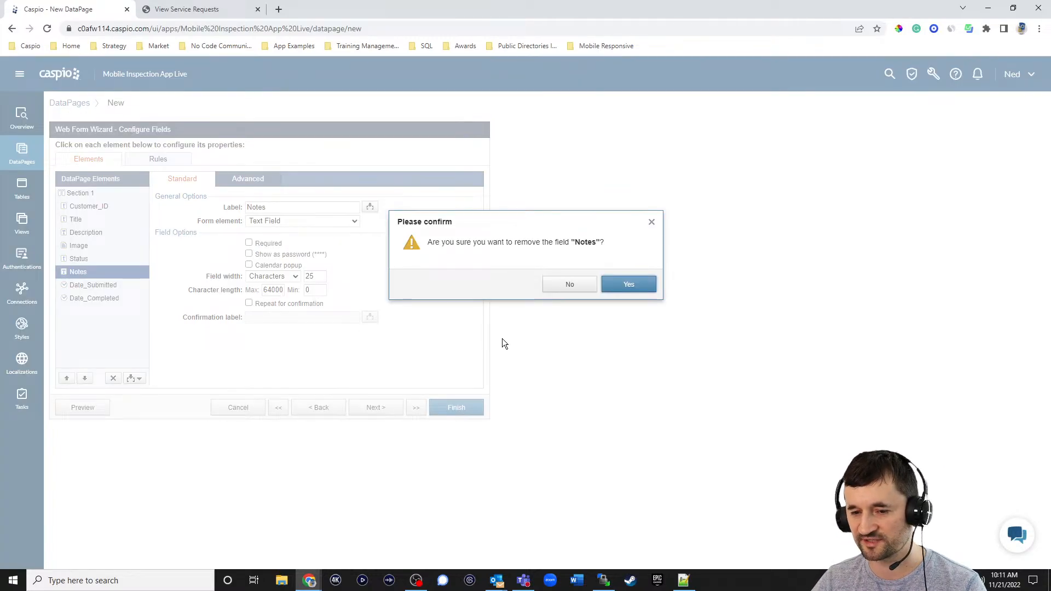
- Confirm removing Notes and make Date_Submitted a TimeStamp field
left_click(626, 285)
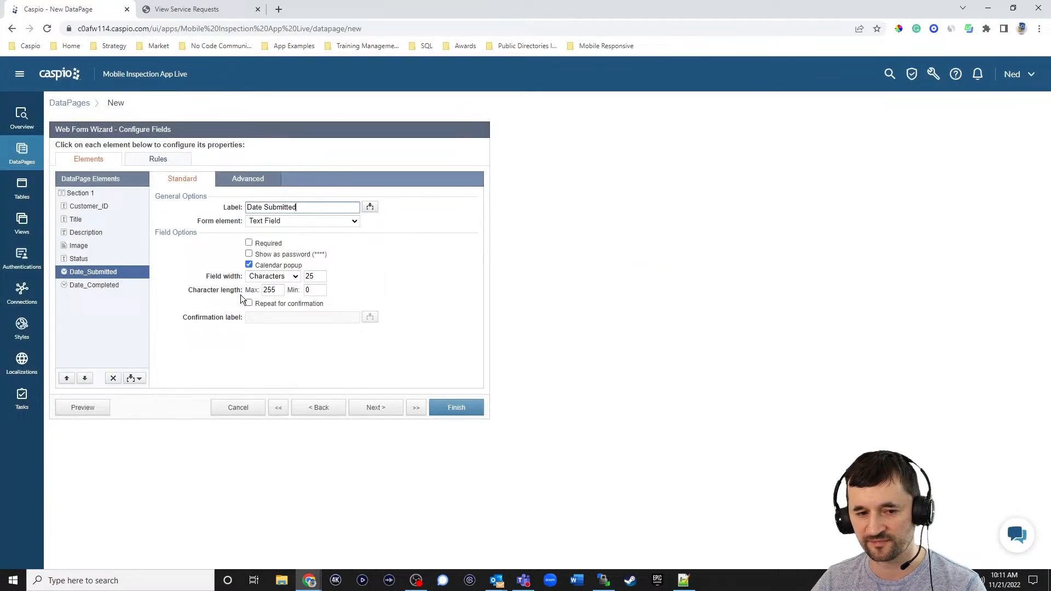
left_click(283, 221)
left_click(274, 313)
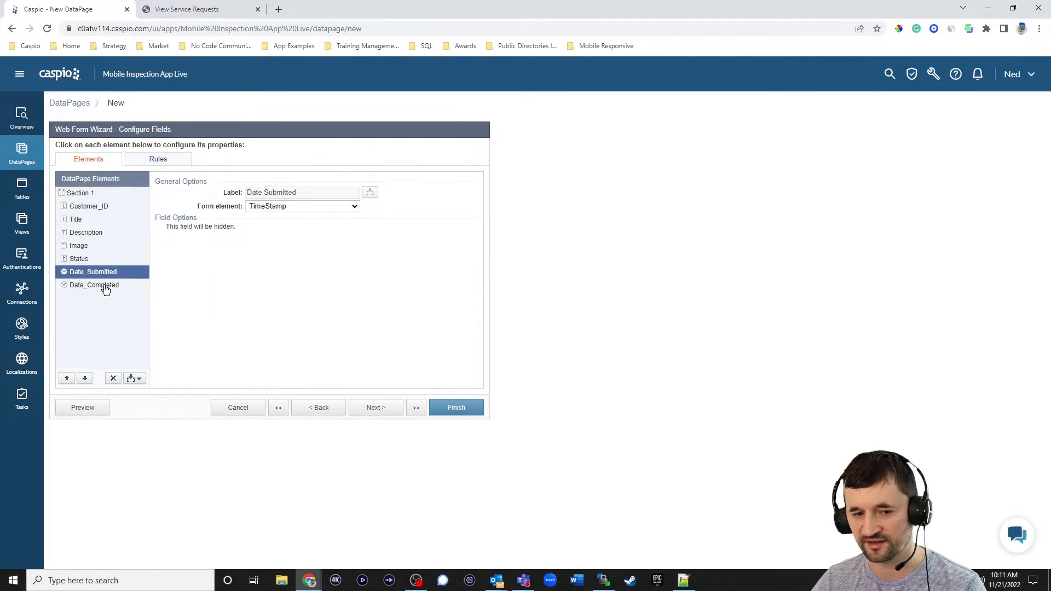
- Remove Date_Completed and insert an HTML Block above Title
left_click(108, 288)
left_click(113, 378)
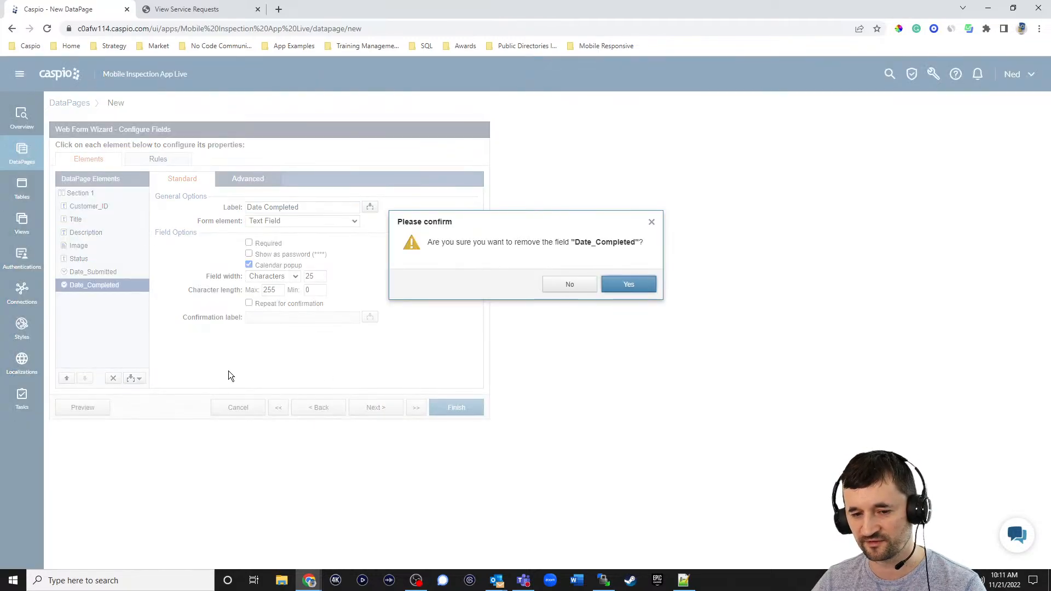
left_click(625, 289)
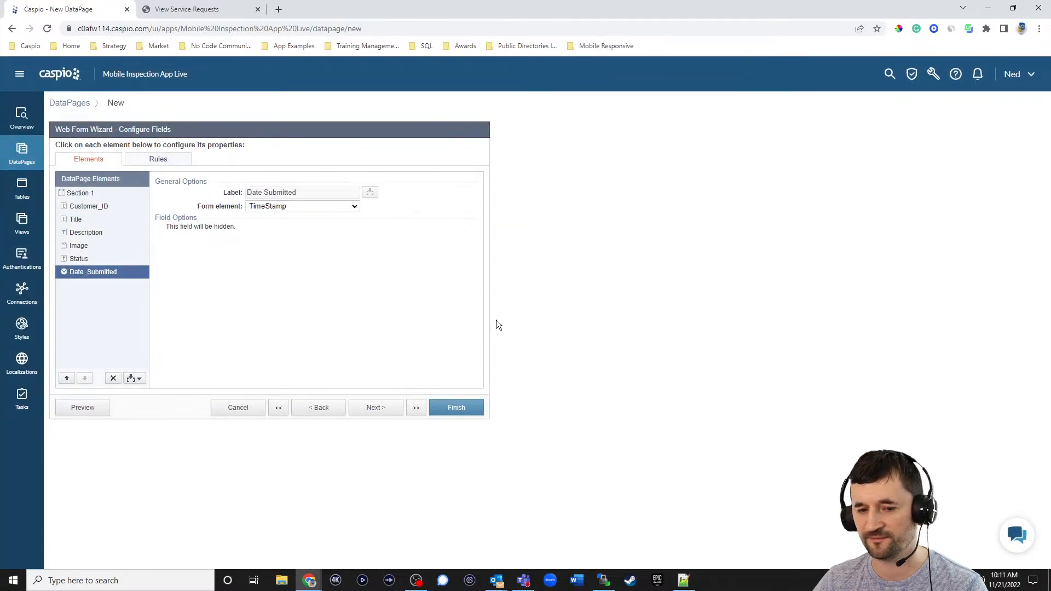
left_click(94, 220)
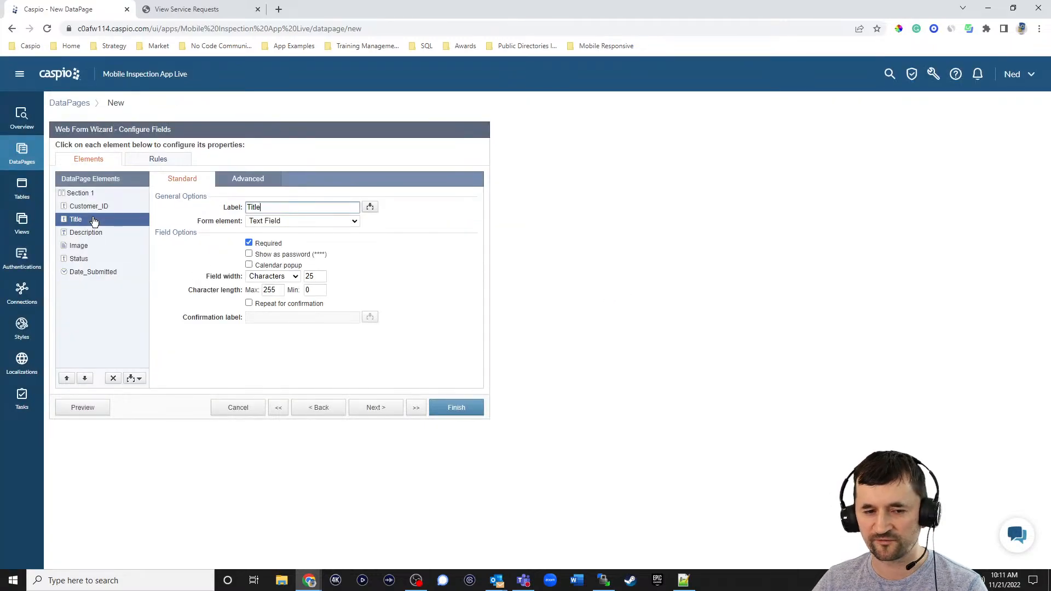
left_click(138, 379)
- Add an HTML block containing 'Open a Service Request' as bold Heading 3 text
left_click(120, 402)
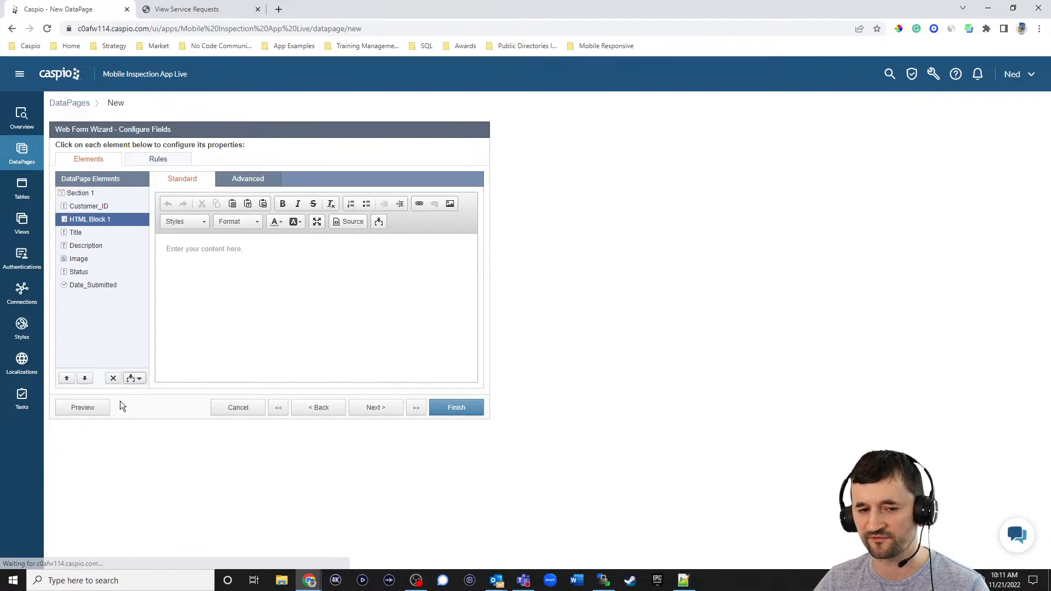
left_click(242, 279)
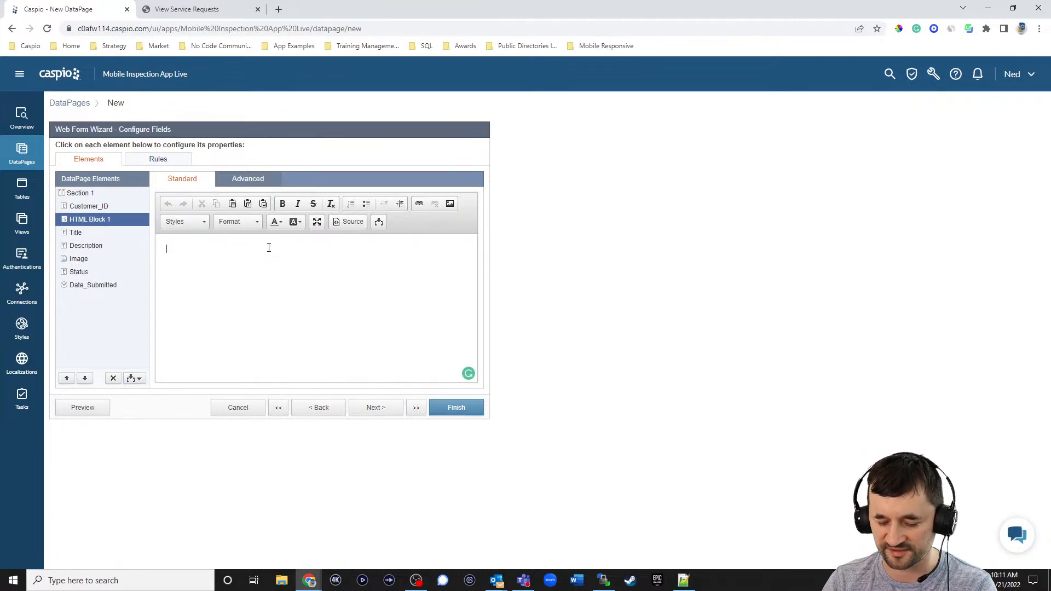
type("Open a Service ")
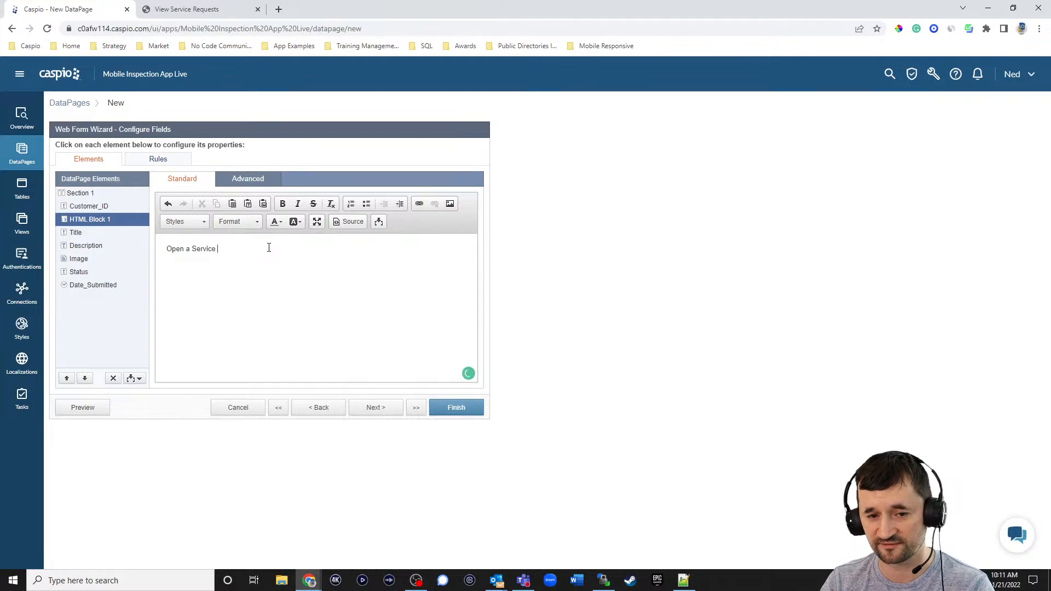
type("Request")
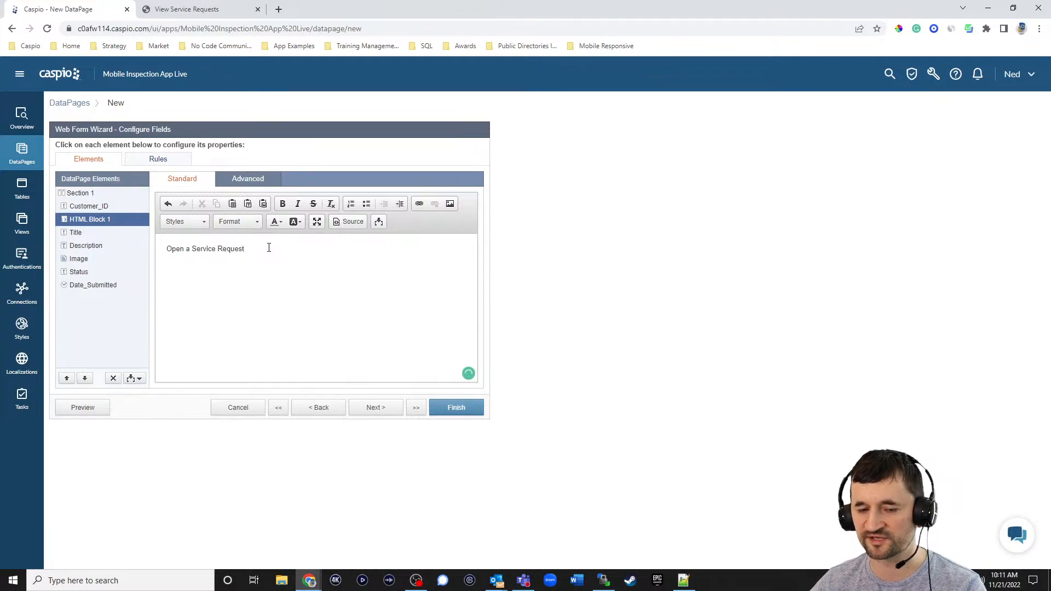
left_click_drag(287, 241, 115, 251)
left_click(282, 204)
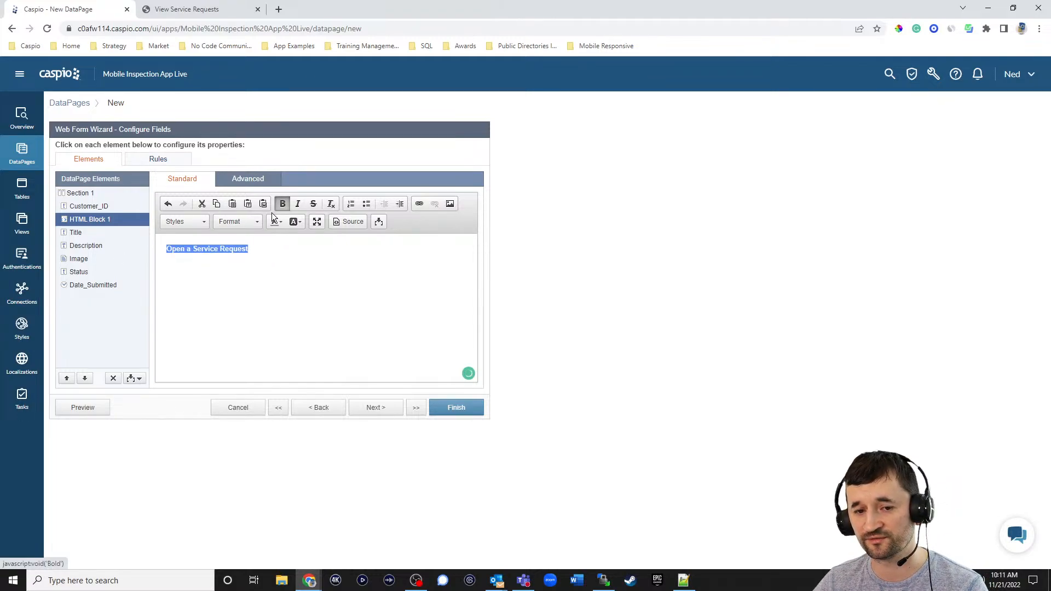
left_click(250, 225)
left_click(244, 300)
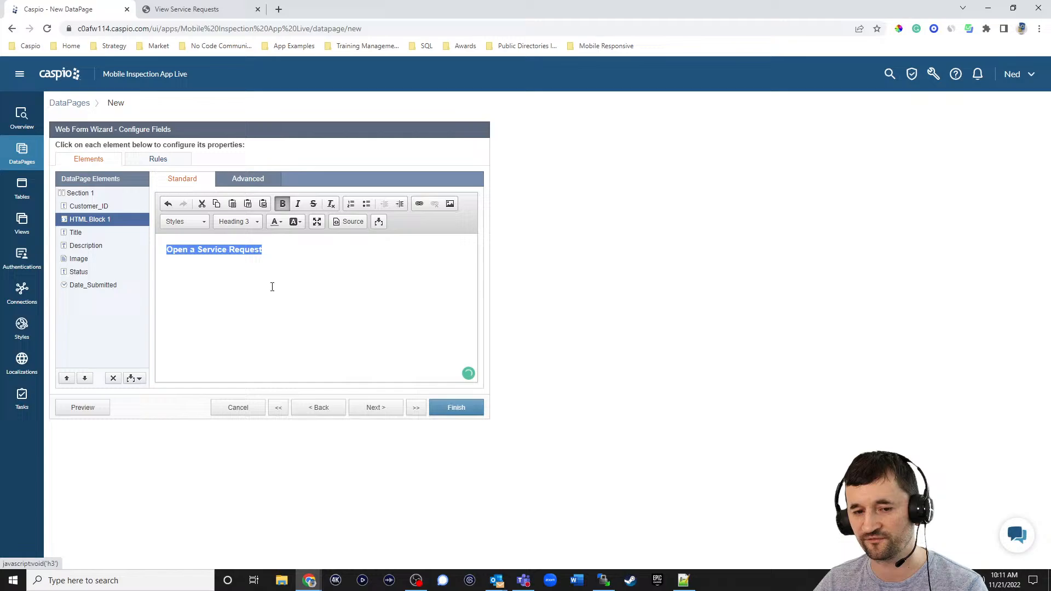
left_click(301, 254)
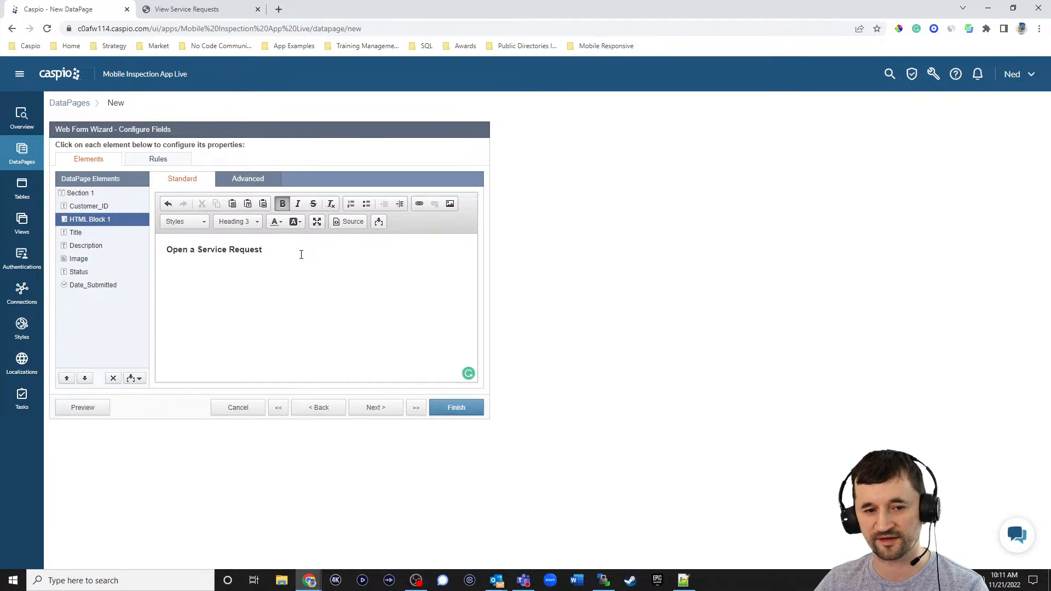
- Make the Title and Description fields 400 pixels wide, then advance to Destination and Messaging
left_click(91, 235)
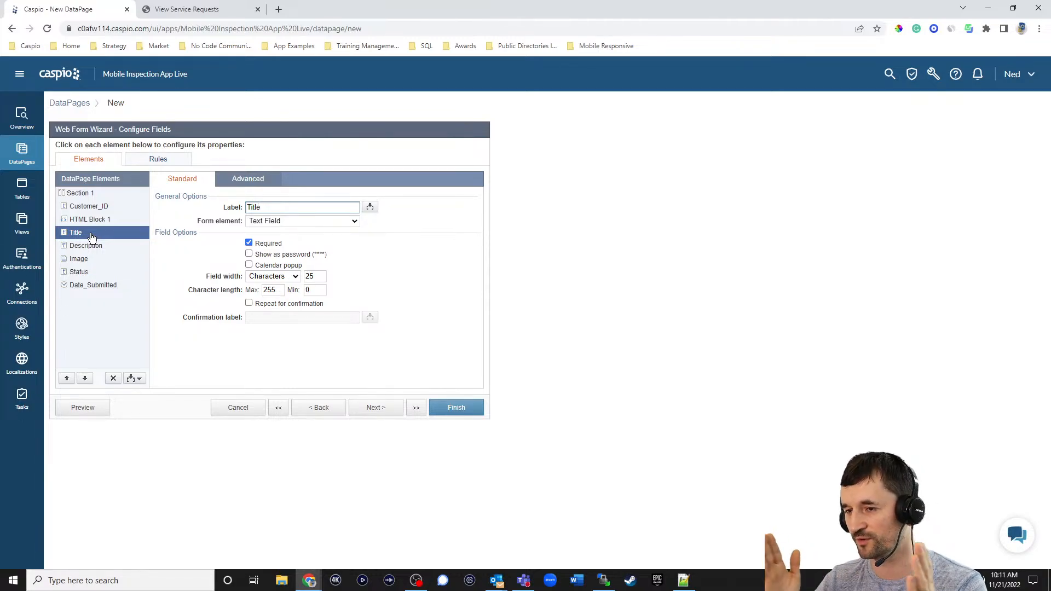
left_click(273, 277)
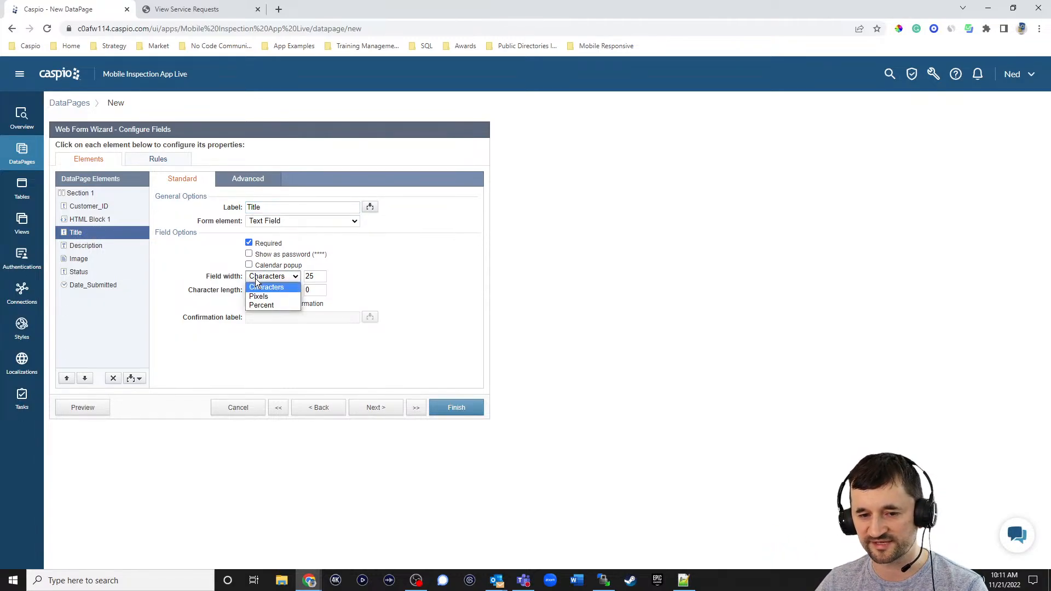
left_click(265, 295)
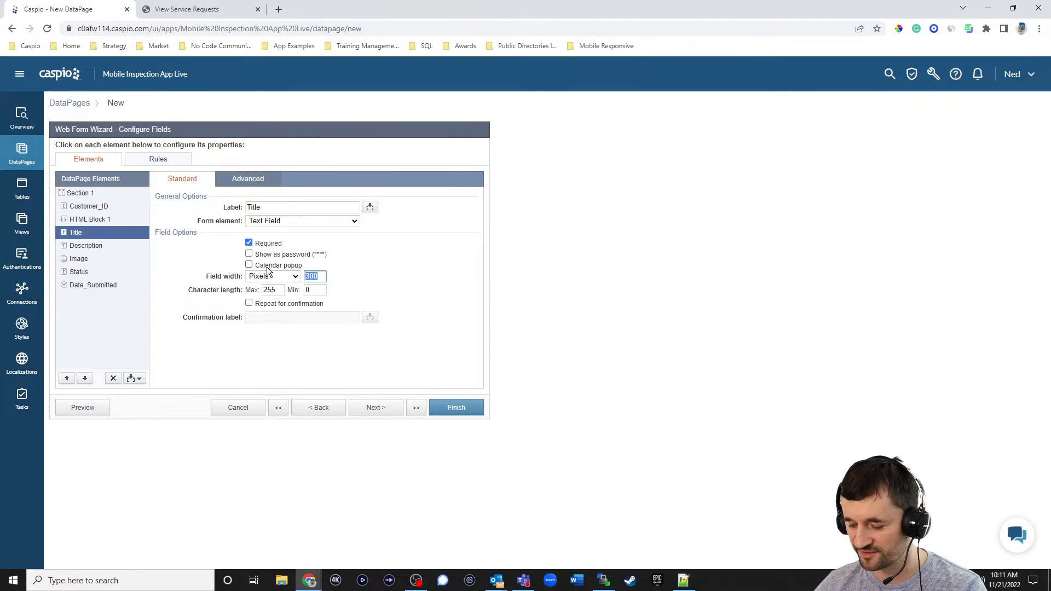
type("400")
left_click(91, 246)
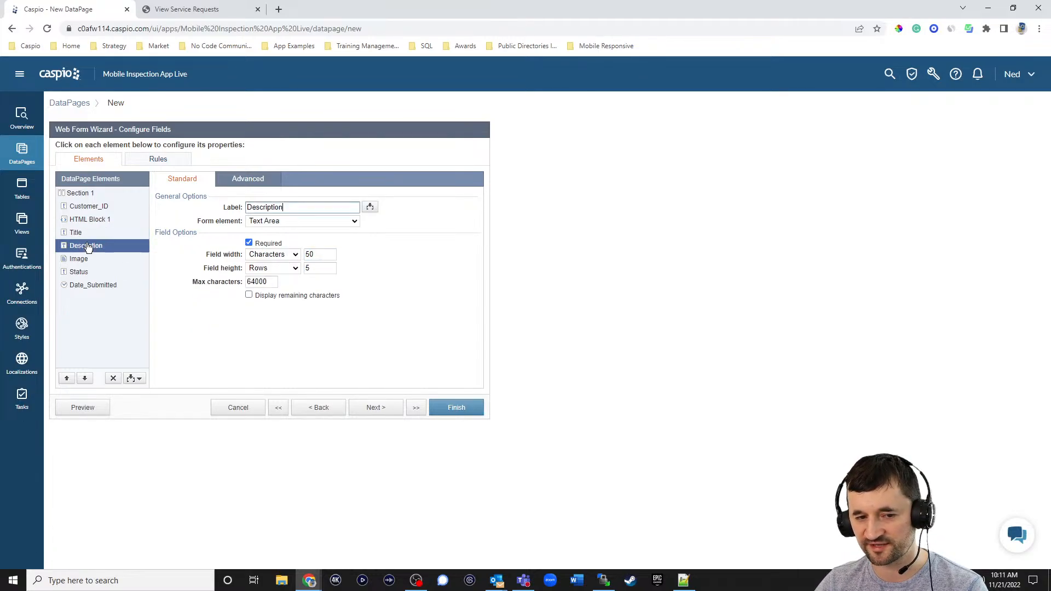
left_click(282, 254)
left_click(277, 274)
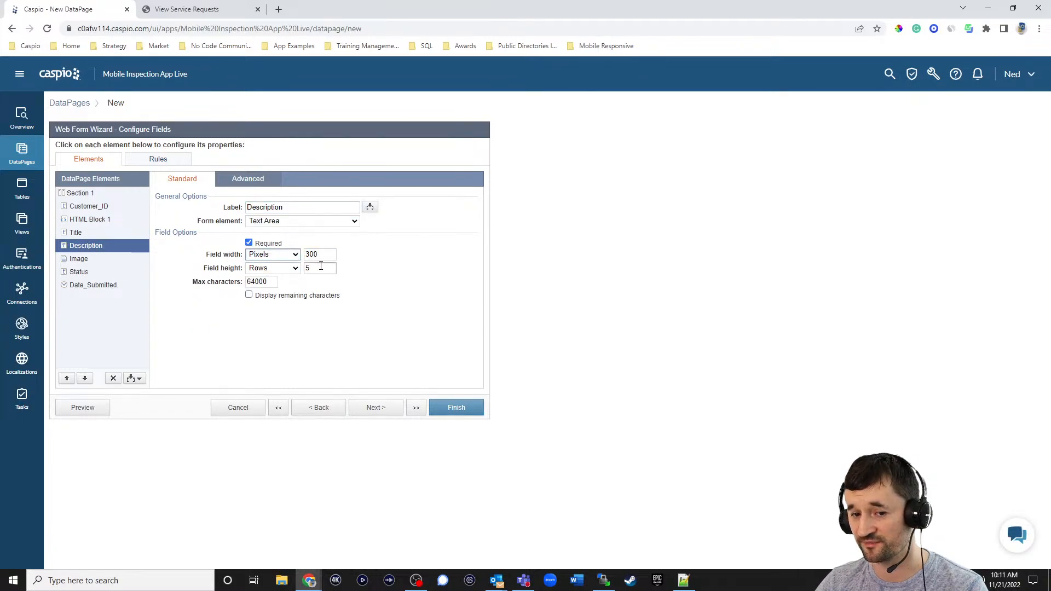
key("Tab")
type("400")
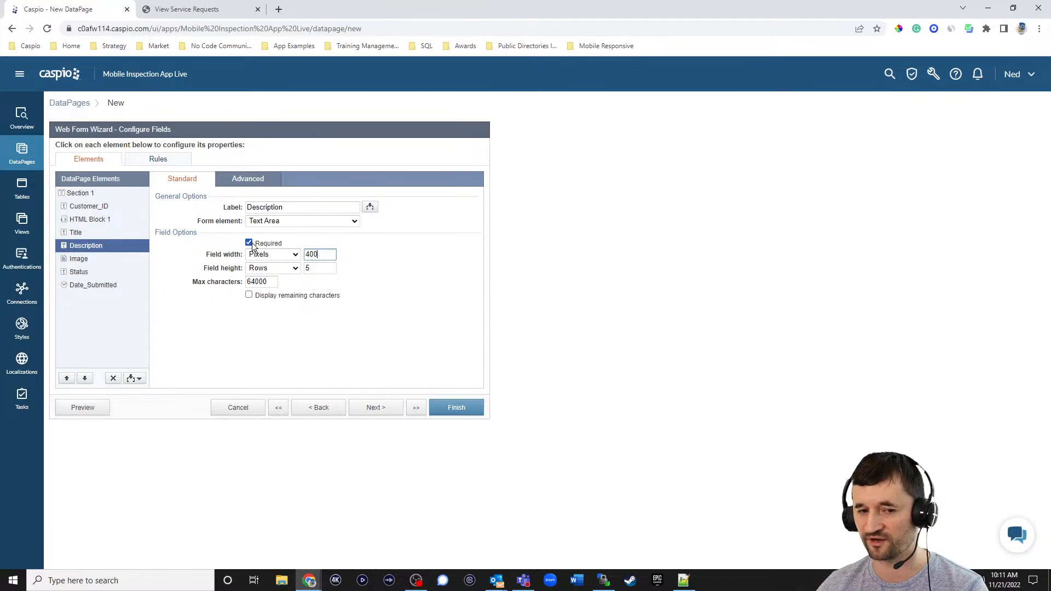
left_click(435, 248)
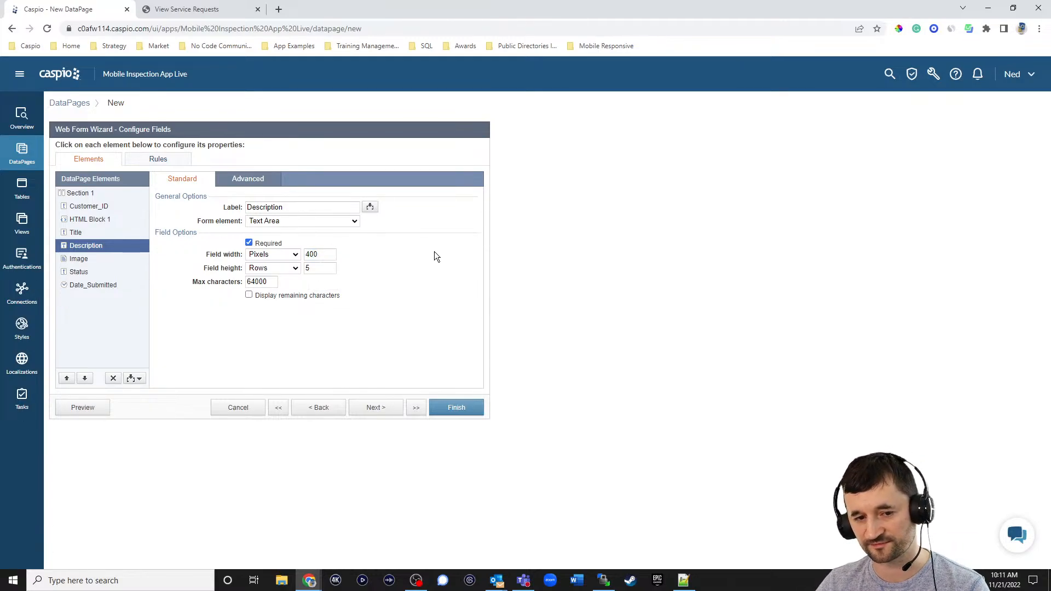
left_click(378, 407)
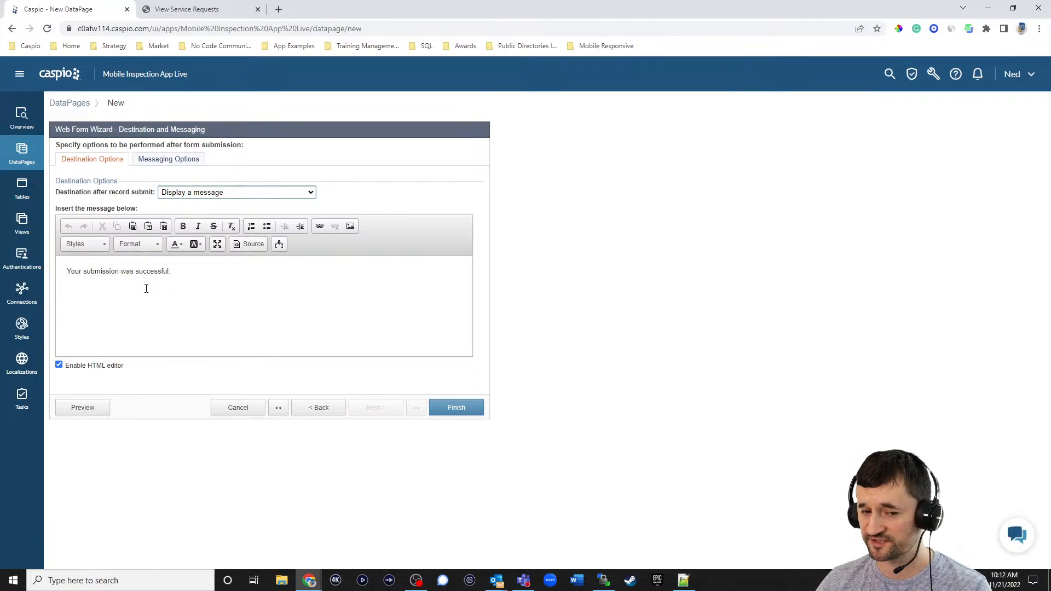
- Preview the form in a new tab and log in with the customer's e-mail and password
left_click(82, 408)
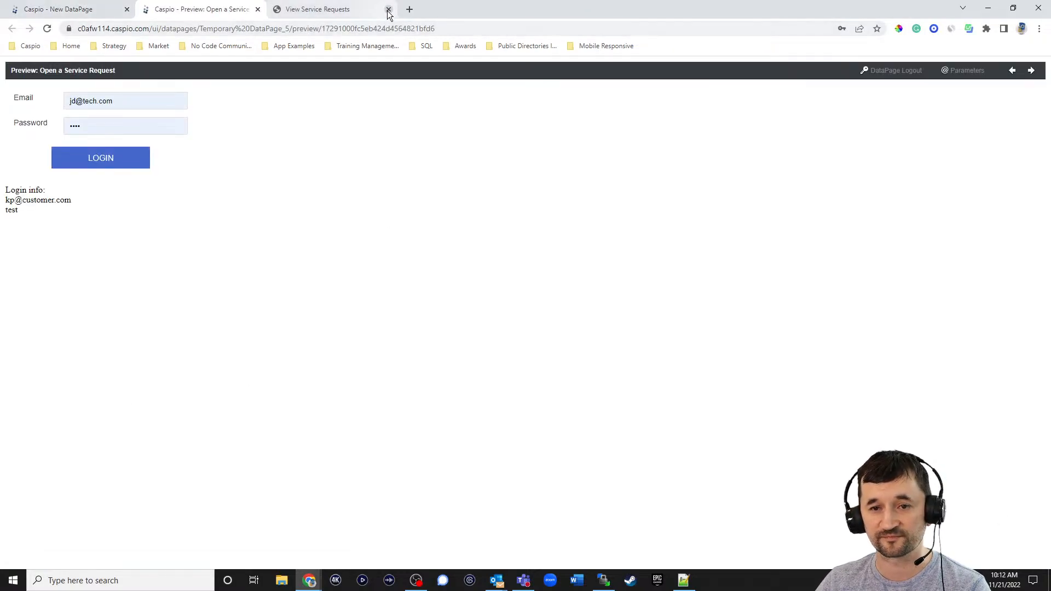
left_click(388, 9)
triple_click(141, 99)
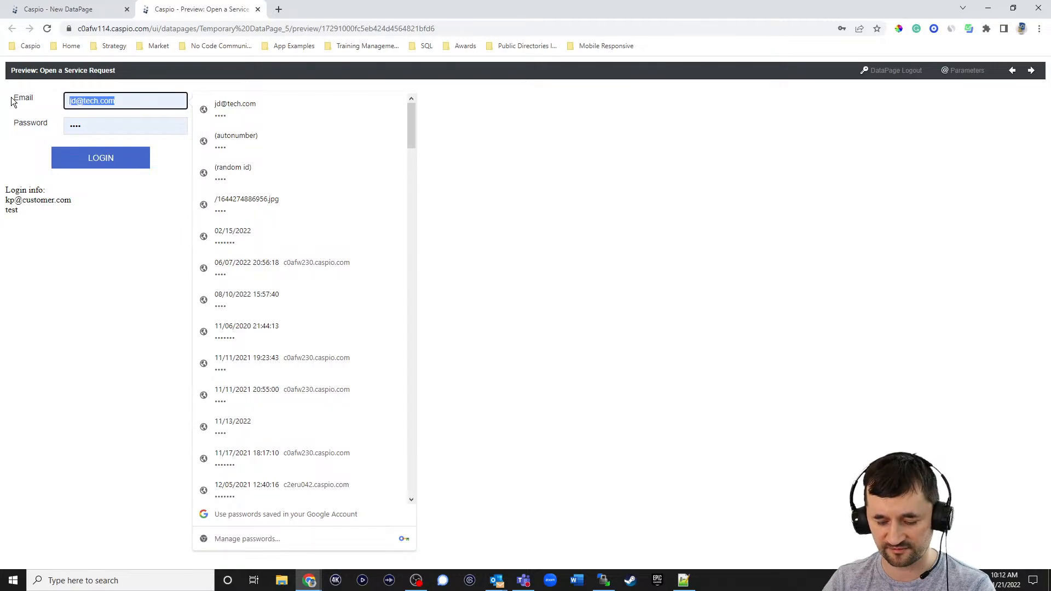
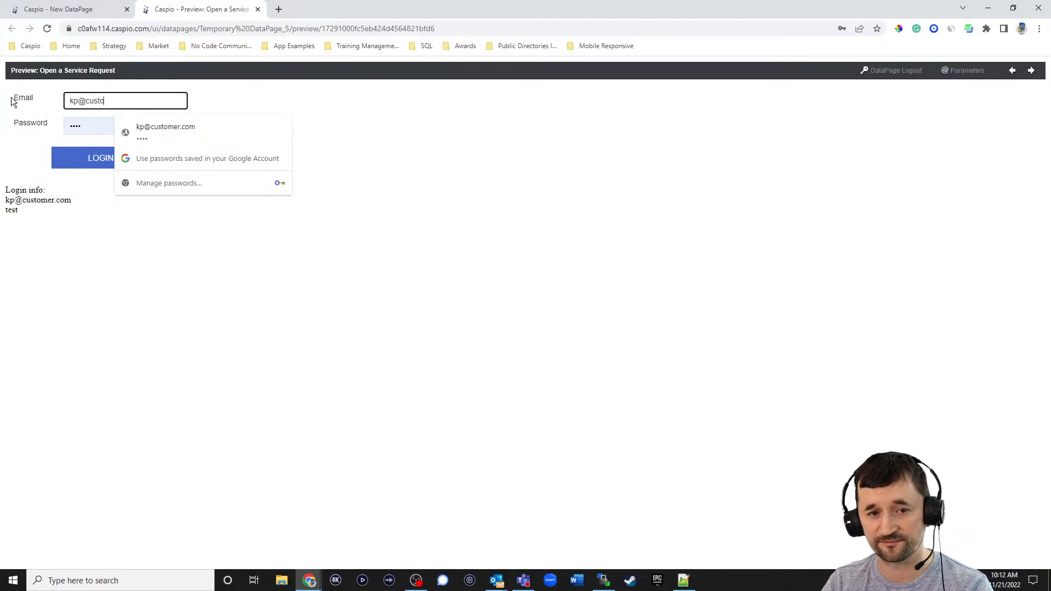
key("Tab")
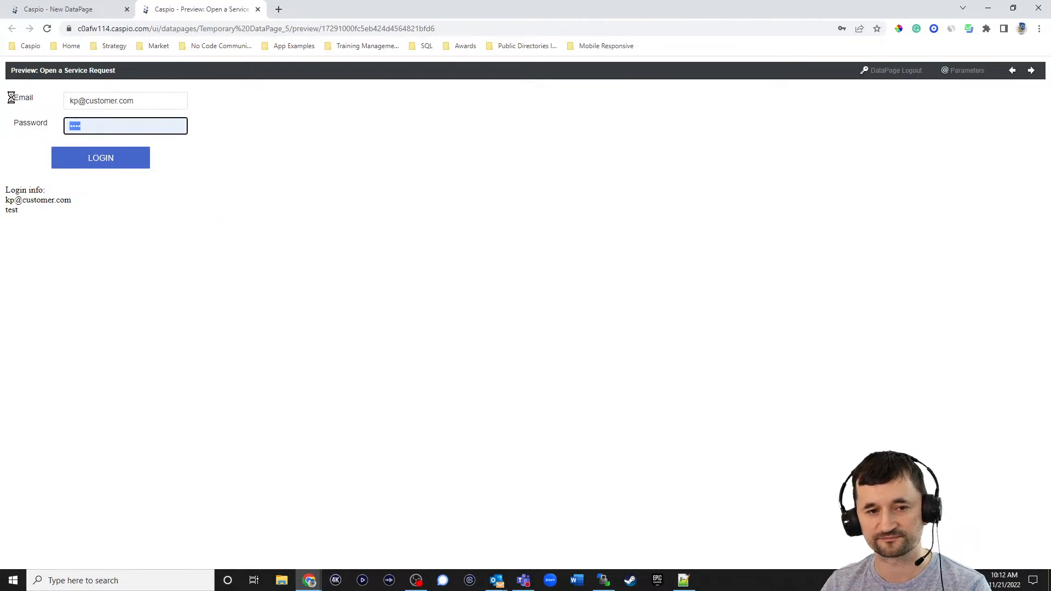
key("Return")
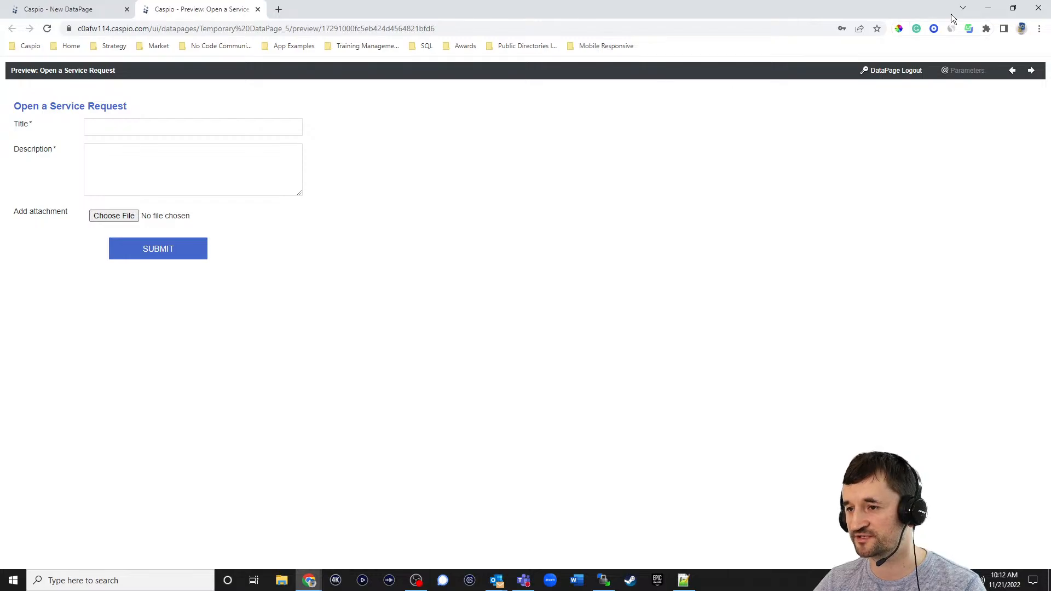
- Resize the browser window, maximize it again, and return to the Caspio wizard tab
left_click(1013, 7)
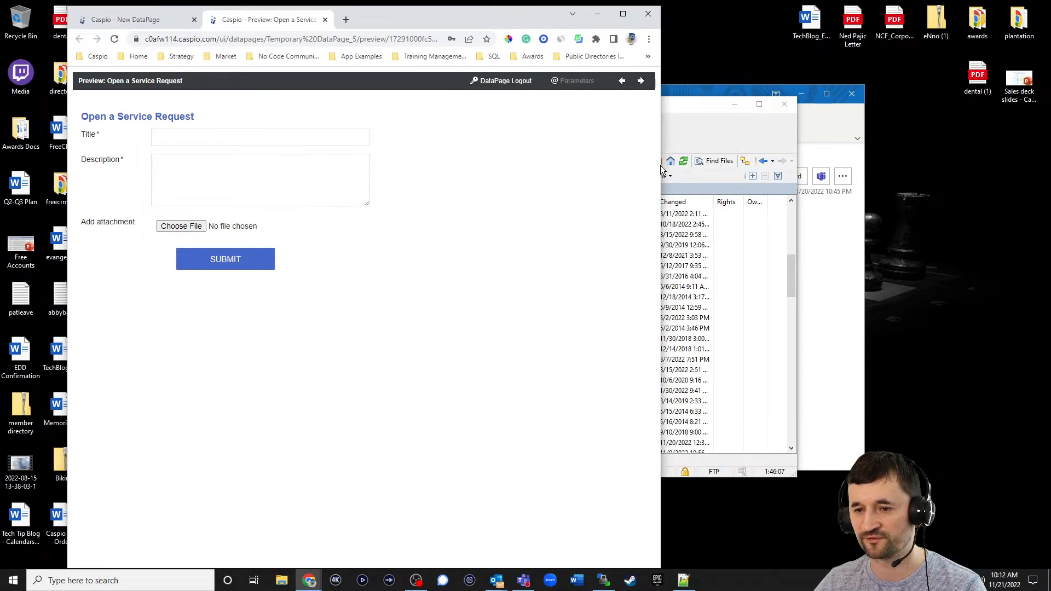
left_click_drag(661, 170, 652, 124)
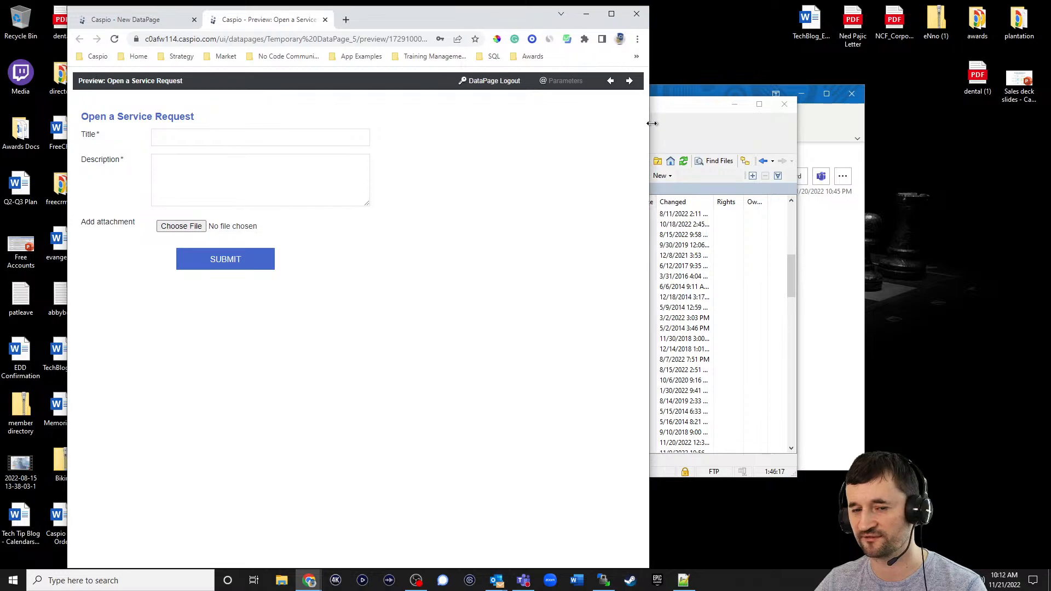
left_click(611, 15)
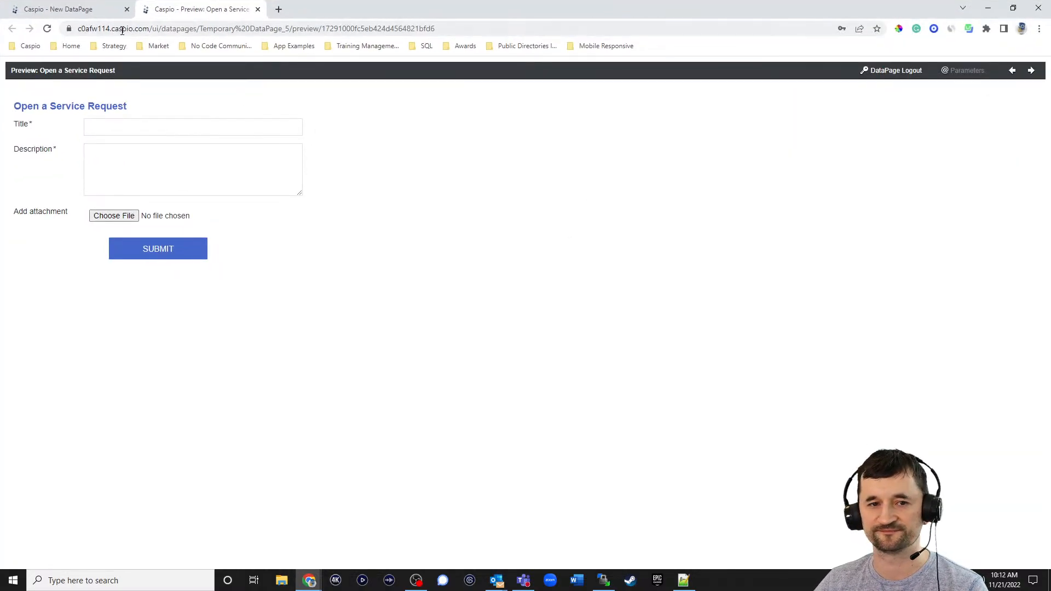
left_click(93, 9)
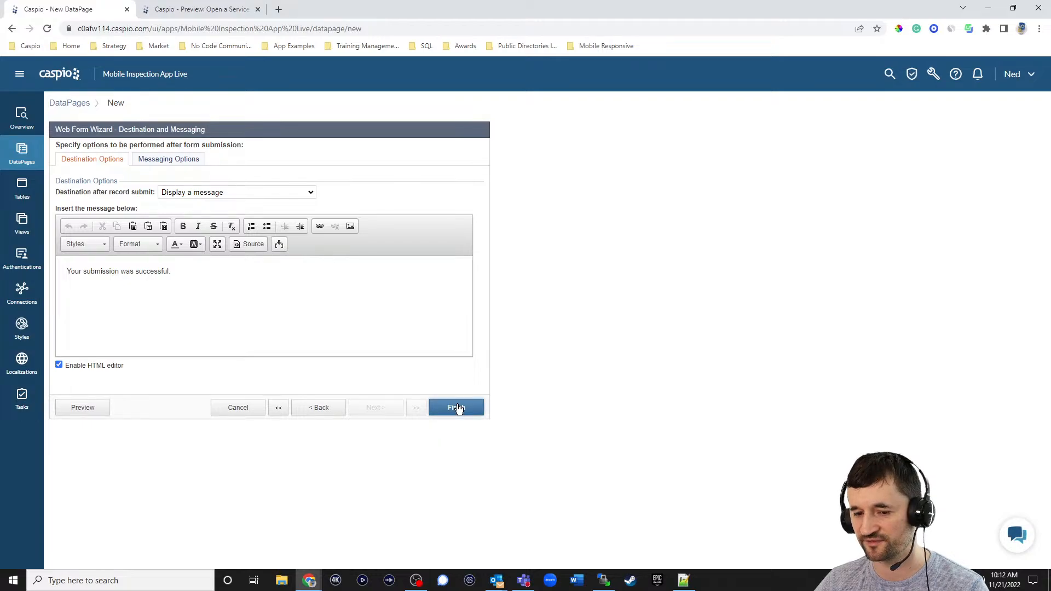
- Finish the Open a Service Request DataPage and deploy it as Enabled with a direct URL
left_click(458, 407)
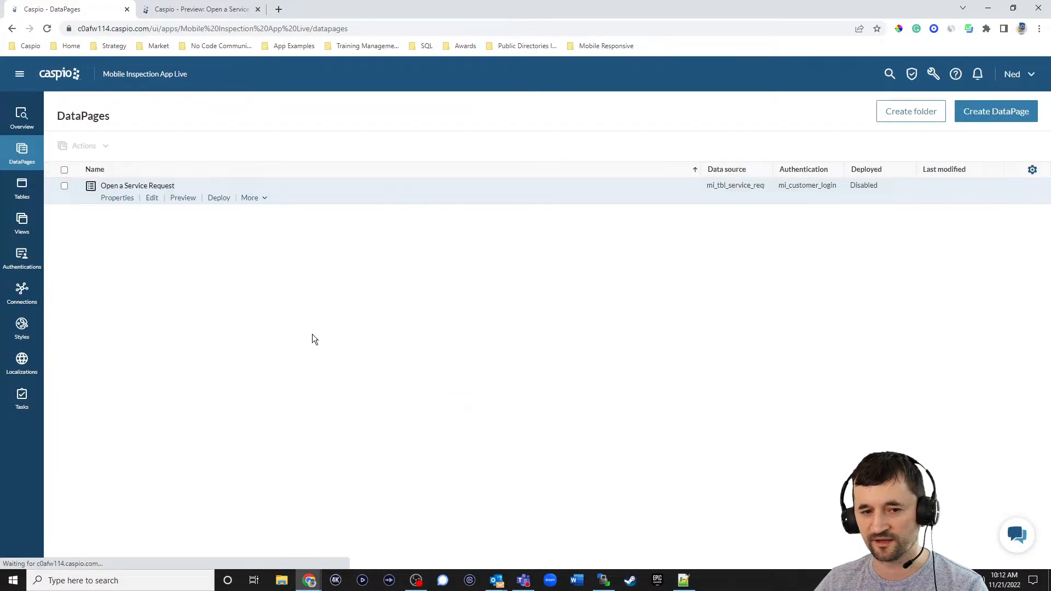
left_click(222, 199)
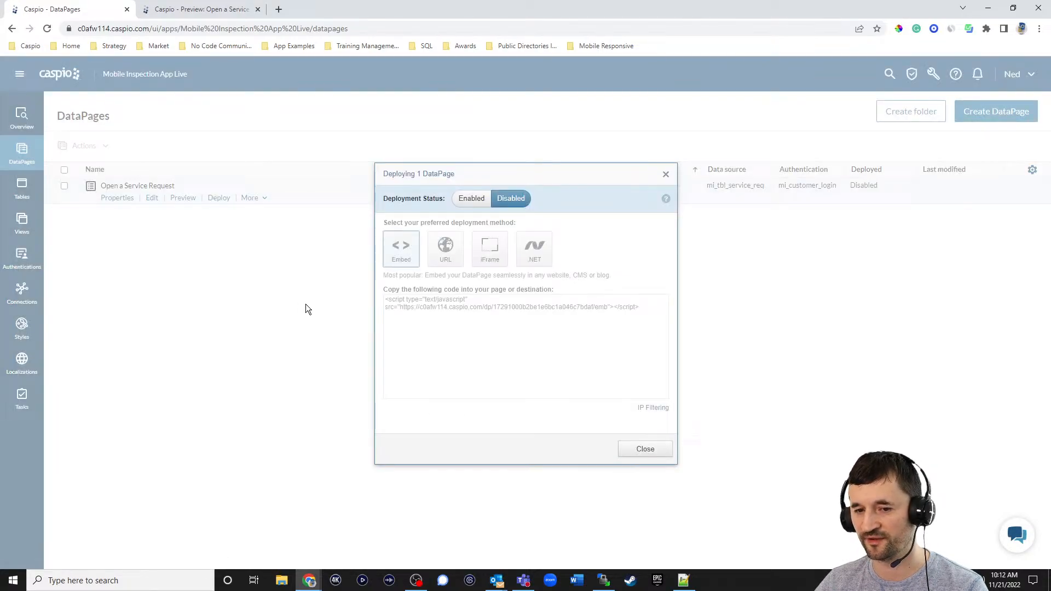
left_click(466, 202)
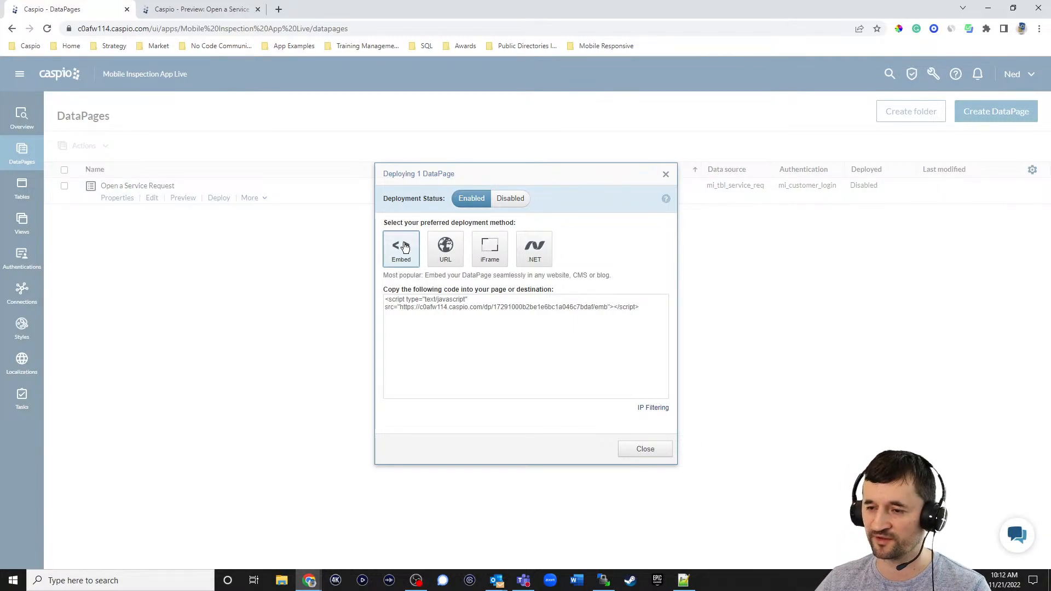
left_click(453, 253)
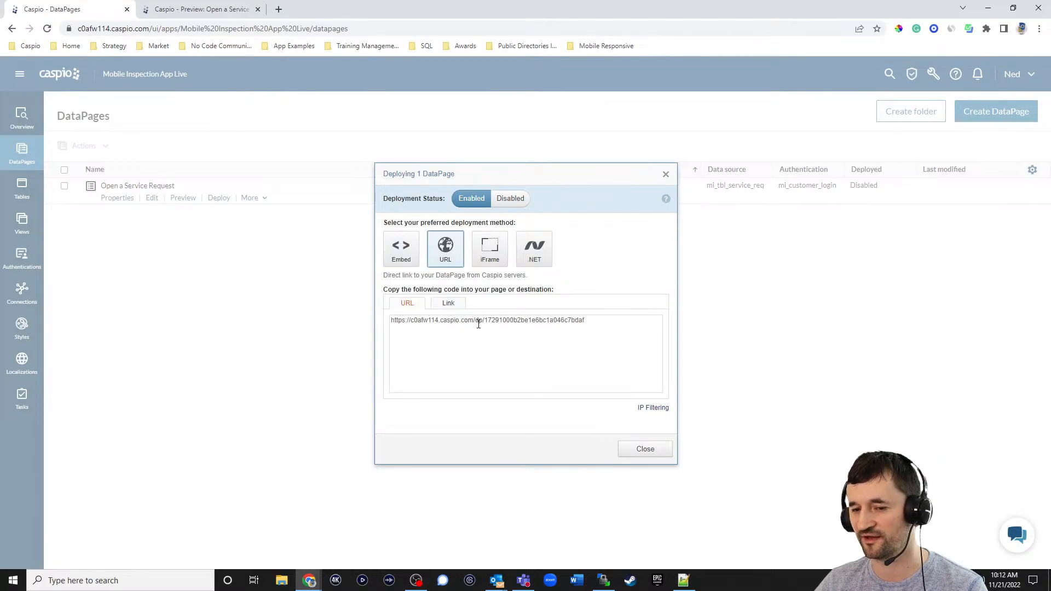
left_click(647, 452)
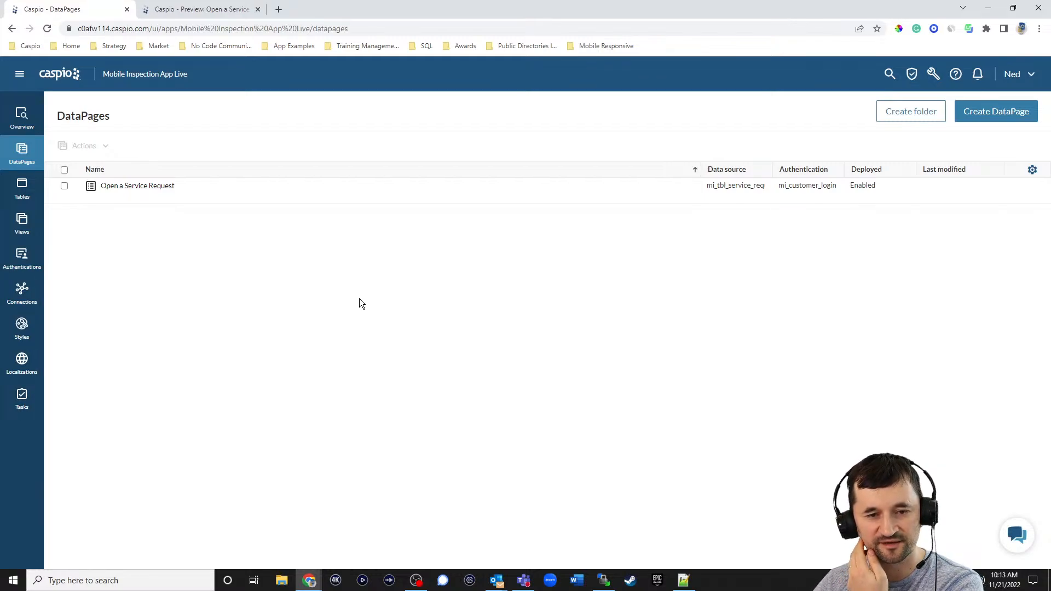
left_click(982, 115)
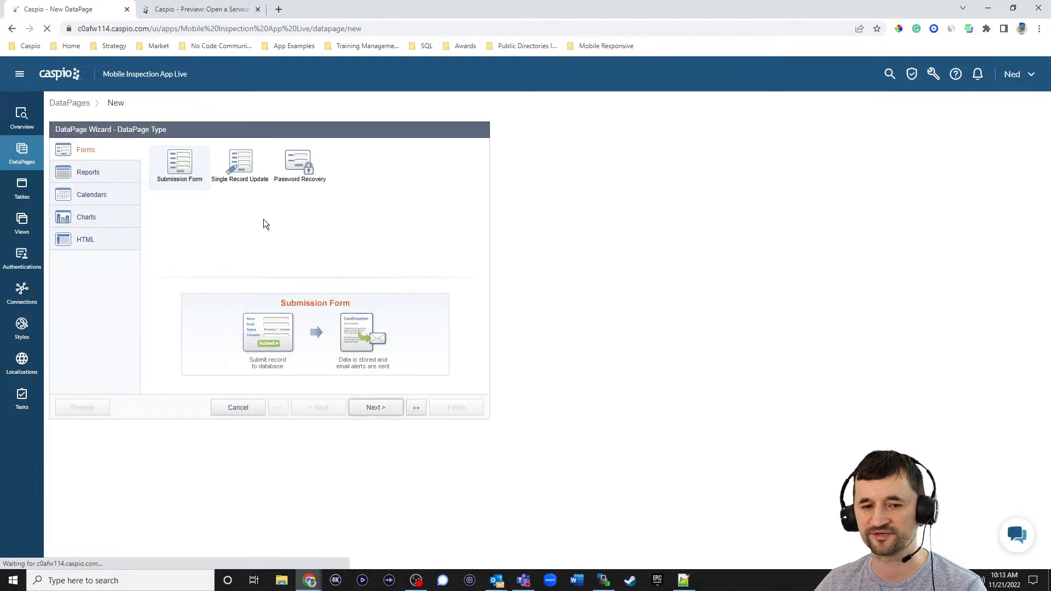
- Start a Reports DataPage on mi_tbl_service_requests_1 named 'View My Requests'
left_click(108, 174)
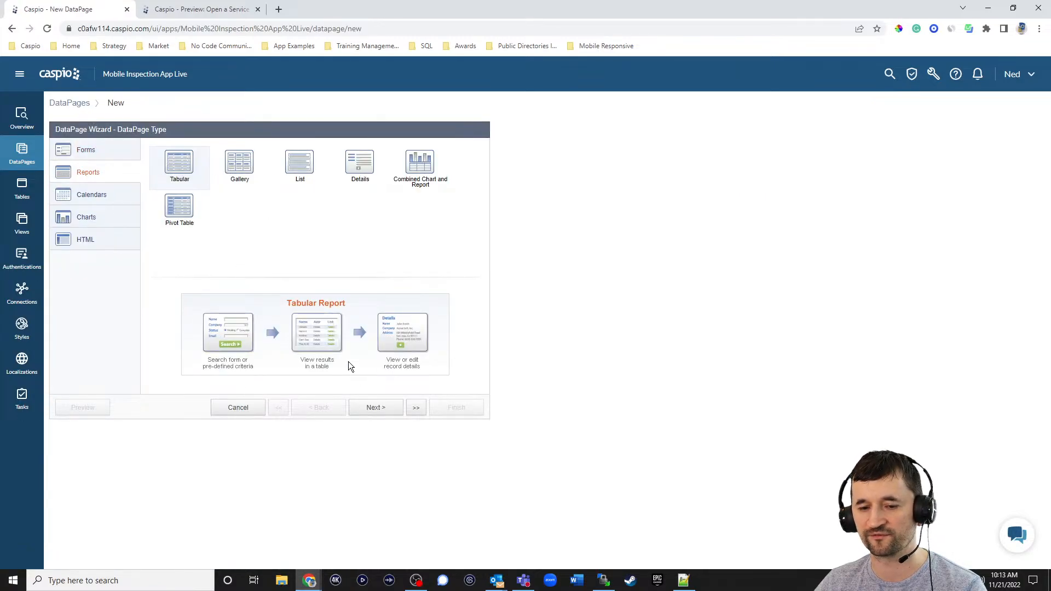
left_click(376, 408)
left_click(163, 180)
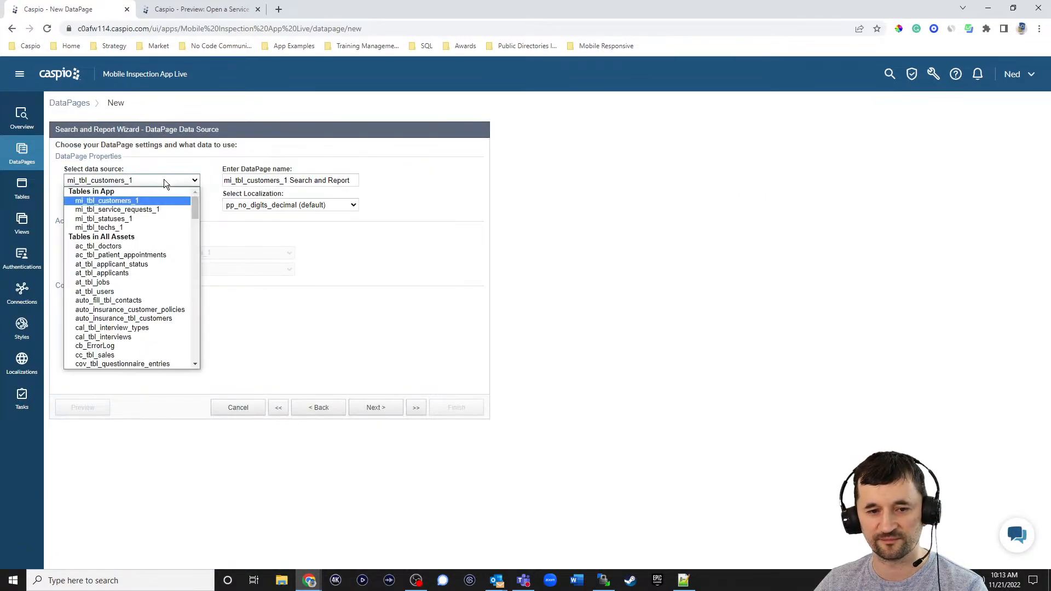
left_click(158, 209)
triple_click(342, 183)
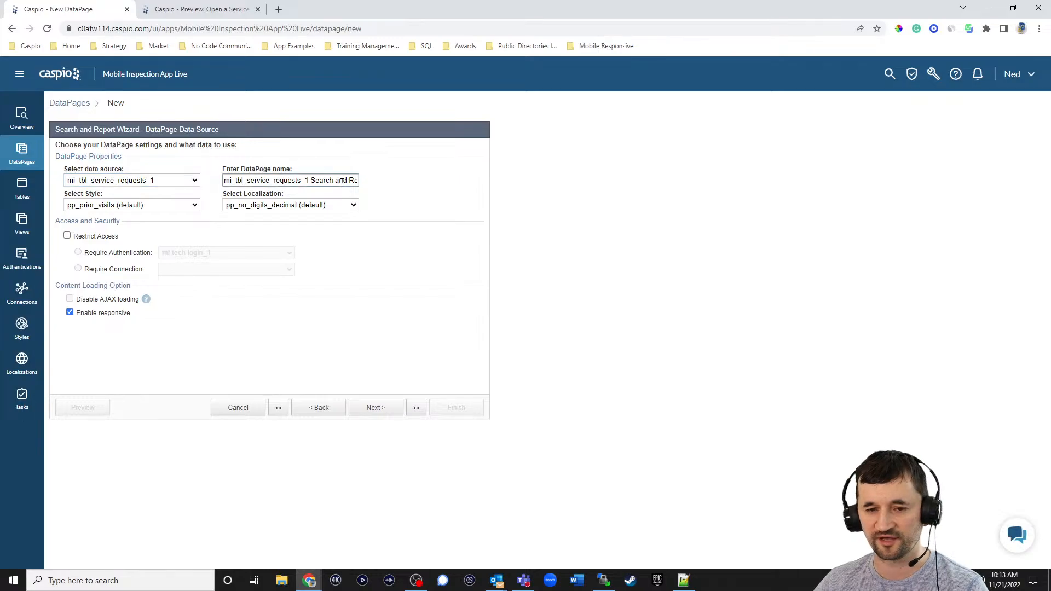
type("View my ")
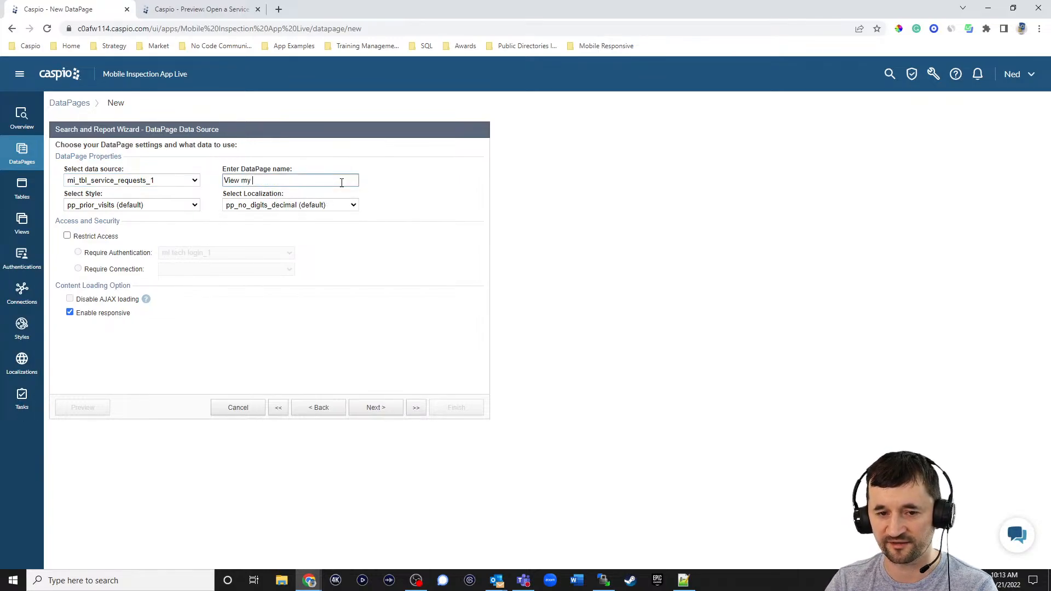
type("Resquests")
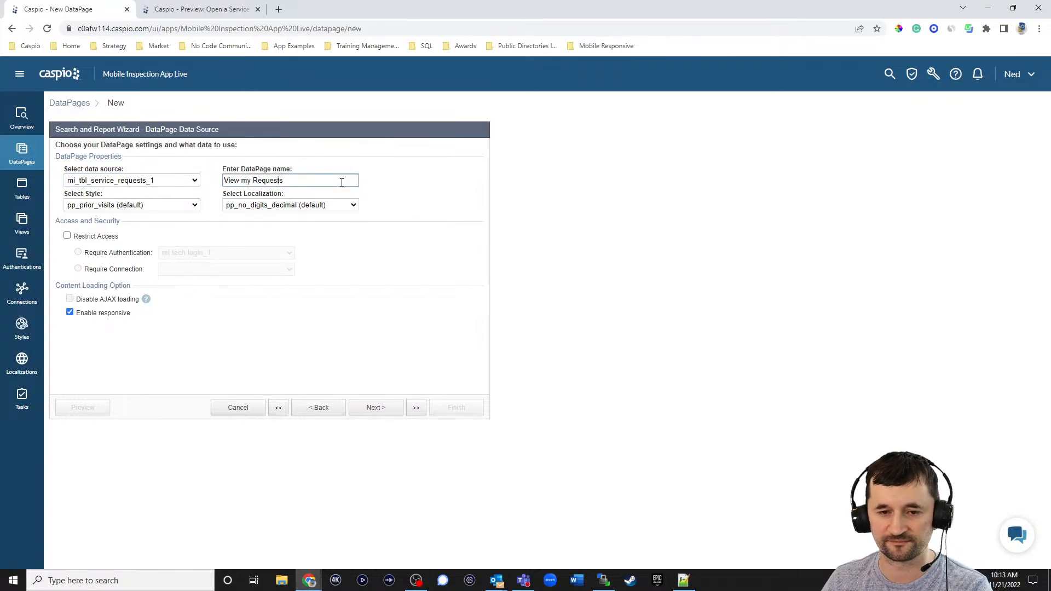
key("BackSpace")
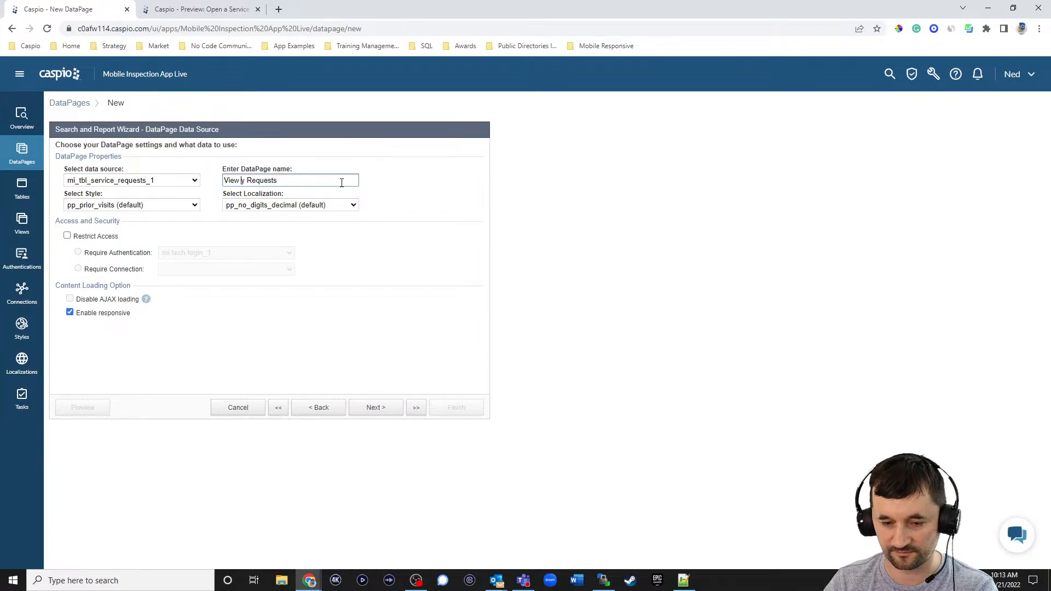
type("M")
- Apply Blue style and English localization, and restrict access to mi_customer_login_1
left_click(126, 205)
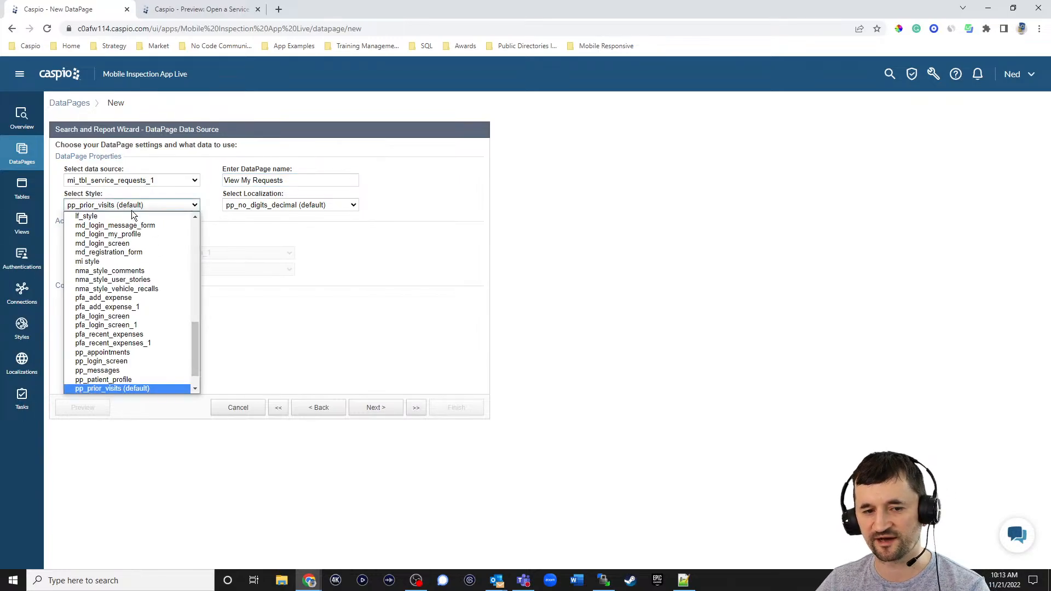
scroll(131, 230, "up", 10)
left_click(117, 227)
left_click(257, 206)
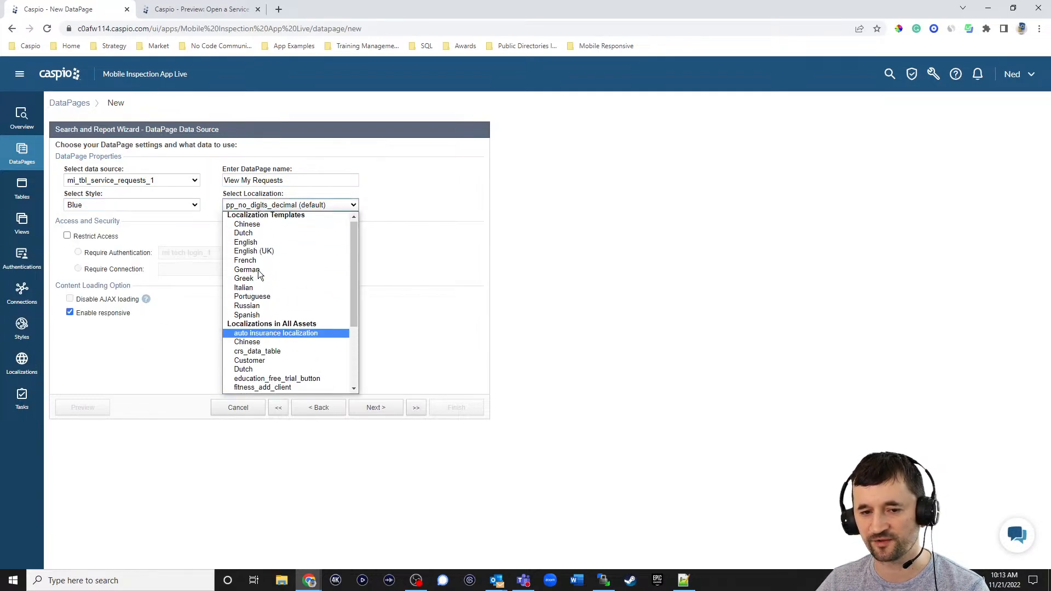
left_click(244, 241)
left_click(117, 236)
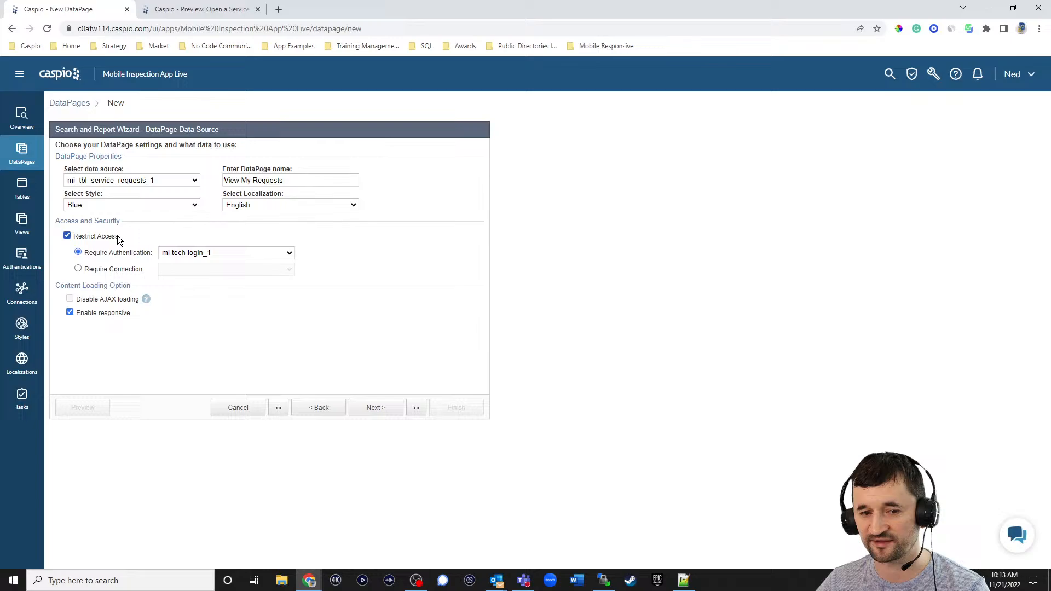
left_click(218, 250)
left_click(224, 281)
left_click(377, 409)
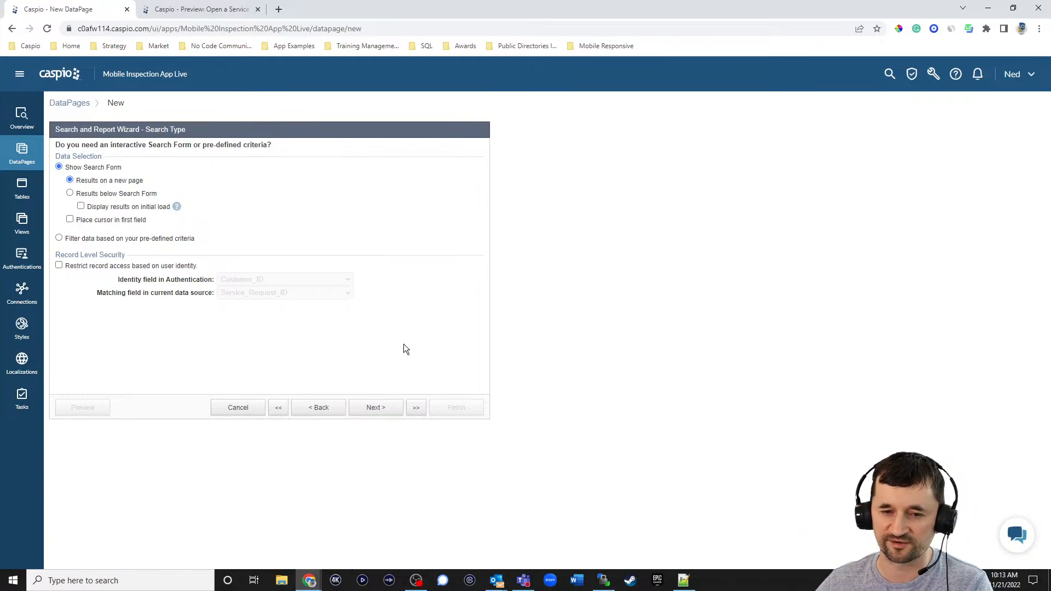
- Filter by pre-defined criteria and restrict records by matching Customer_ID to the logged-in customer
left_click(133, 241)
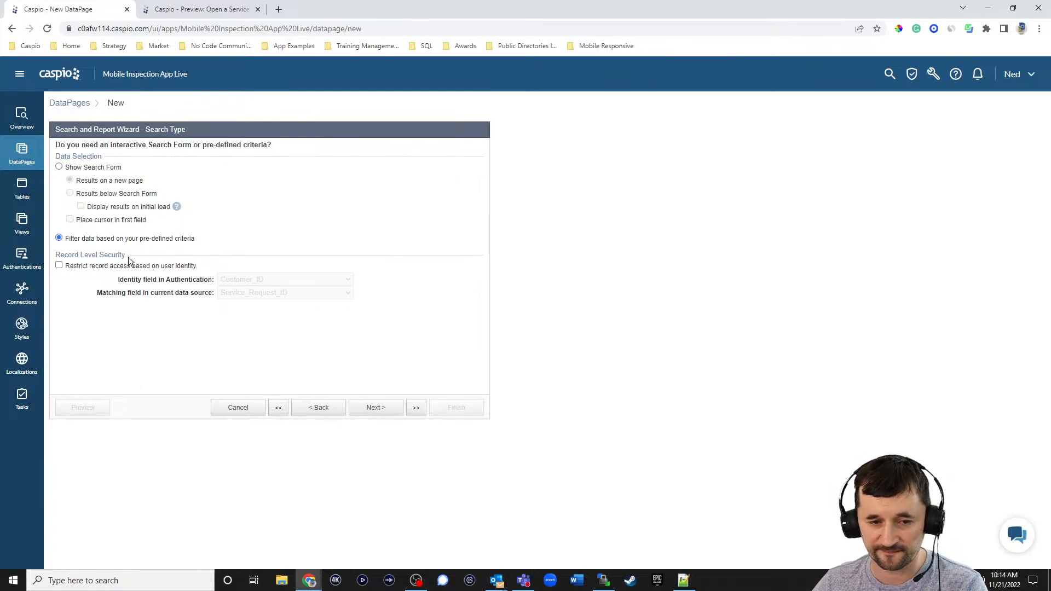
left_click(98, 267)
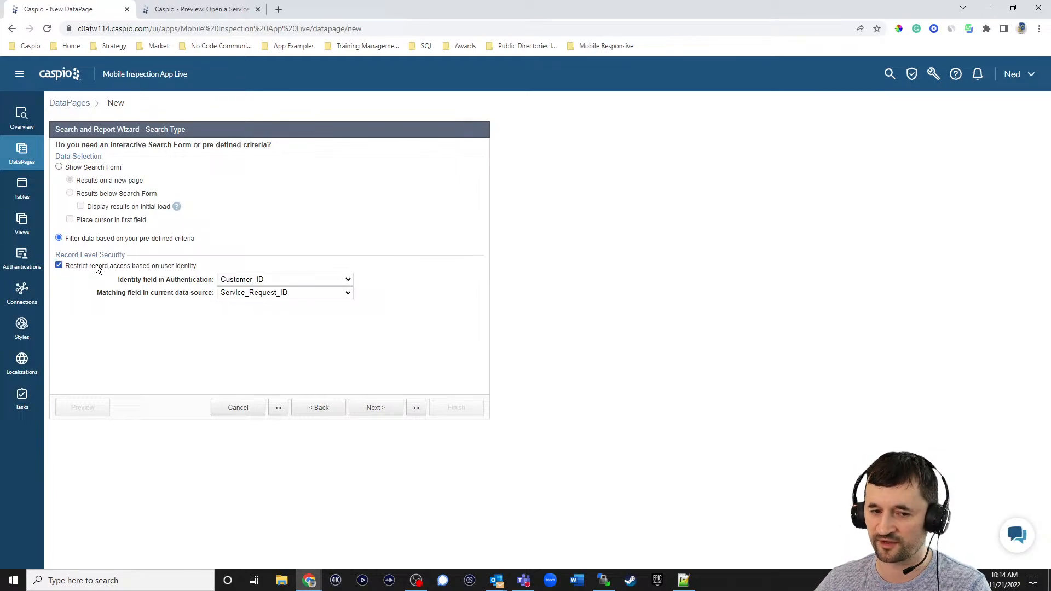
left_click(248, 295)
left_click(246, 313)
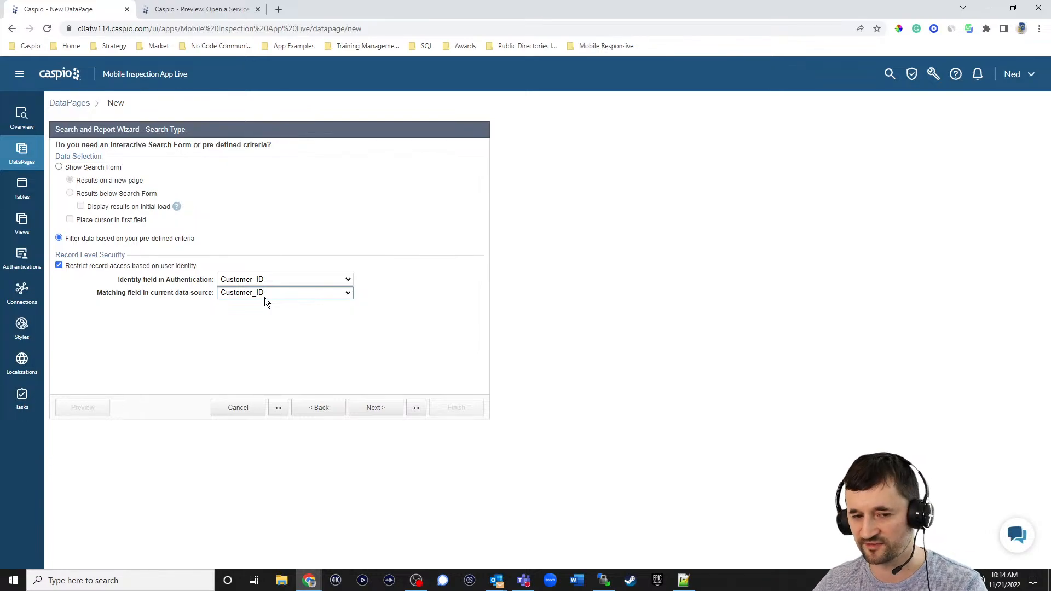
left_click(376, 405)
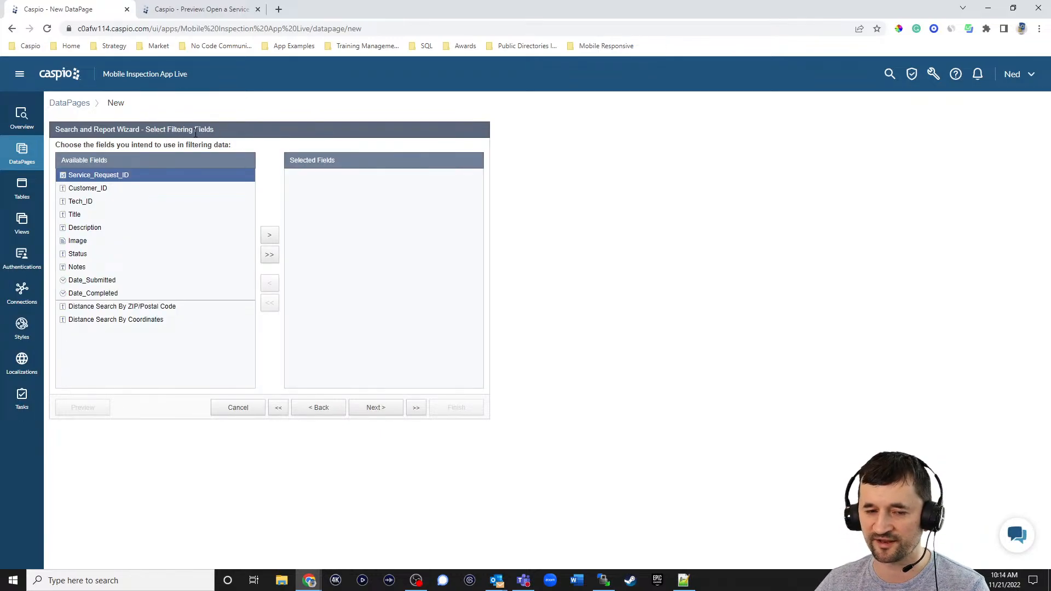
- Add Title, Status and Date_Submitted to the results page fields
left_click(372, 408)
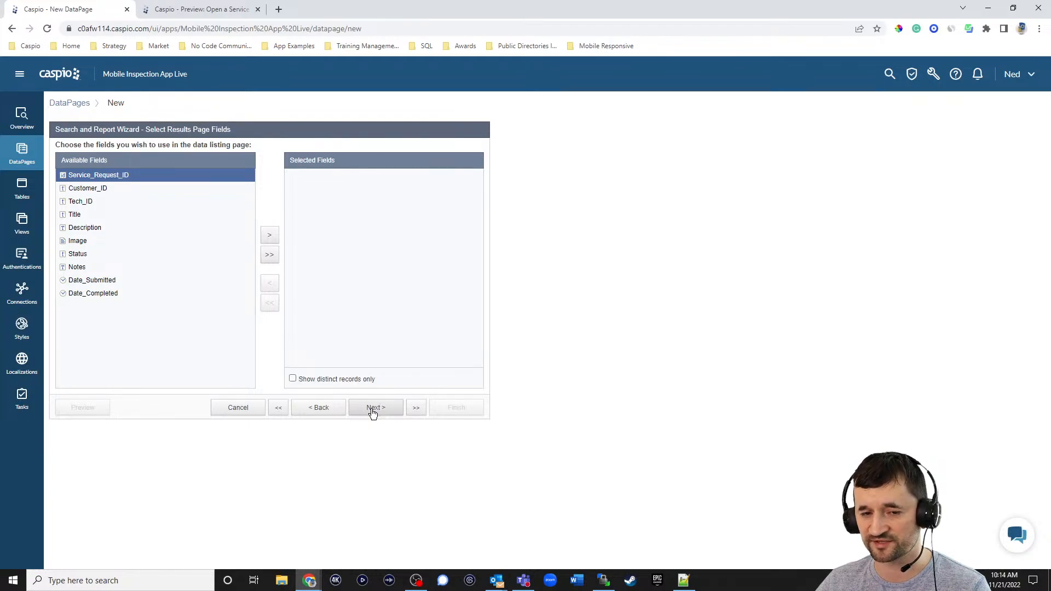
left_click(88, 215)
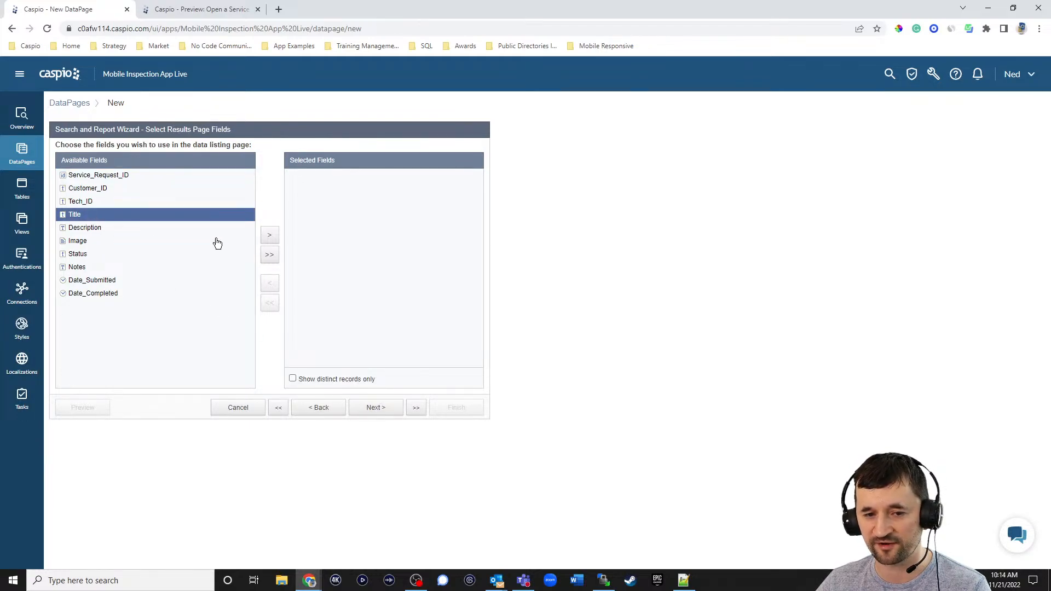
left_click(269, 235)
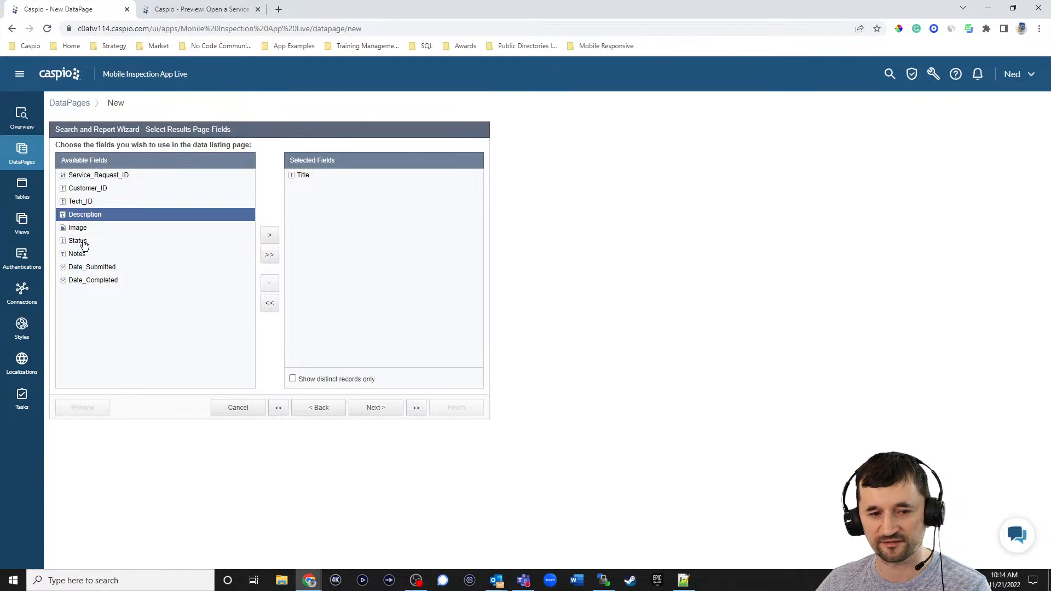
left_click(84, 242)
left_click(270, 235)
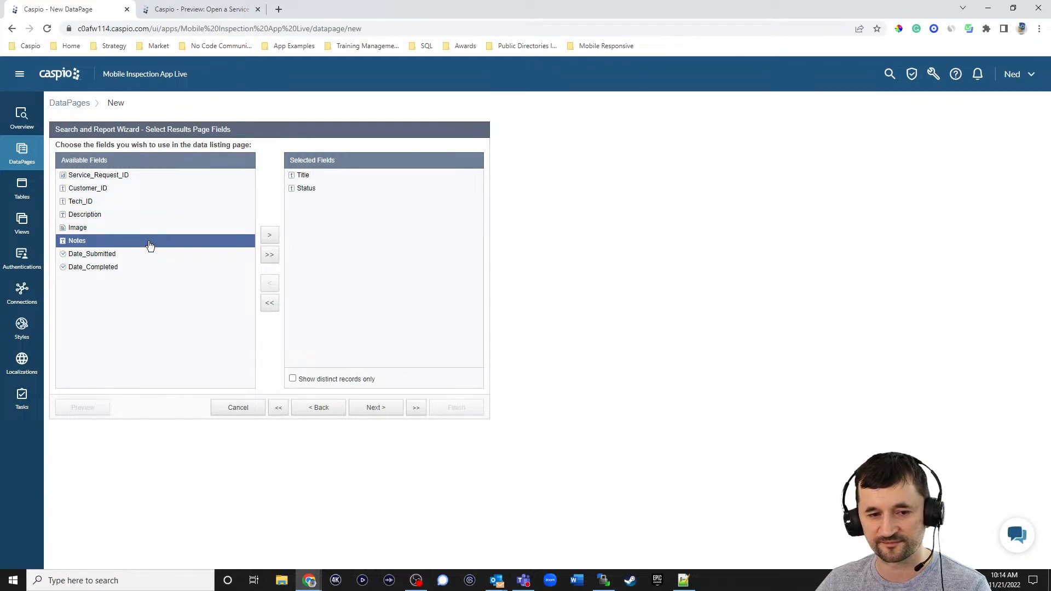
left_click(80, 253)
left_click(269, 235)
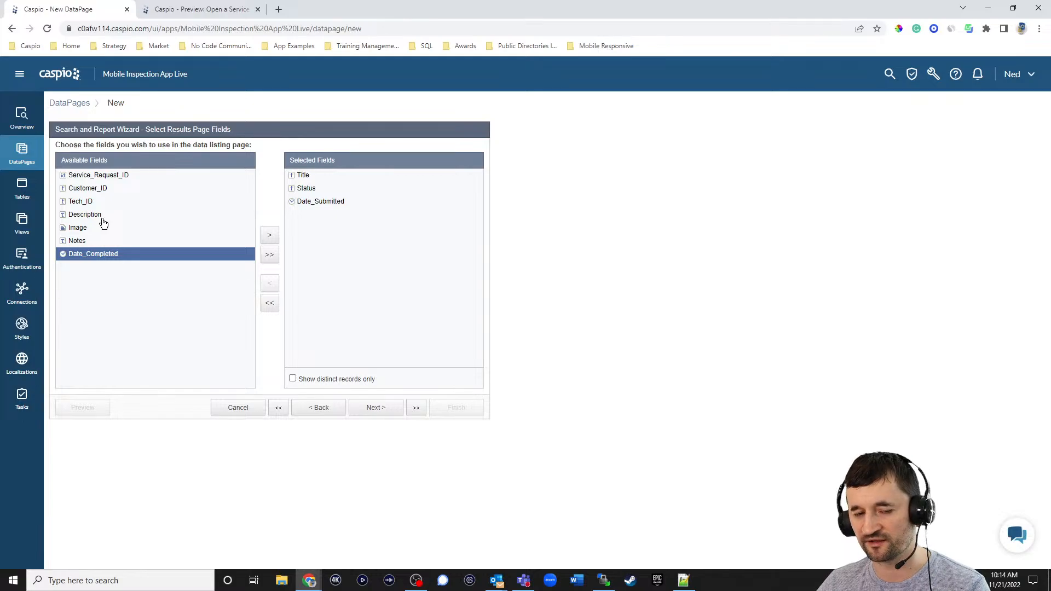
left_click(375, 409)
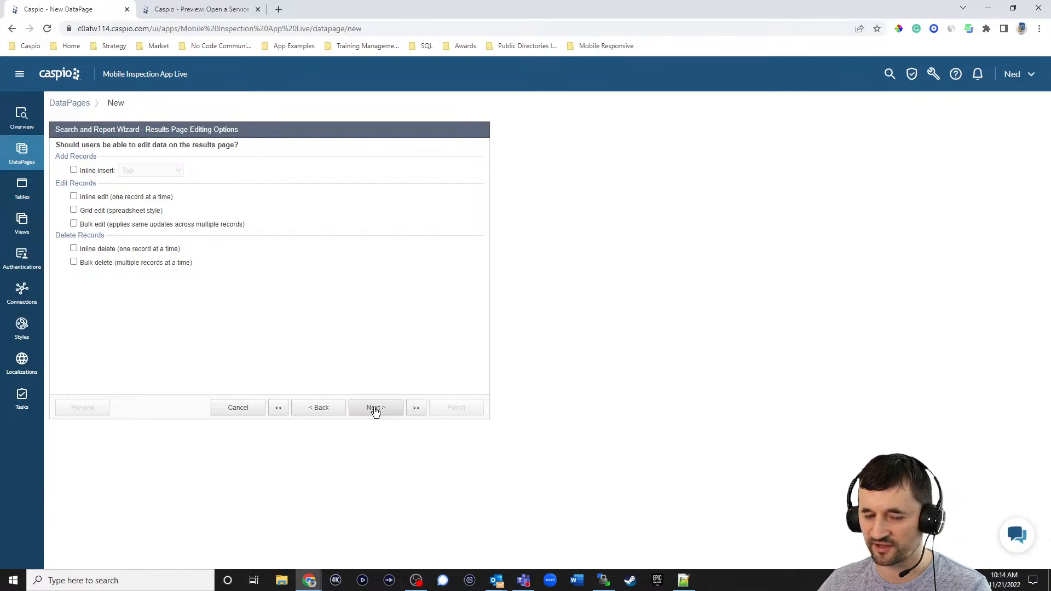
- Set the results' default sort order 1 to Date_Submitted
left_click(375, 409)
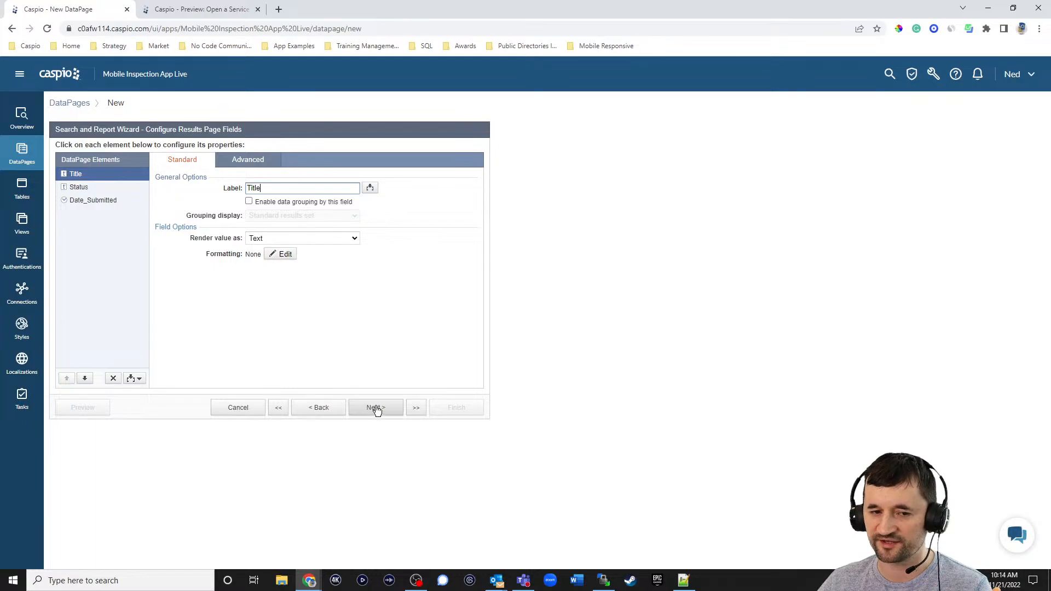
left_click(376, 409)
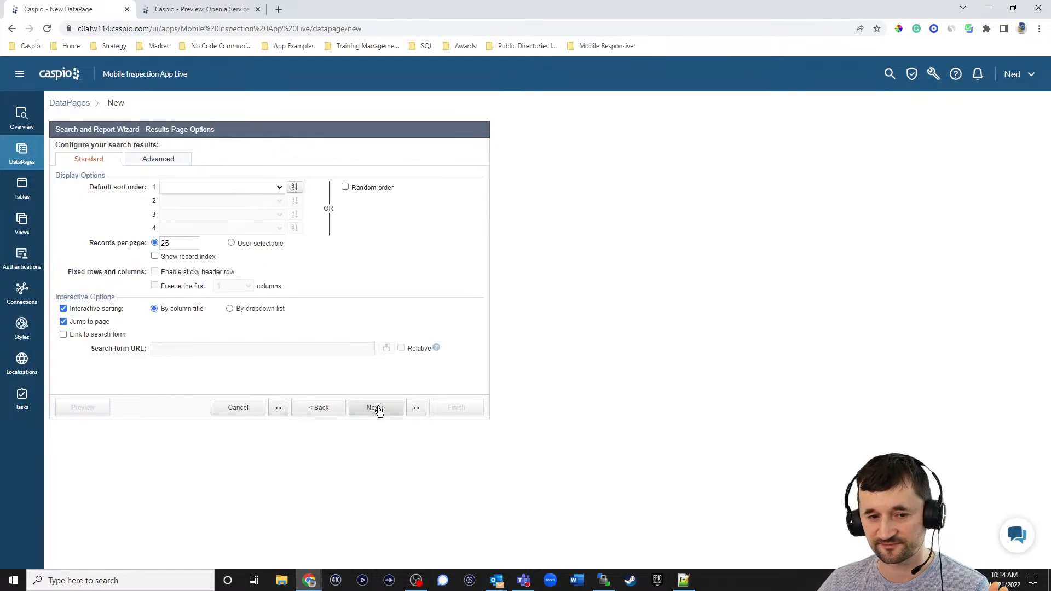
left_click(179, 242)
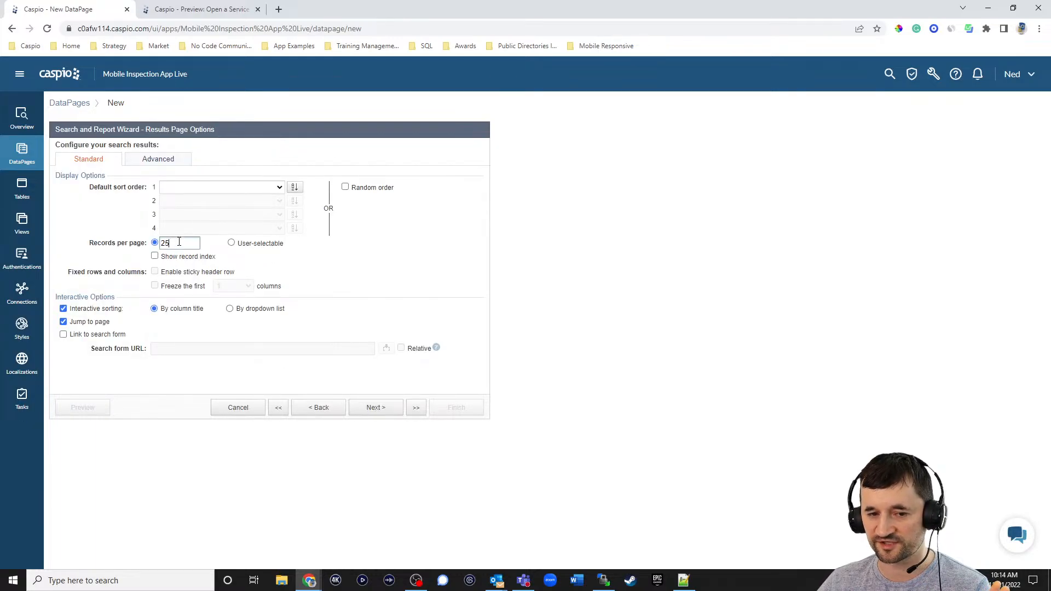
left_click(266, 188)
left_click(257, 280)
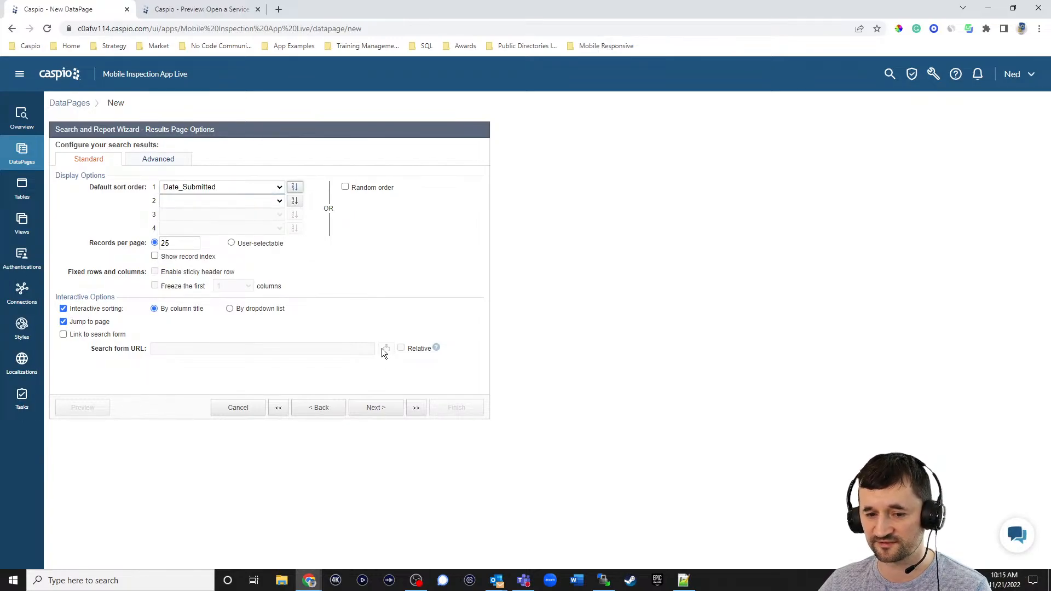
left_click(378, 410)
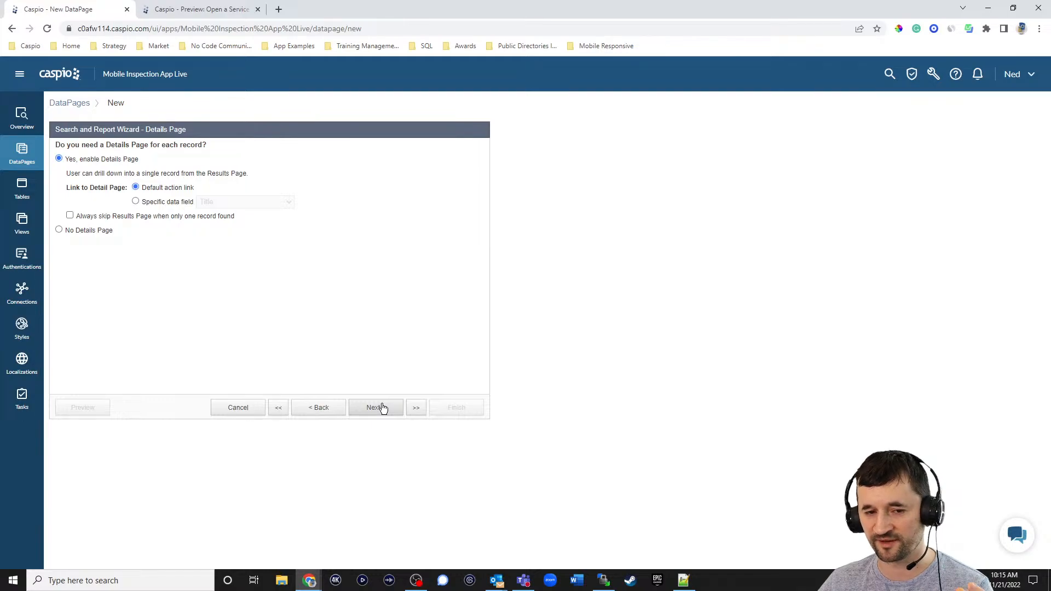
- Link each result's Title to a Details page and add all request fields to it
left_click(172, 202)
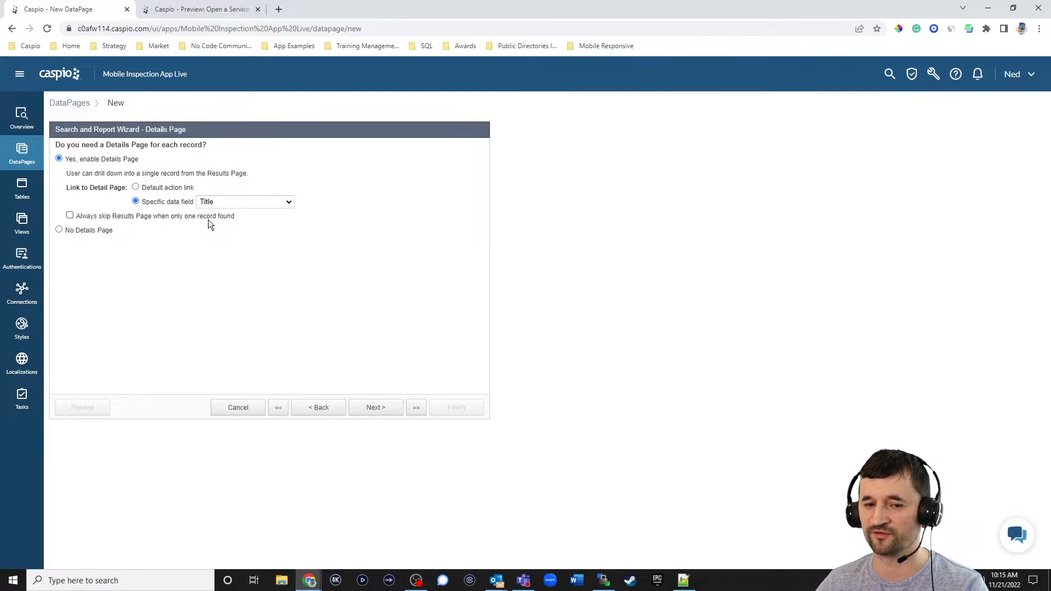
left_click(374, 409)
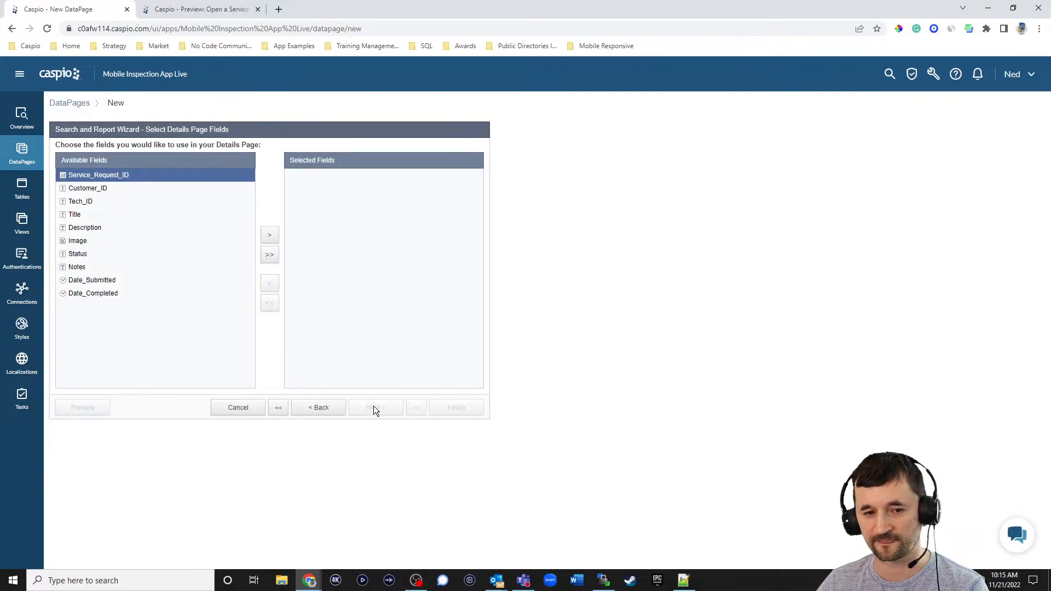
left_click(270, 255)
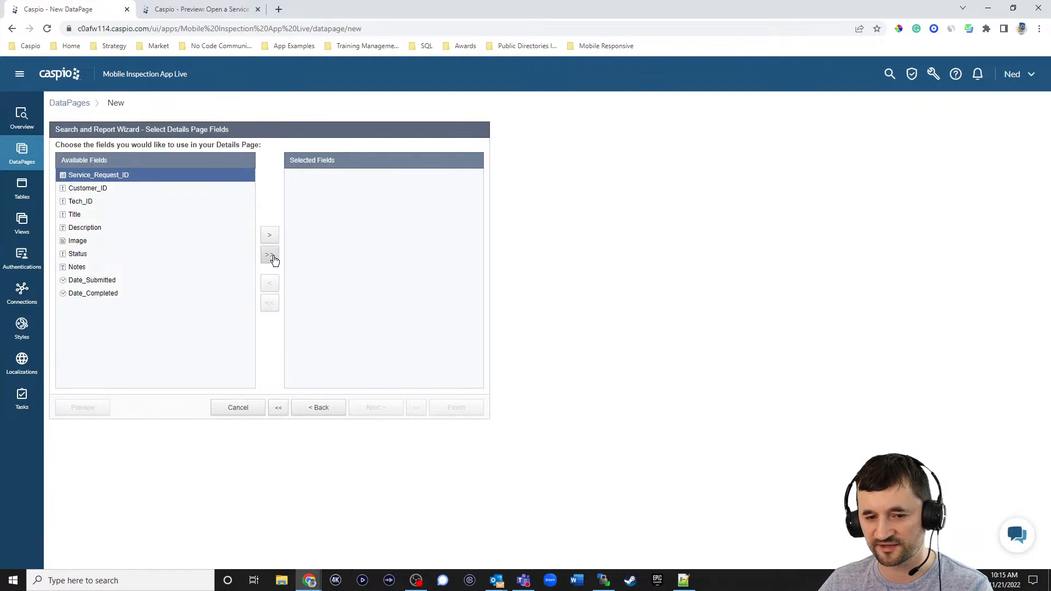
left_click(383, 409)
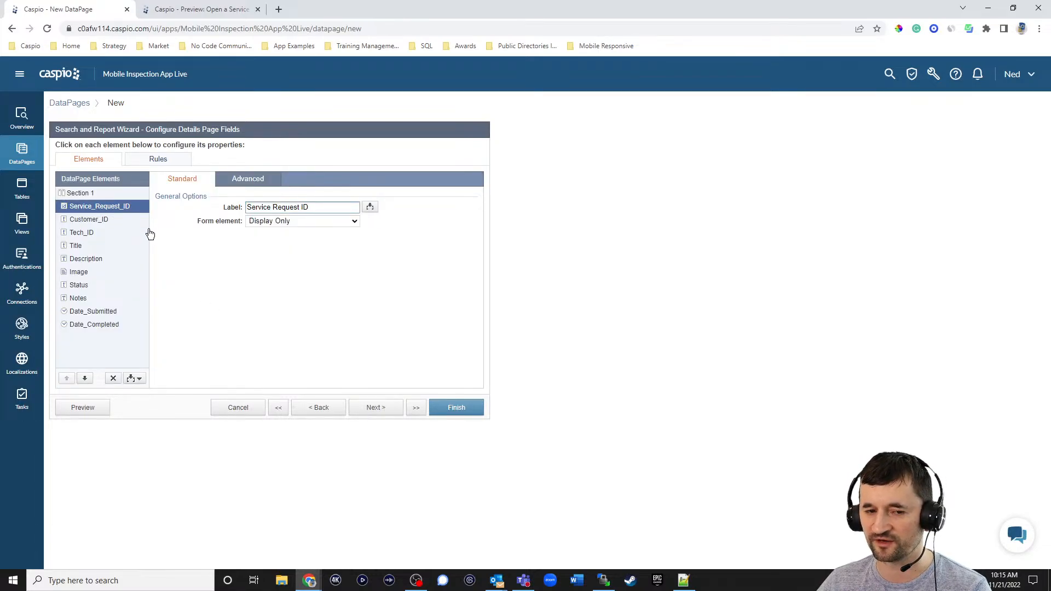
- Remove the Service_Request_ID and Customer_ID fields from the Details page
left_click(113, 378)
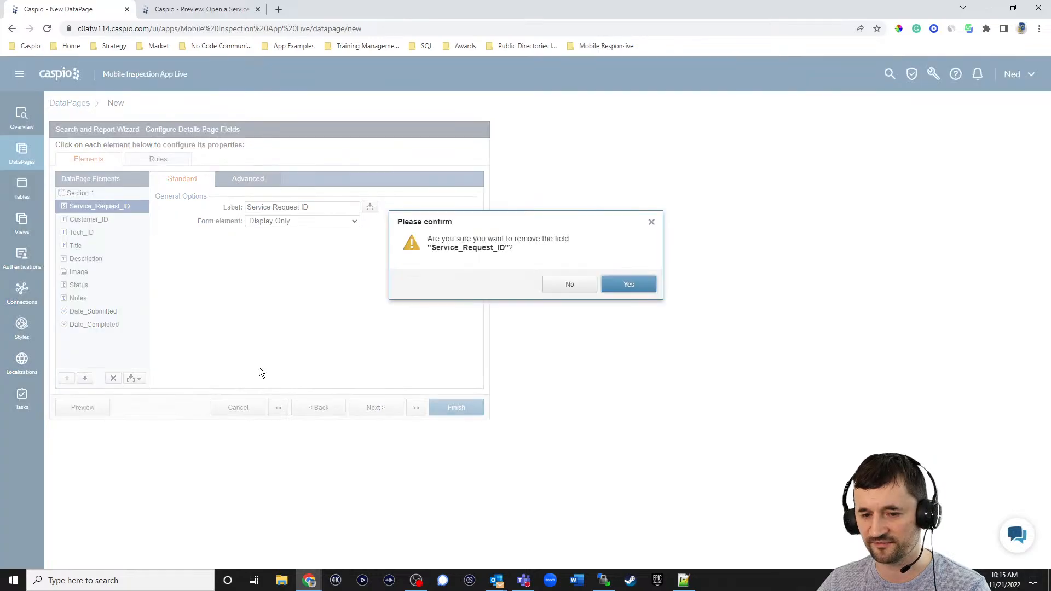
left_click(610, 287)
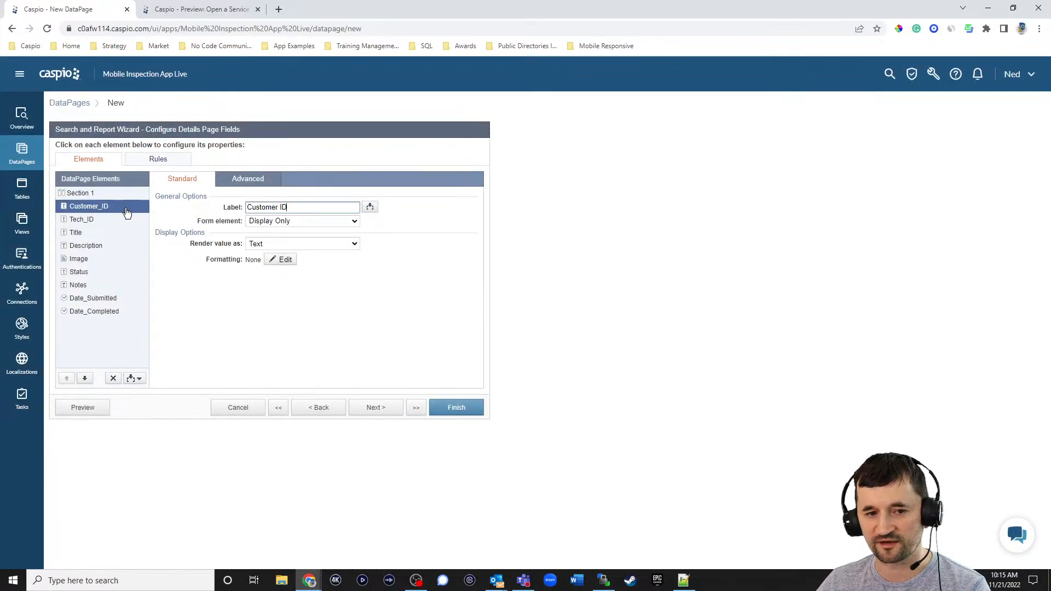
left_click(113, 377)
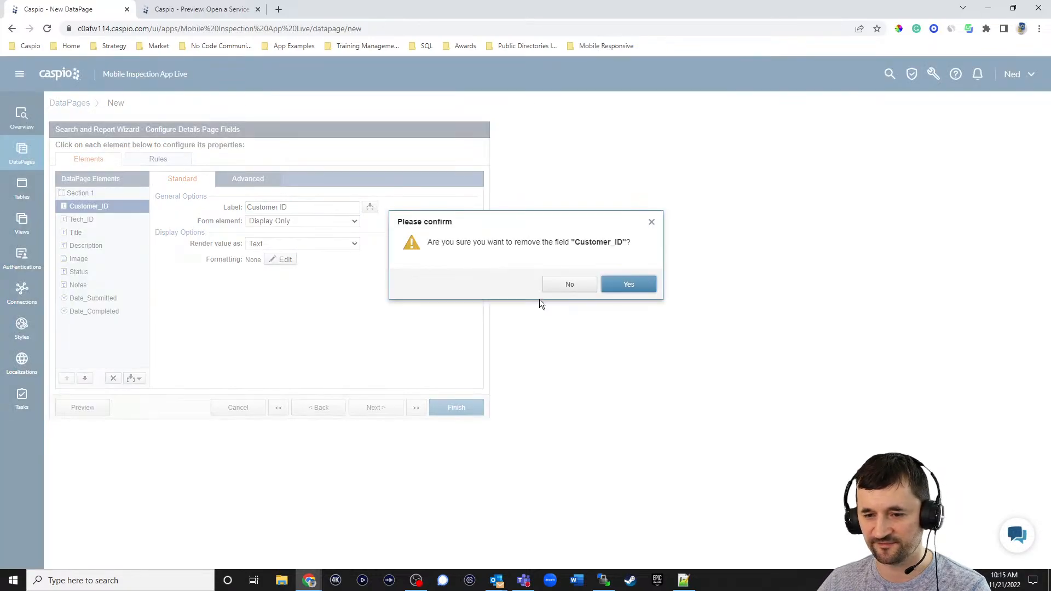
left_click(619, 285)
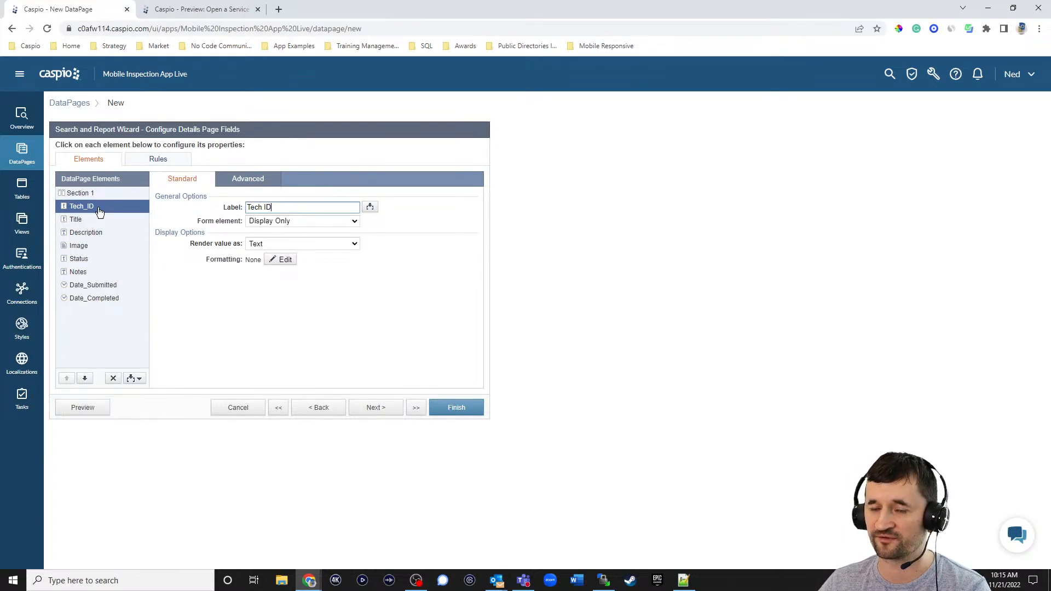
- Reposition Tech_ID so it sits just below Status
left_click(85, 378)
left_click(84, 378)
left_click(85, 378)
left_click(85, 379)
left_click(85, 378)
left_click(85, 378)
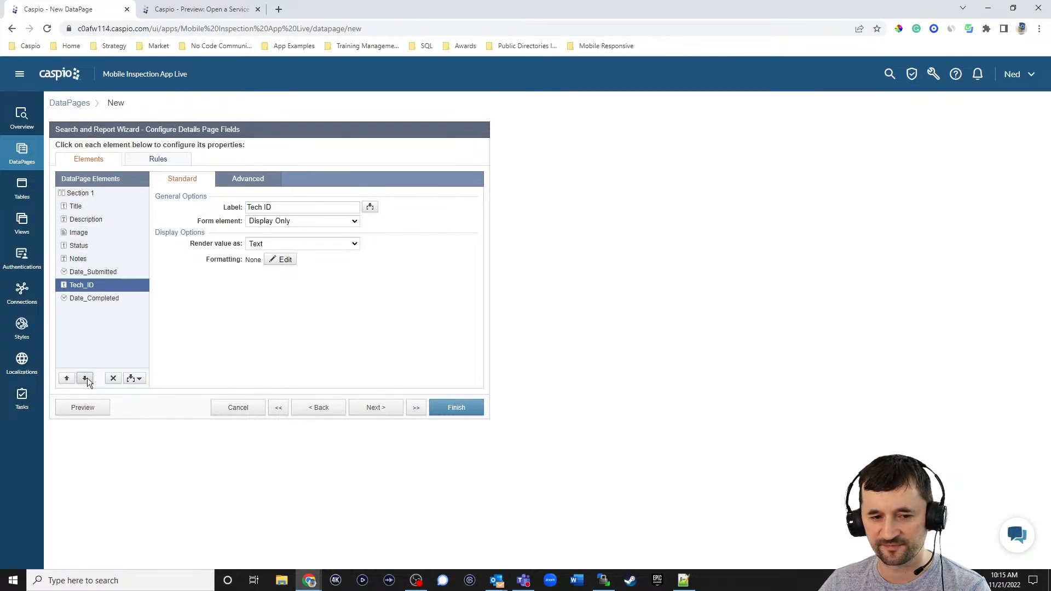
left_click(85, 378)
left_click(84, 208)
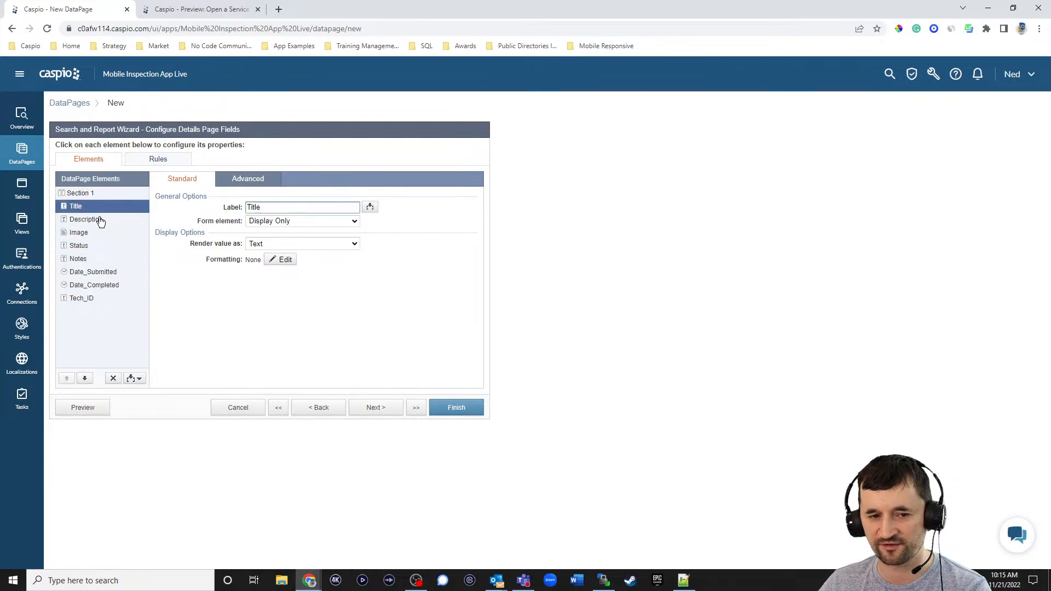
left_click(94, 221)
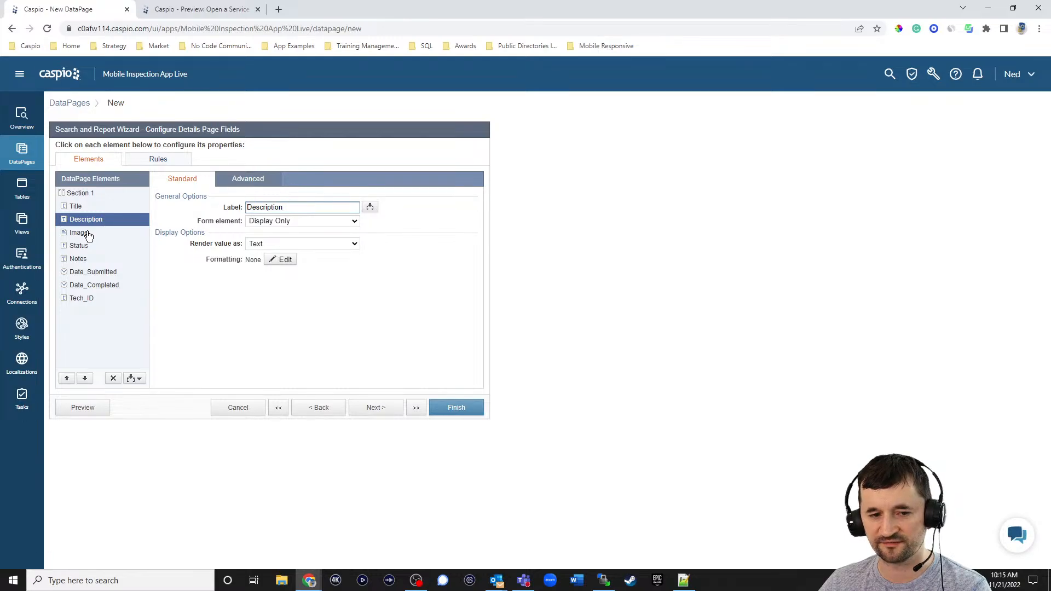
left_click(86, 233)
left_click(89, 248)
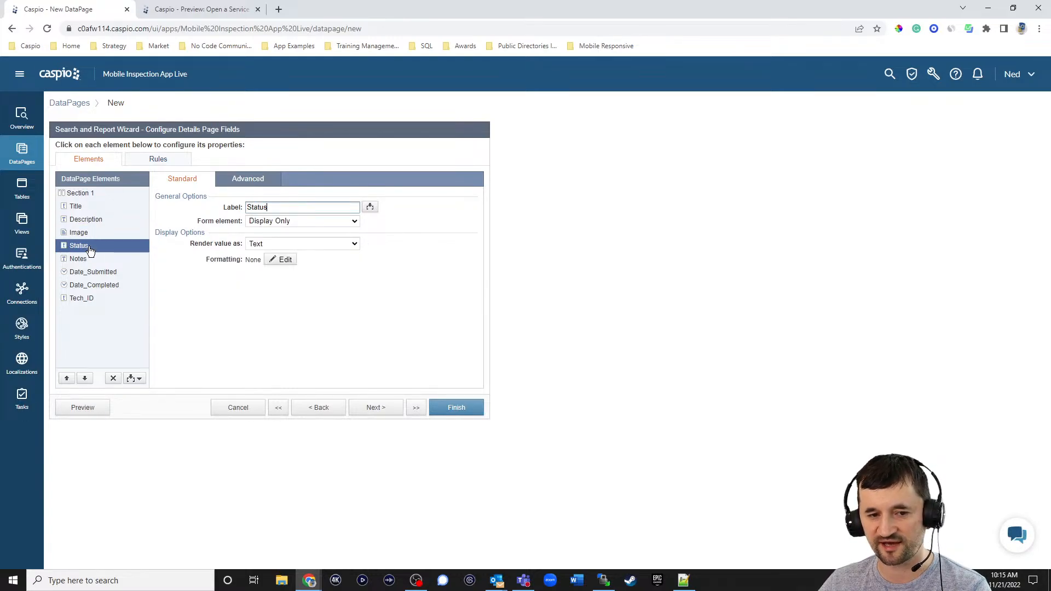
left_click(89, 300)
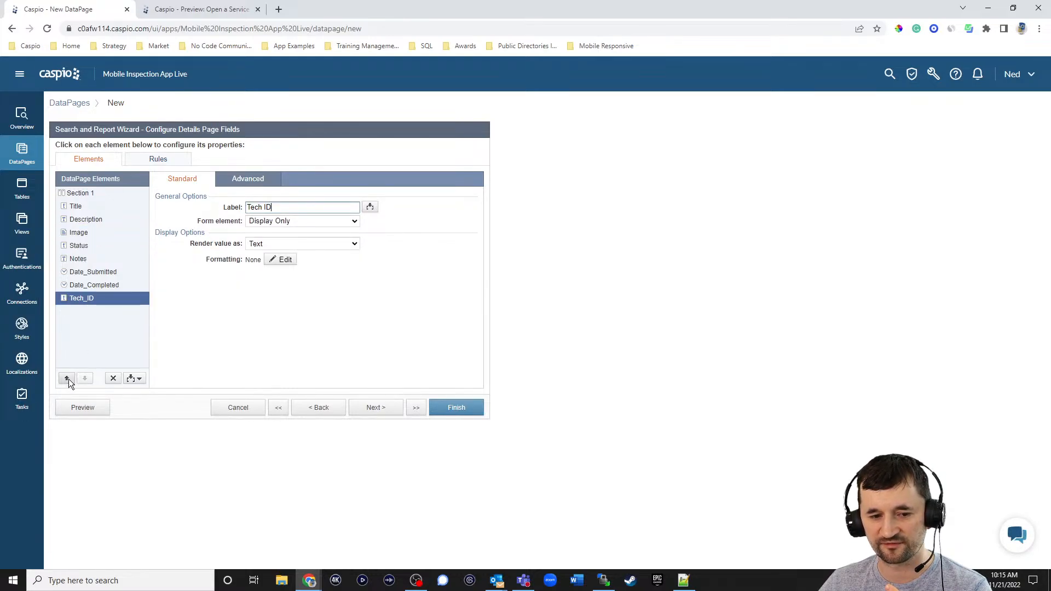
left_click(67, 378)
left_click(67, 379)
left_click(67, 379)
- Relabel the Tech_ID field 'Technician'
left_click(86, 273)
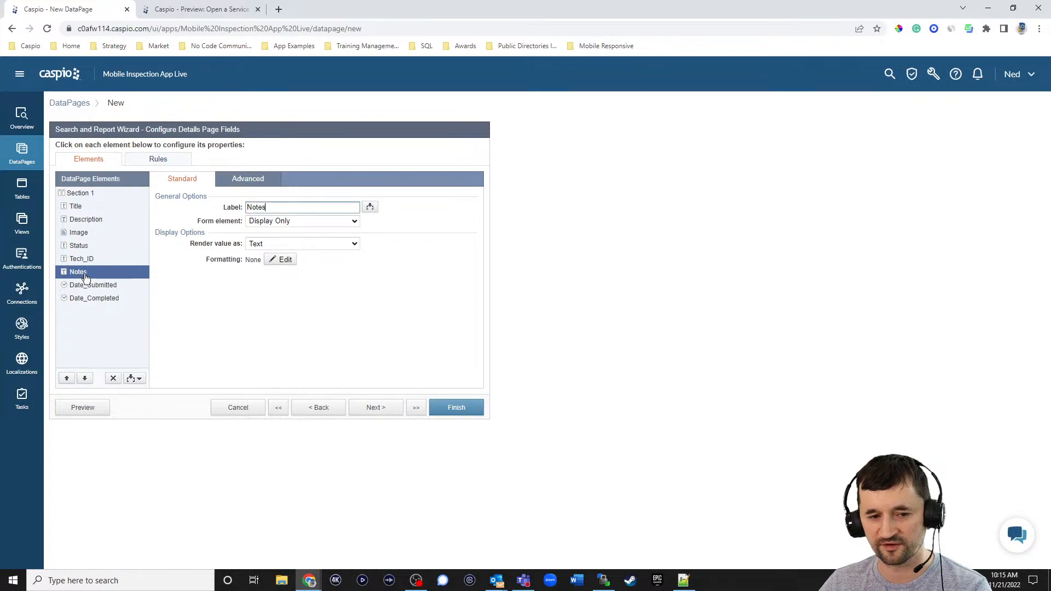
left_click(91, 260)
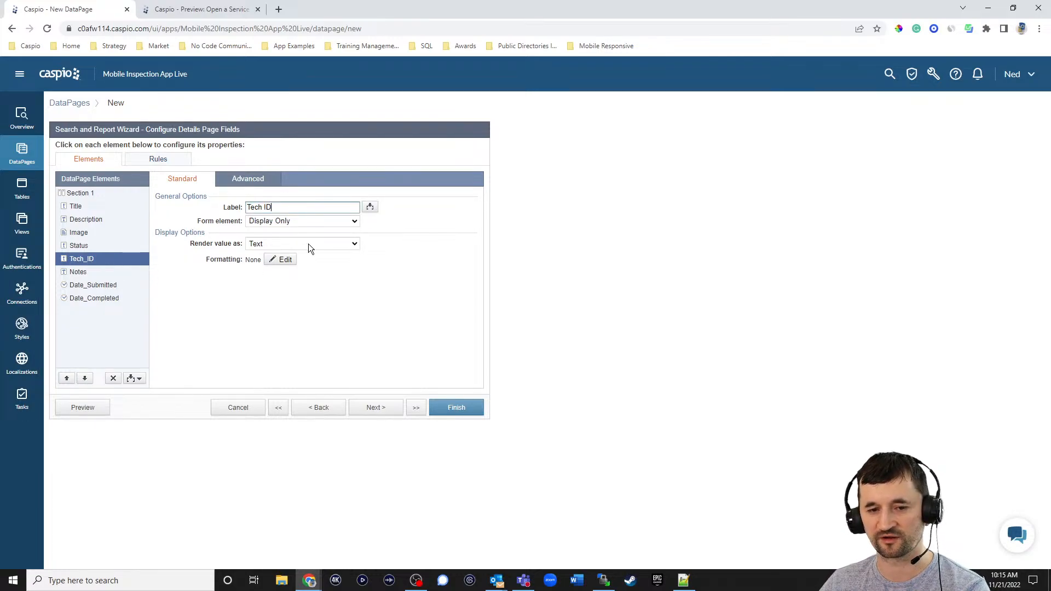
left_click(293, 207)
key("BackSpace")
key("BackSpace")
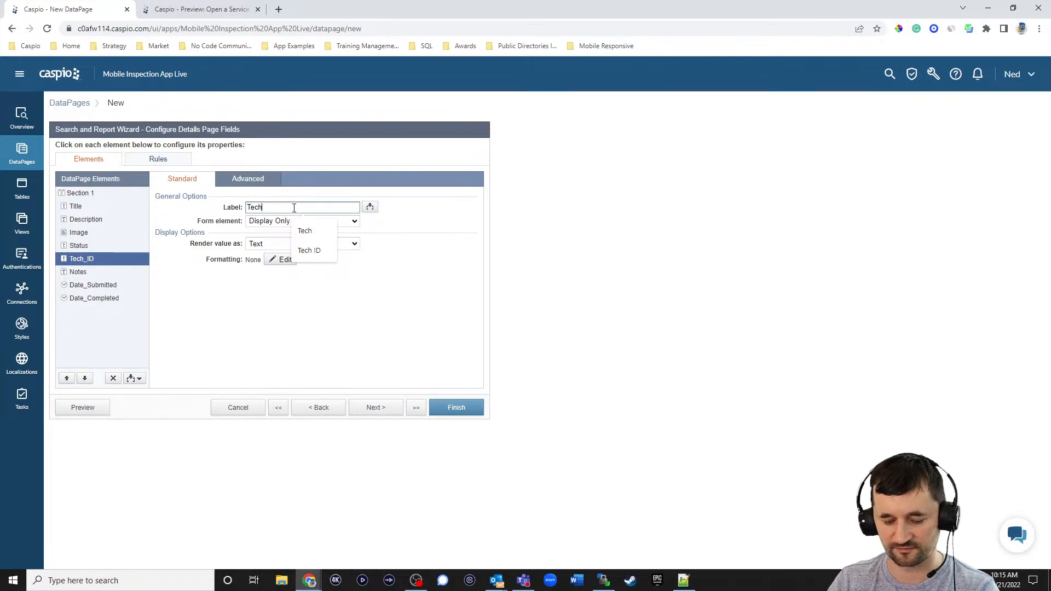
type("nician")
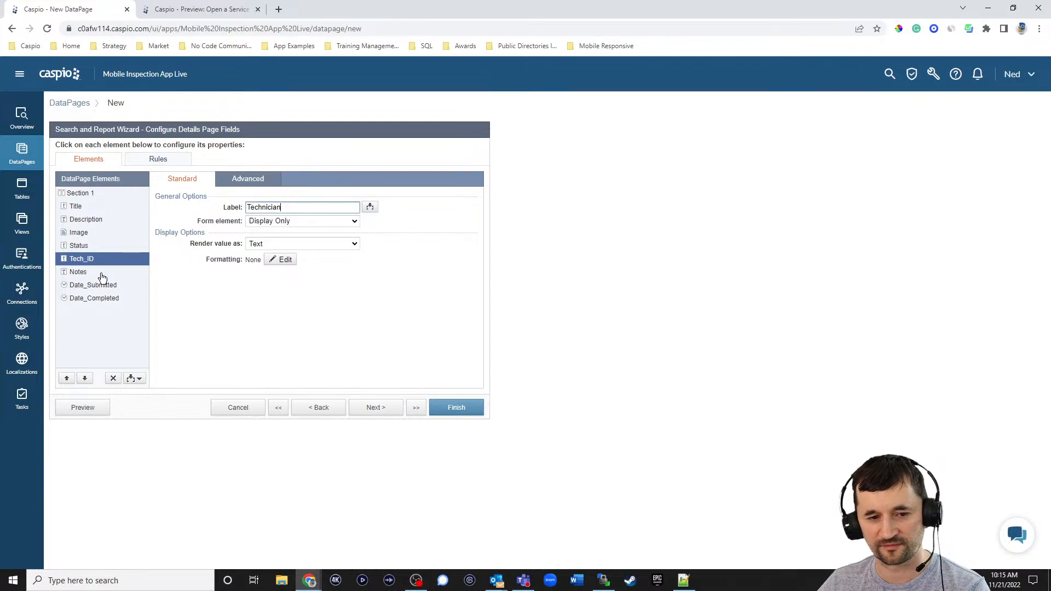
- Move Date_Submitted to the top of the Details page fields
left_click(103, 277)
left_click(101, 287)
left_click(66, 378)
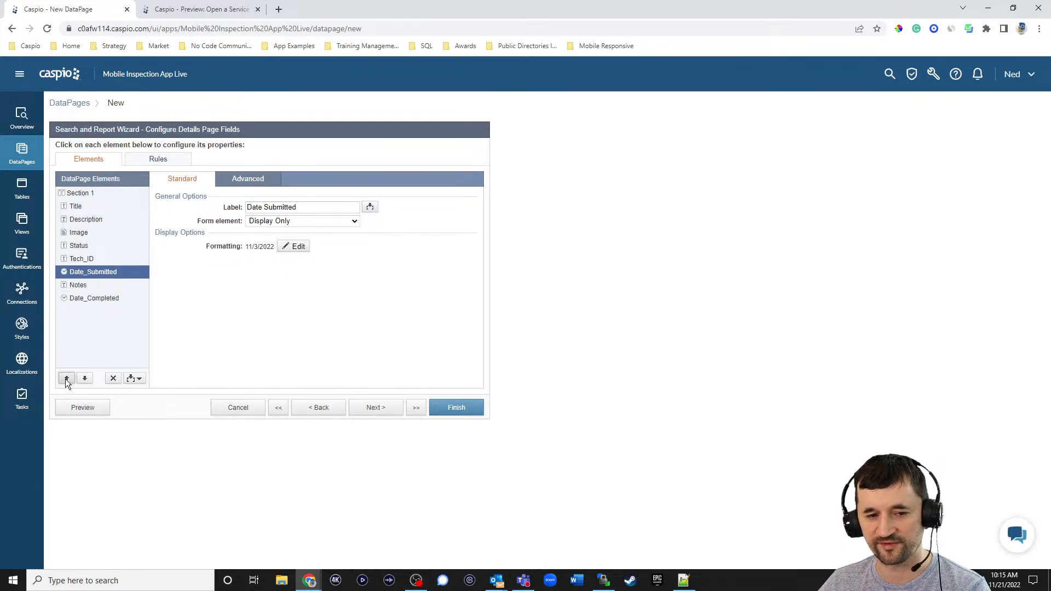
left_click(66, 378)
left_click(66, 378)
left_click(66, 378)
left_click(66, 378)
left_click(66, 378)
left_click(98, 302)
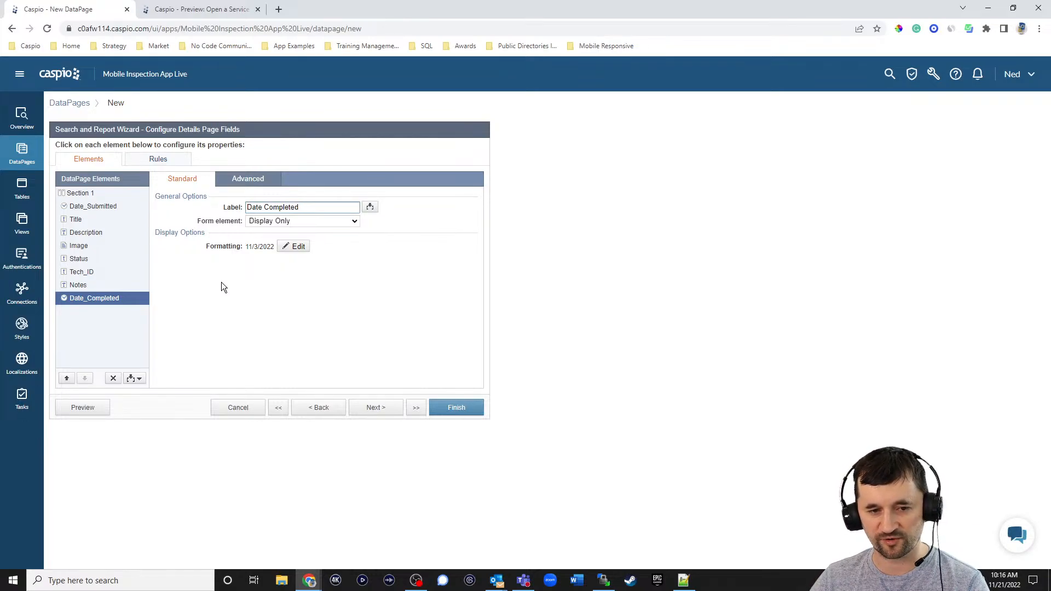
- Display the Image field as an image 500 wide and finish the View My Requests DataPage
left_click(122, 253)
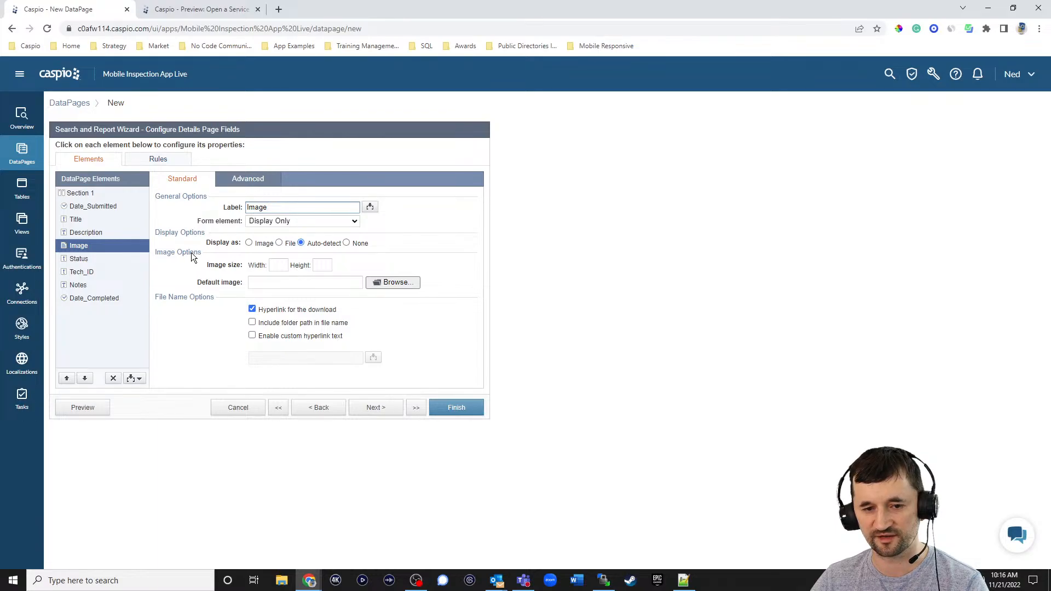
left_click(290, 244)
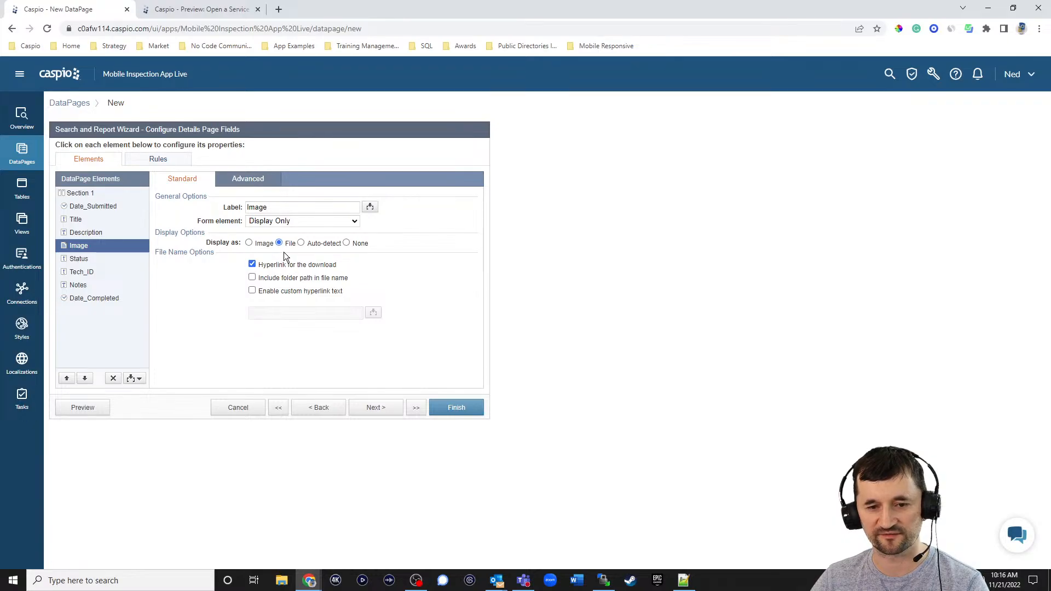
left_click(265, 244)
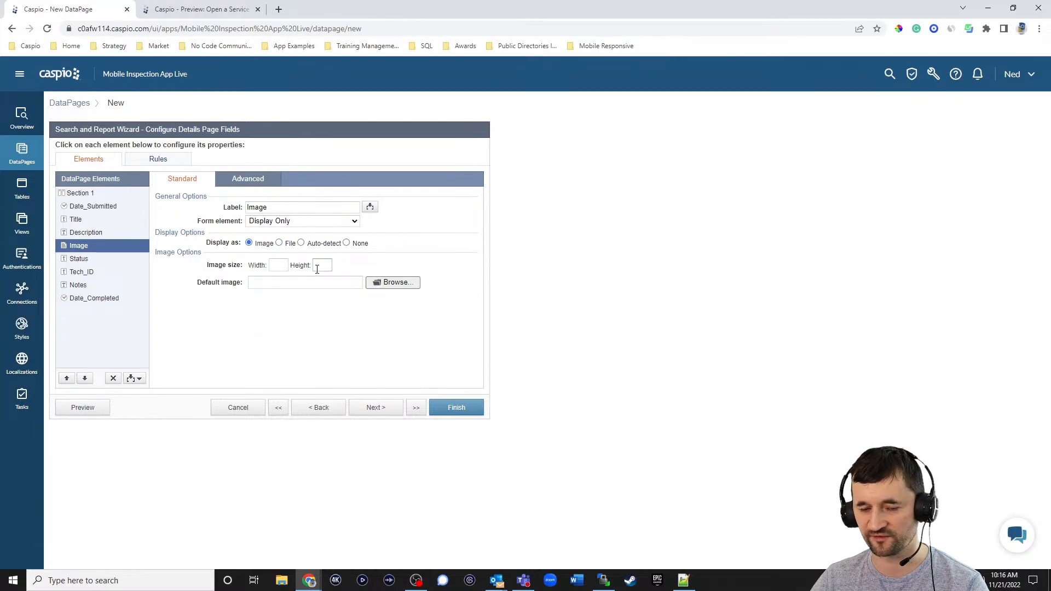
left_click(285, 265)
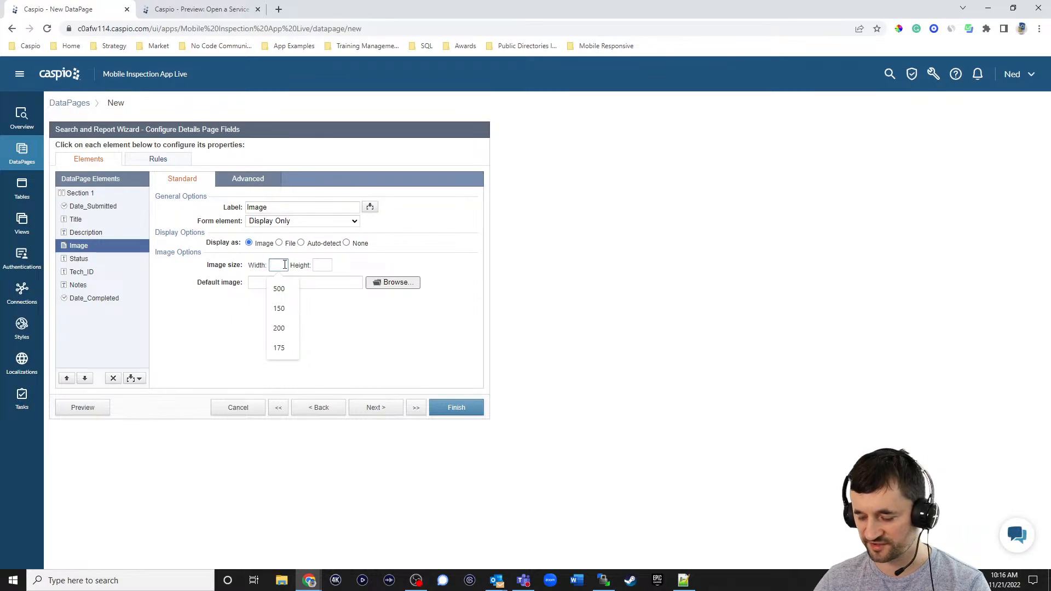
type("500")
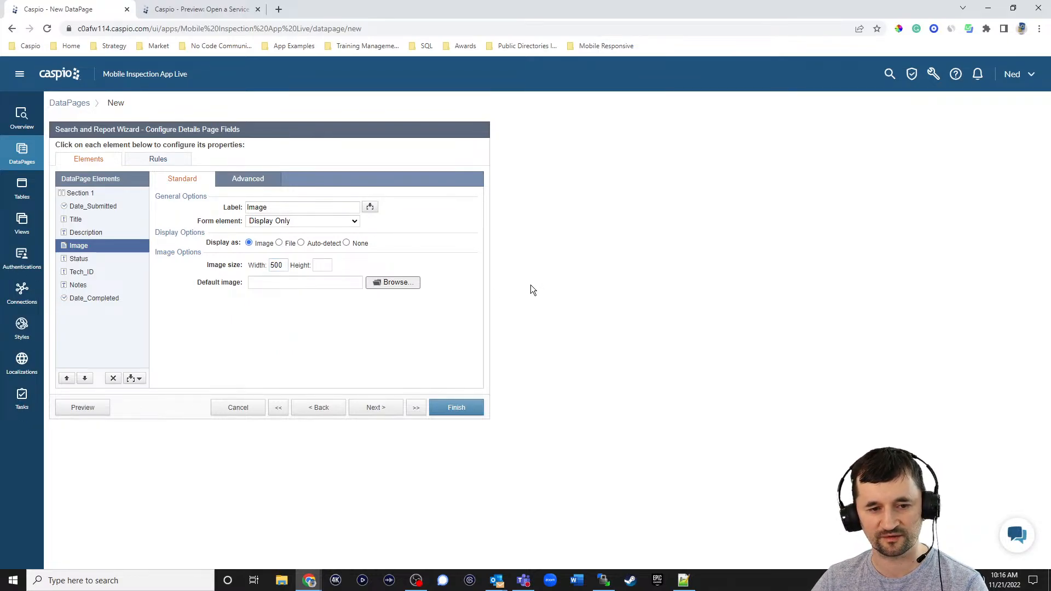
left_click(462, 410)
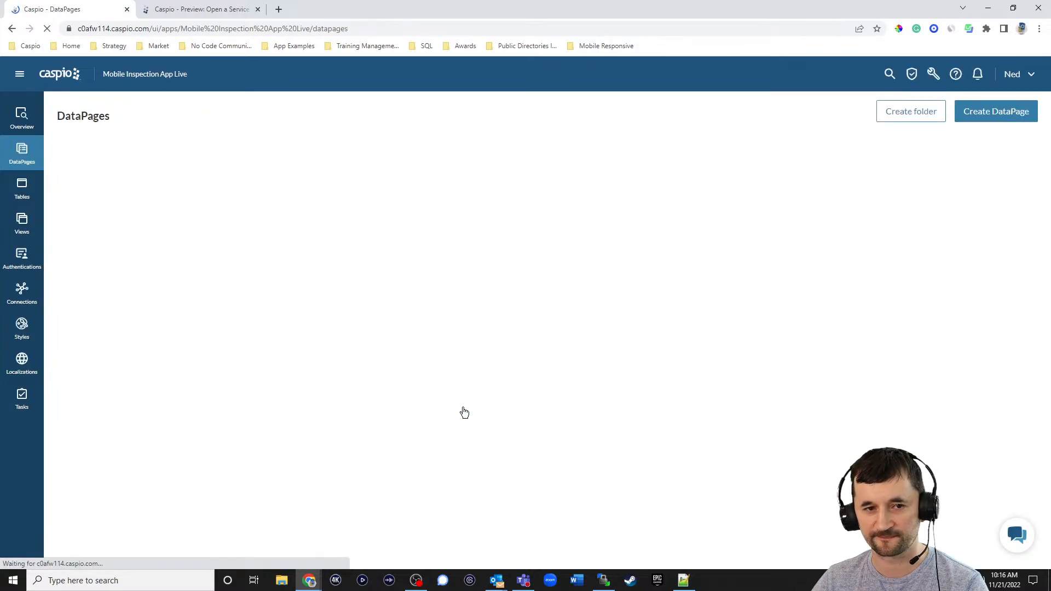
- Preview View My Requests and resize the browser to a phone-like width, then wide again
left_click(176, 226)
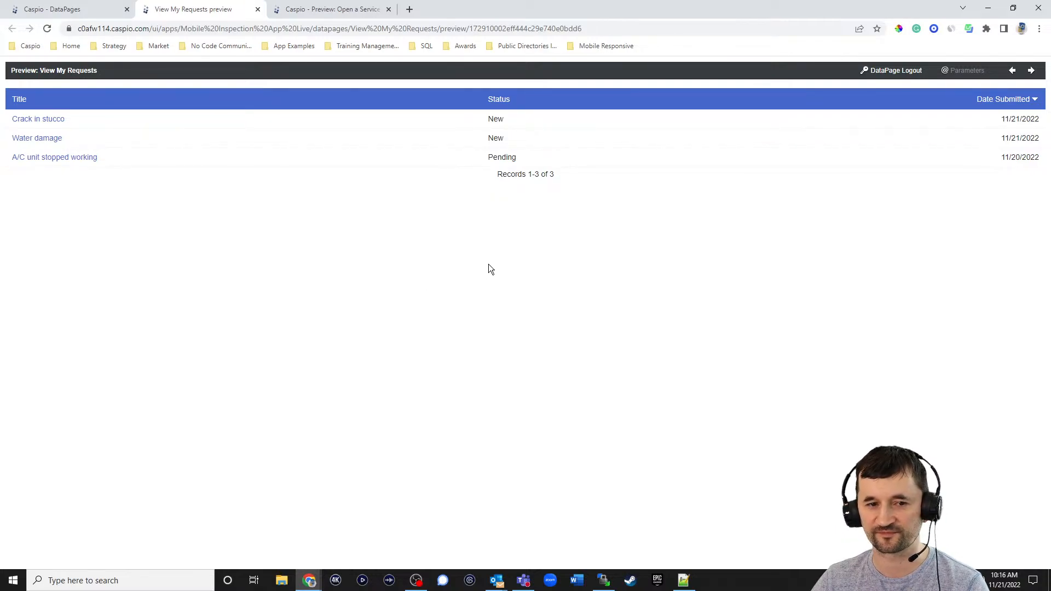
left_click(1013, 10)
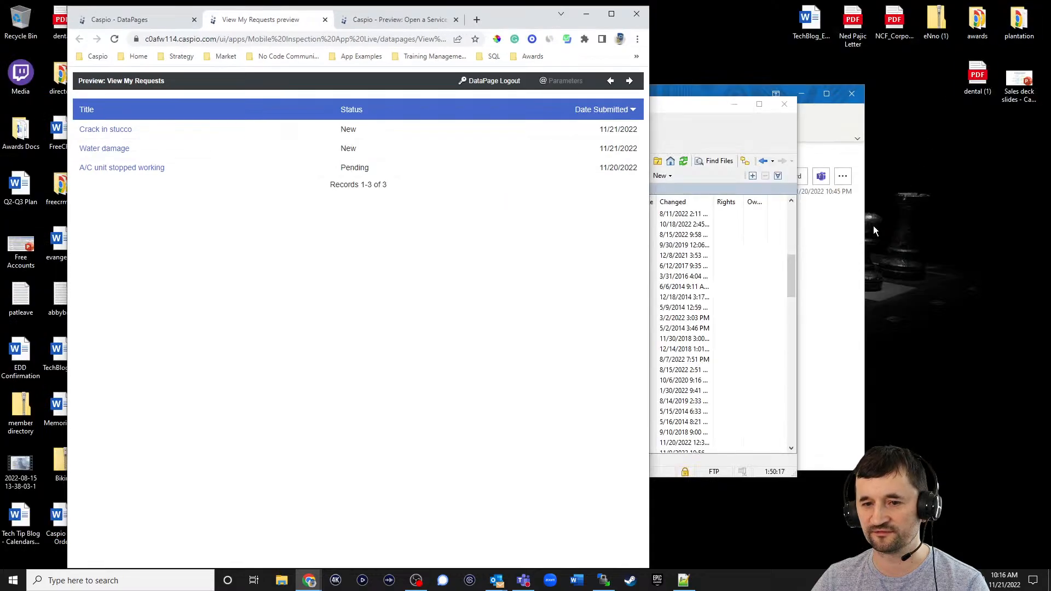
left_click_drag(651, 244, 341, 213)
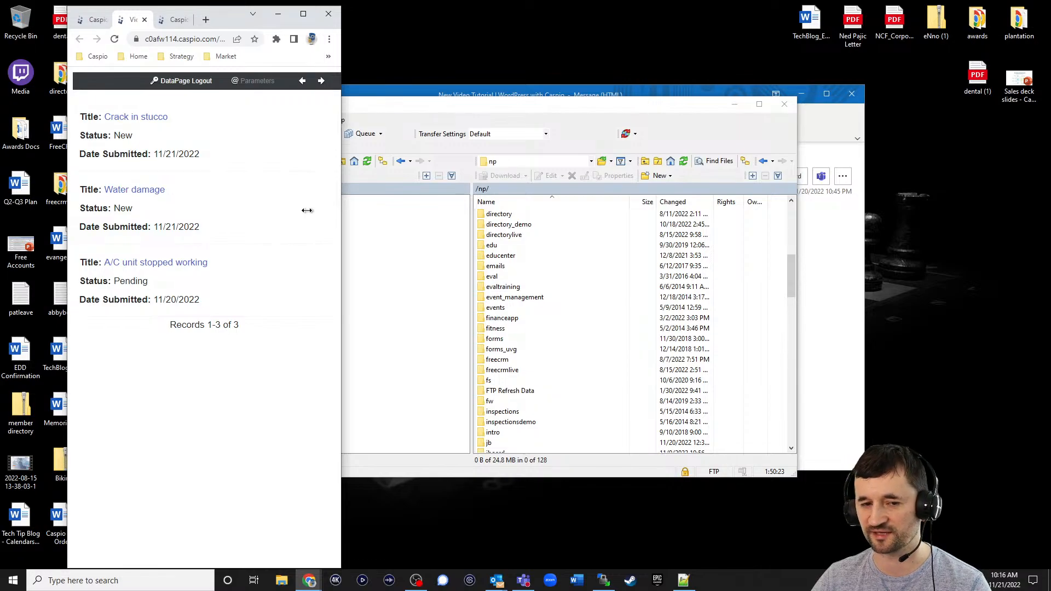
left_click_drag(315, 212, 547, 213)
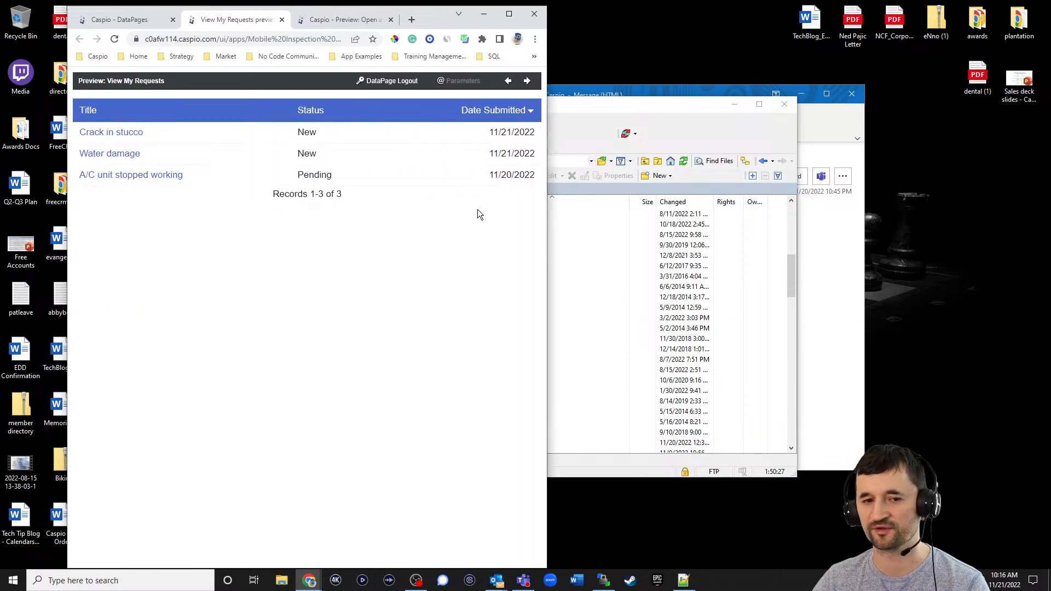
- Check the Crack in stucco details at mobile width, go back, then return maximized to the DataPages list
left_click(134, 134)
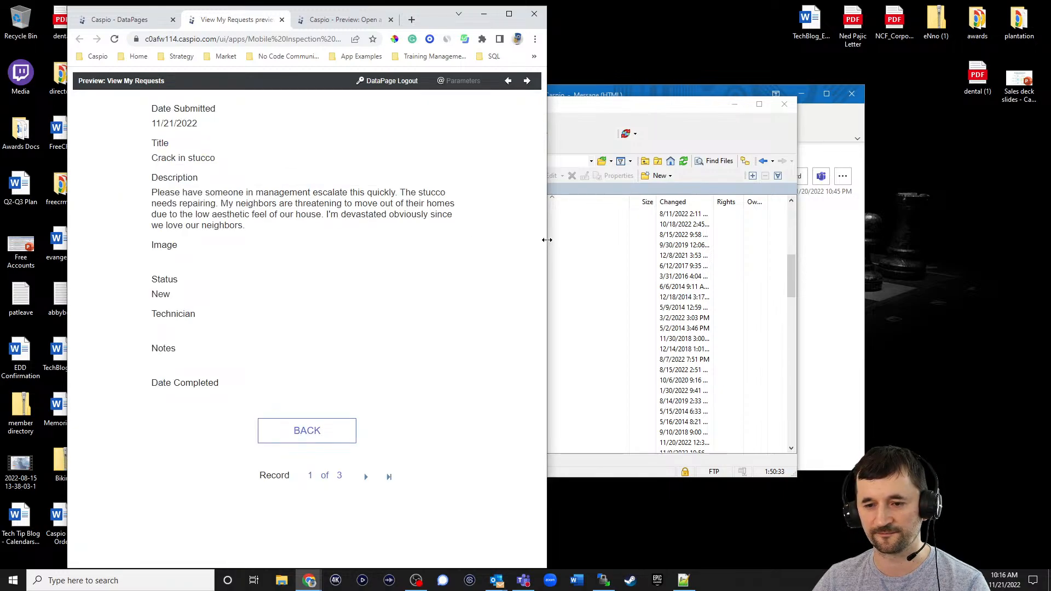
left_click_drag(547, 240, 817, 224)
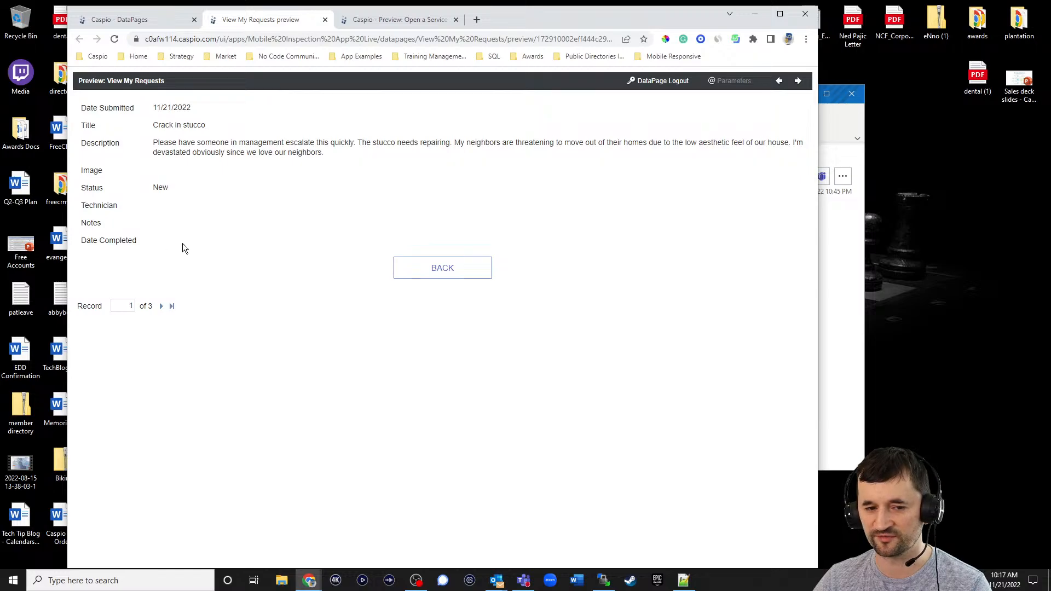
left_click(445, 275)
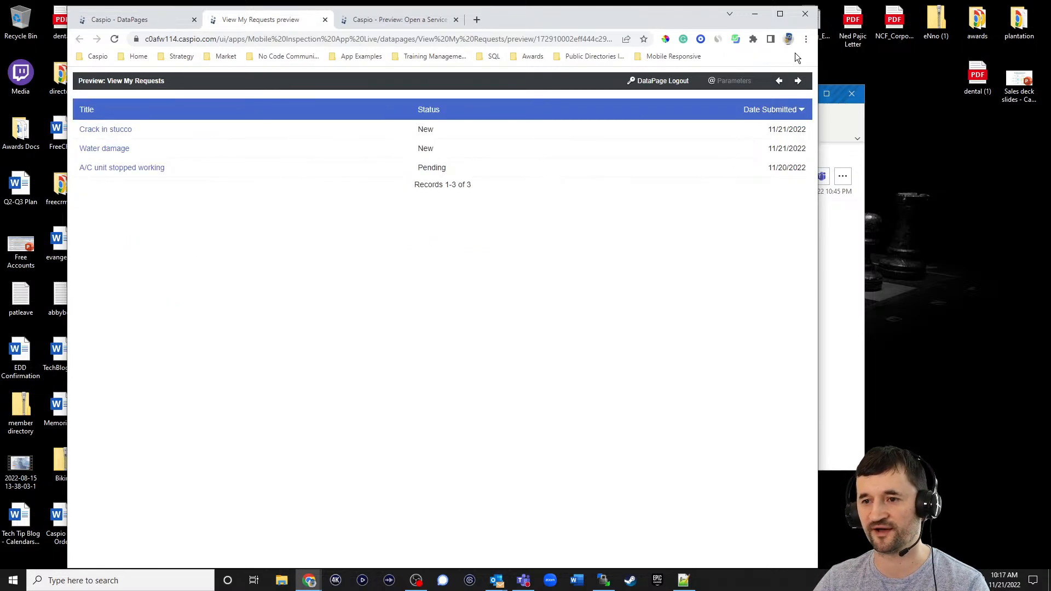
left_click(780, 15)
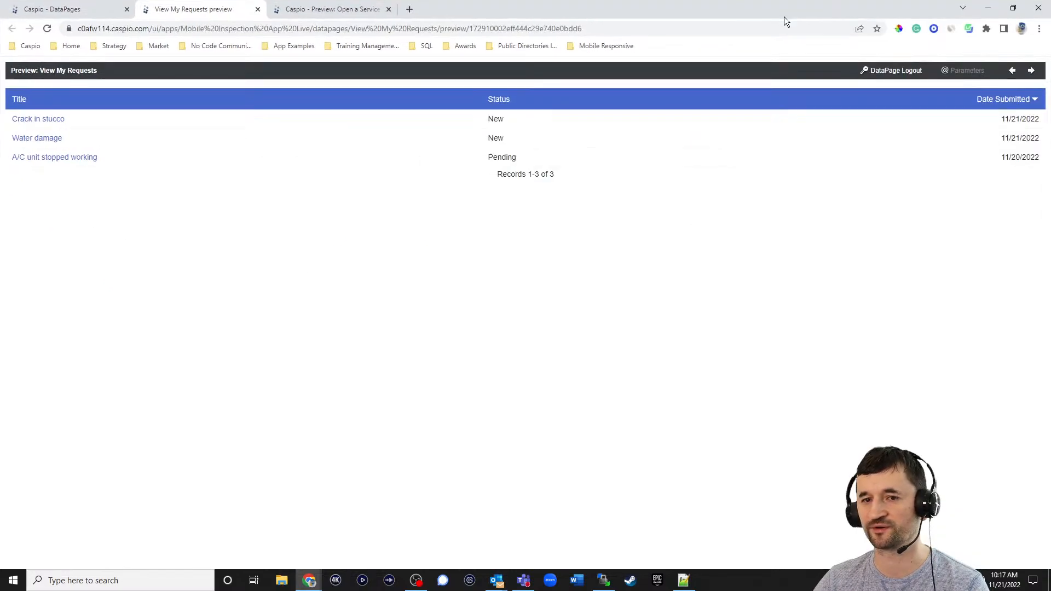
left_click(94, 10)
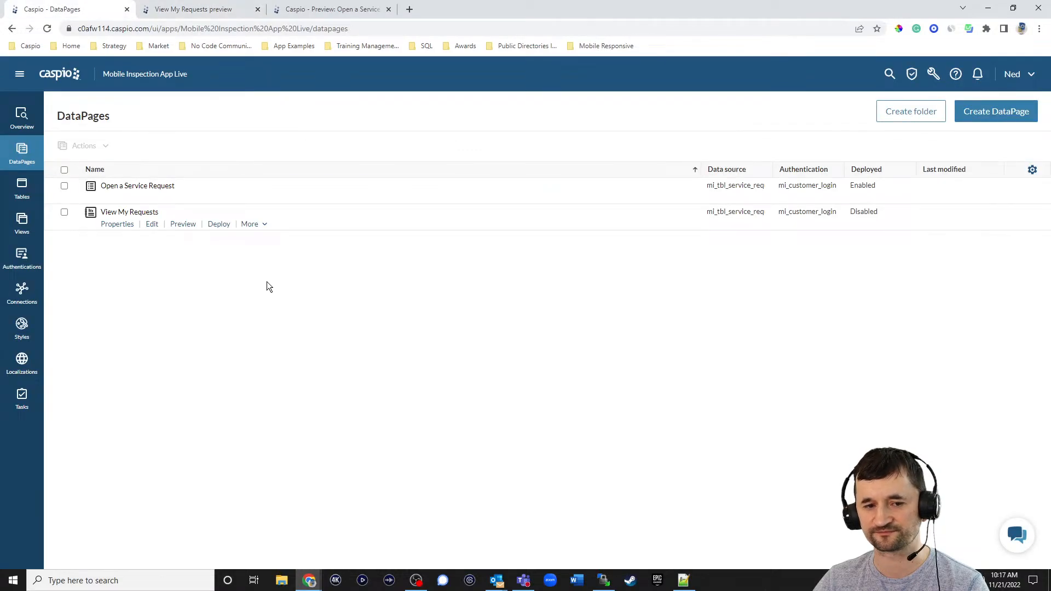
- Create a tabular report DataPage on mi_tbl_service_requests_1 named 'View Service Requests'
left_click(983, 113)
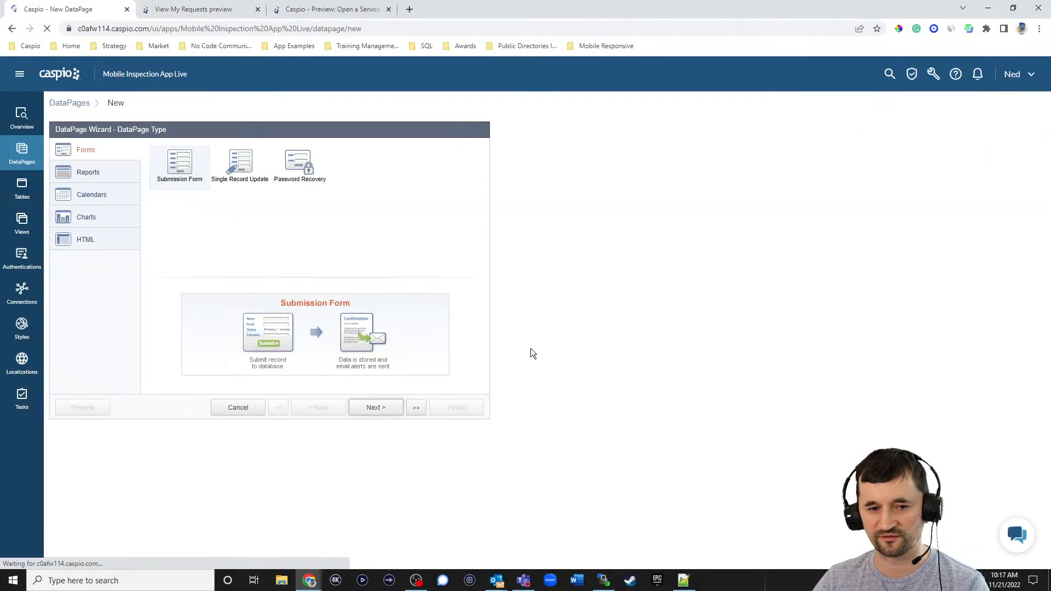
left_click(93, 174)
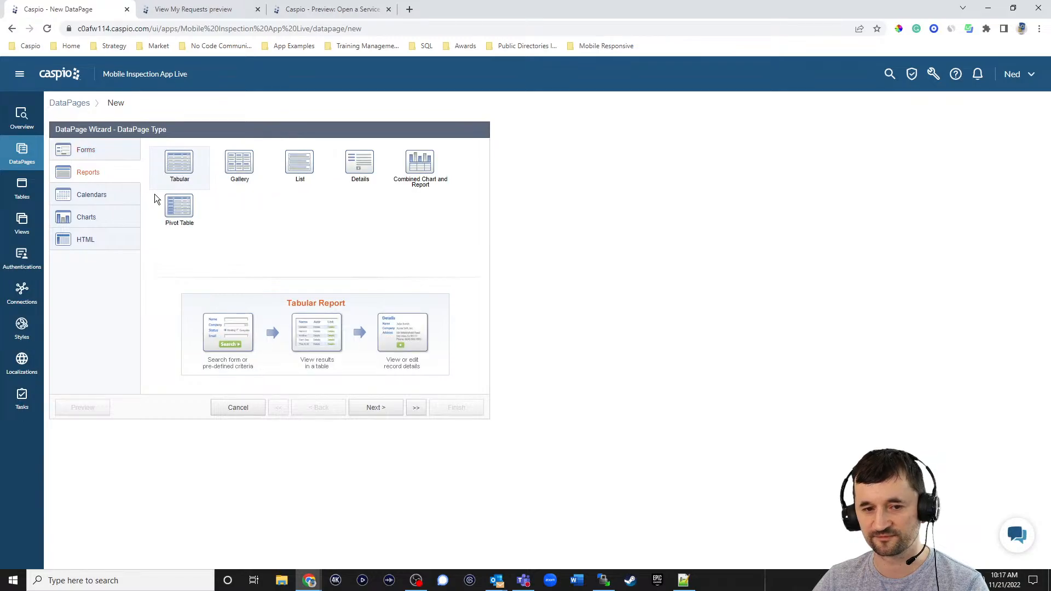
left_click(378, 408)
left_click(147, 180)
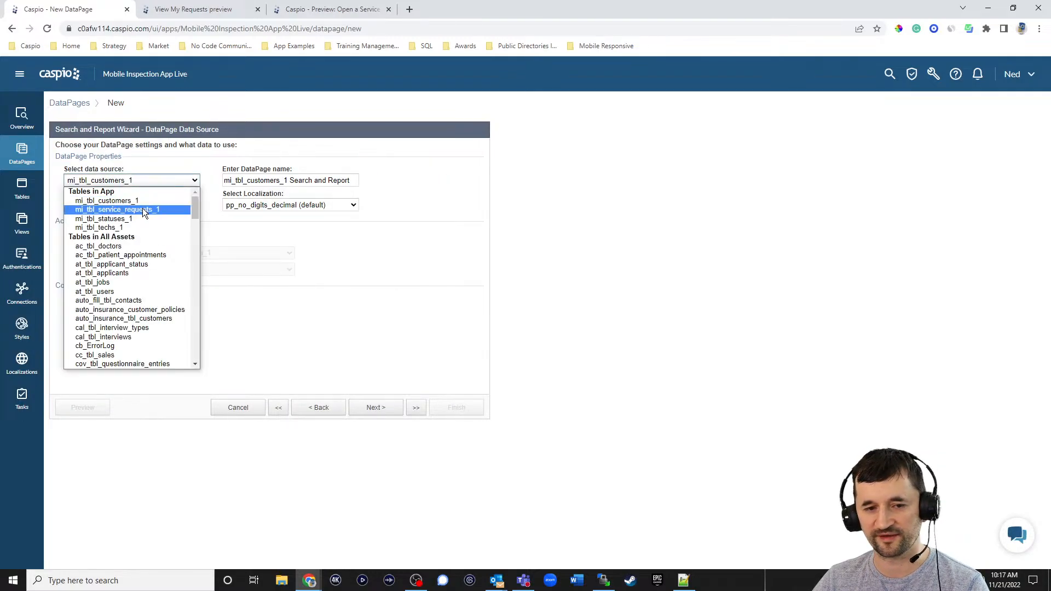
left_click(142, 208)
triple_click(289, 182)
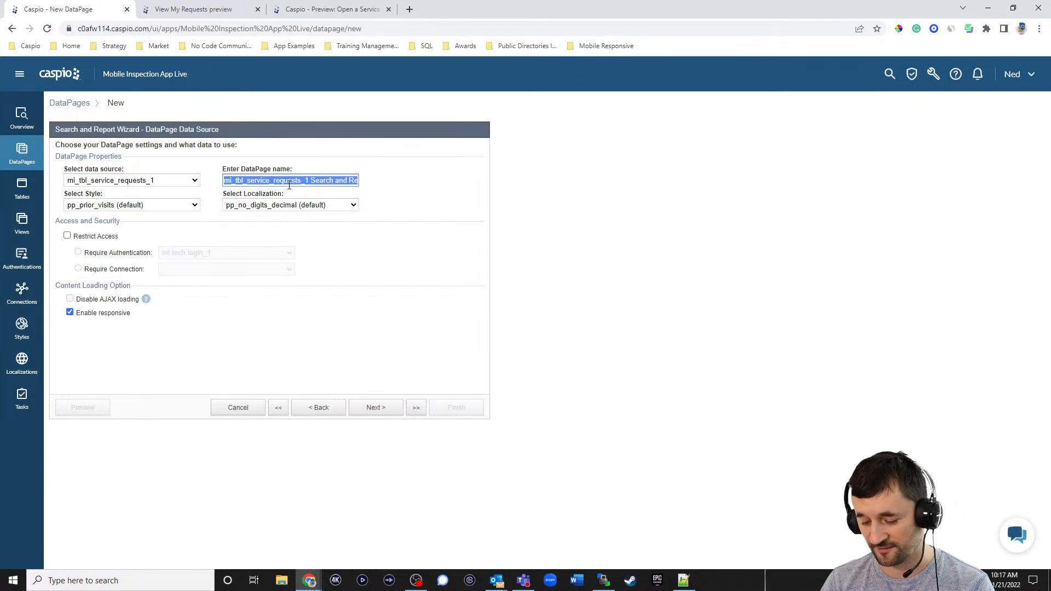
type("View ")
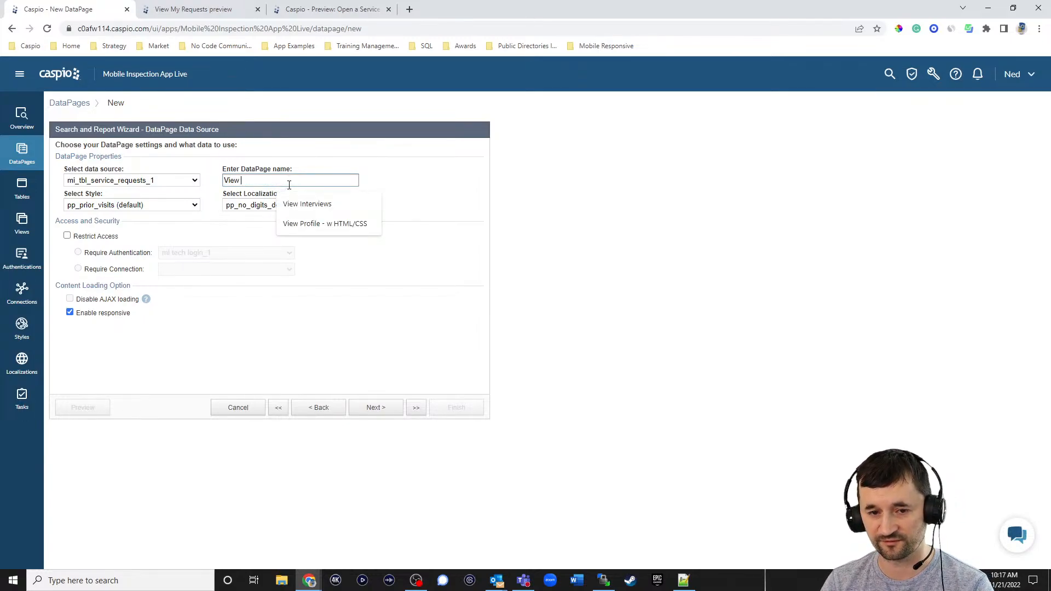
type("Service Re")
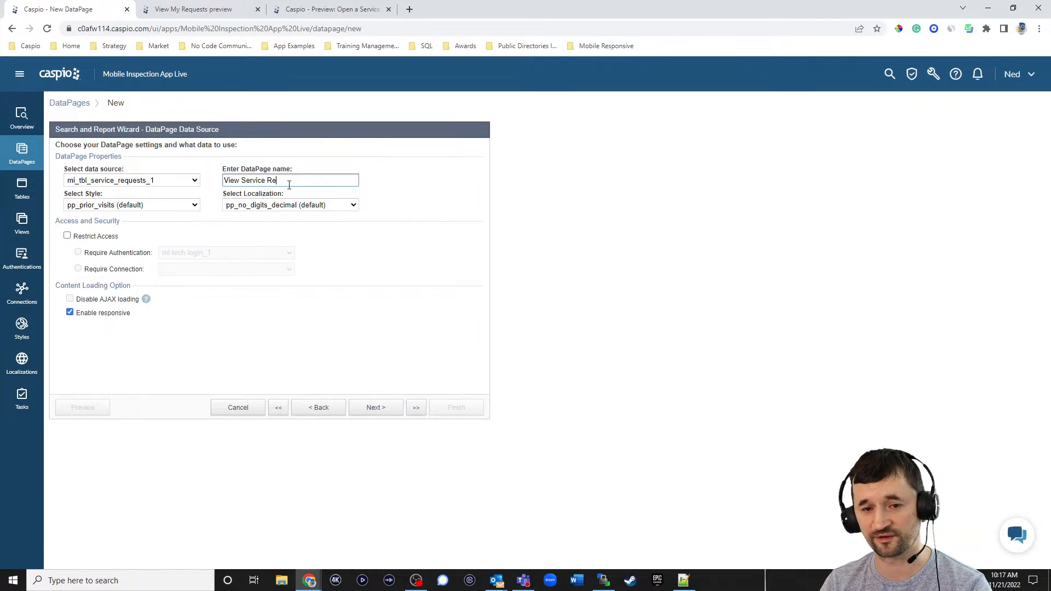
type("quests")
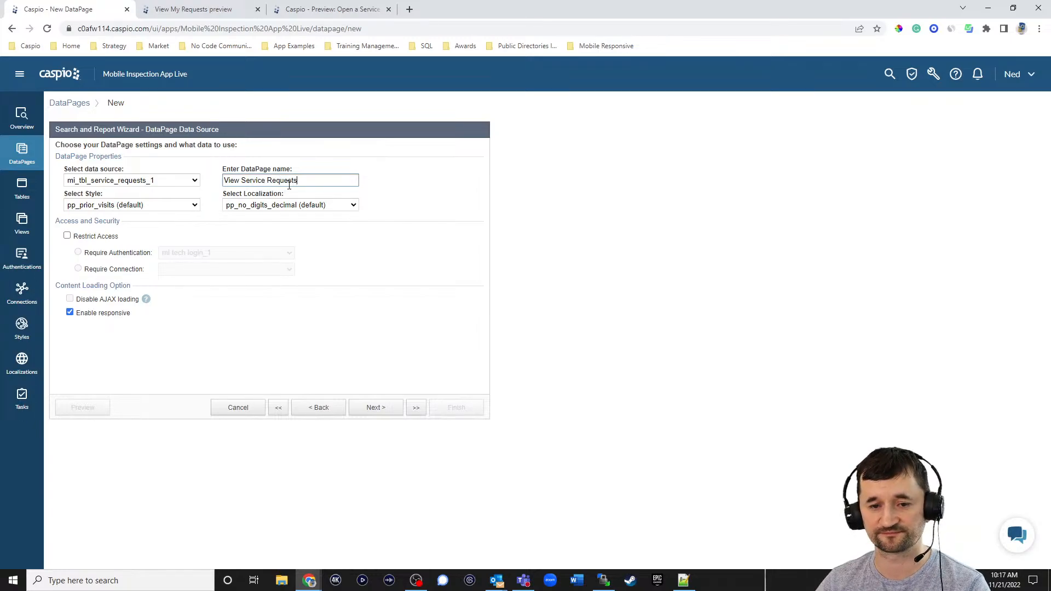
- Choose Blue style and English localization, and restrict access to logged-in technicians
left_click(101, 206)
scroll(112, 236, "up", 10)
left_click(109, 221)
left_click(263, 205)
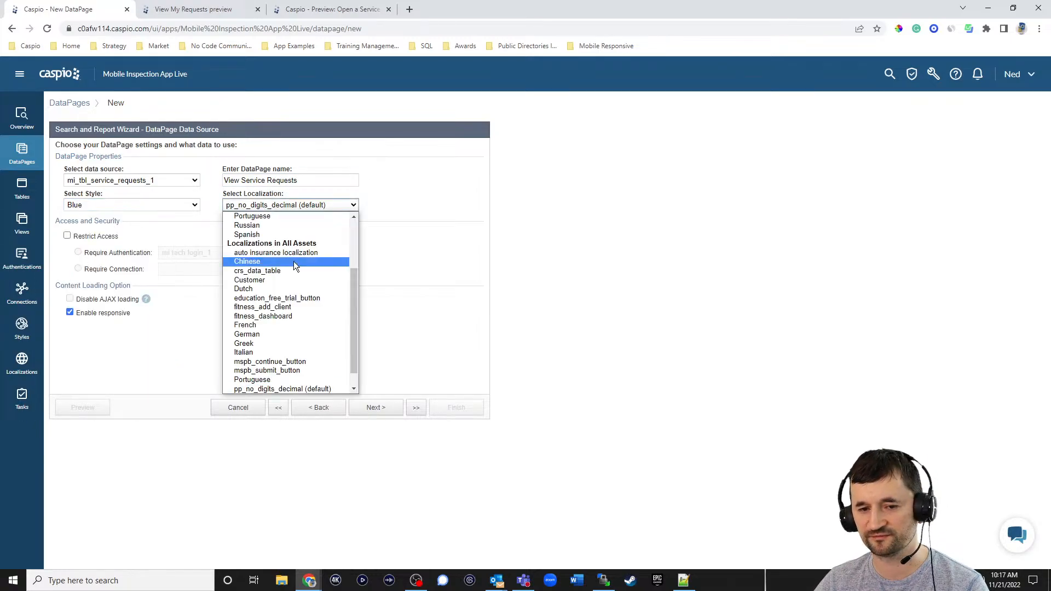
scroll(293, 261, "up", 5)
left_click(247, 243)
left_click(66, 235)
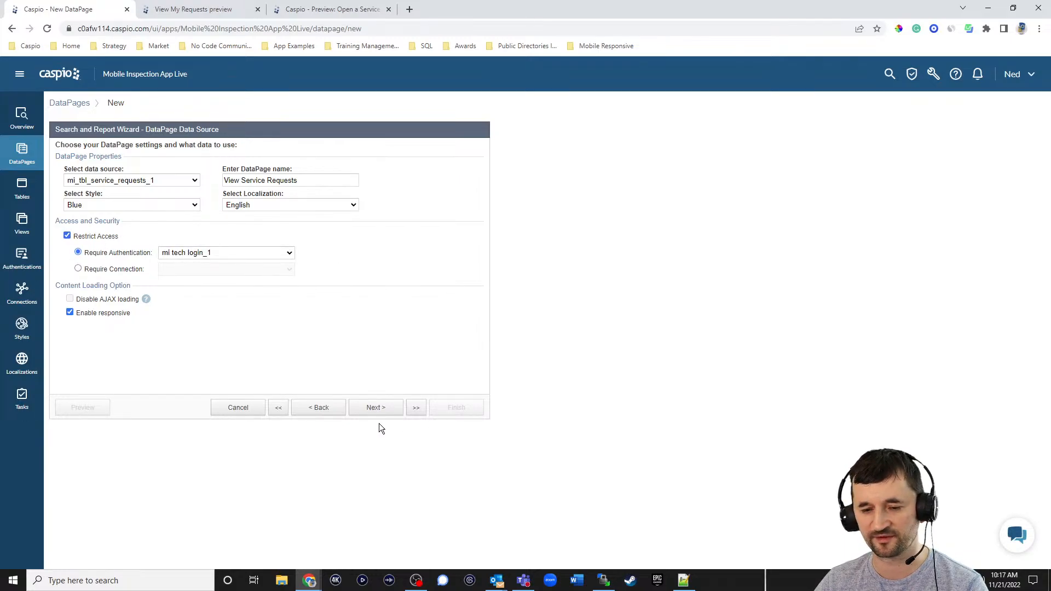
left_click(376, 410)
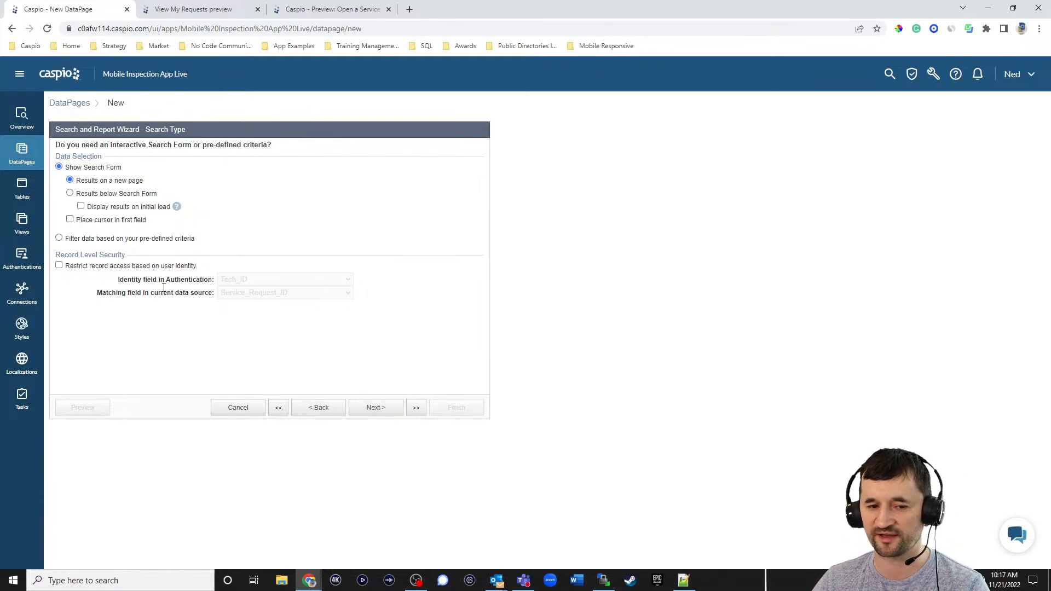
- Filter the report by pre-defined criteria instead of a search form
left_click(95, 239)
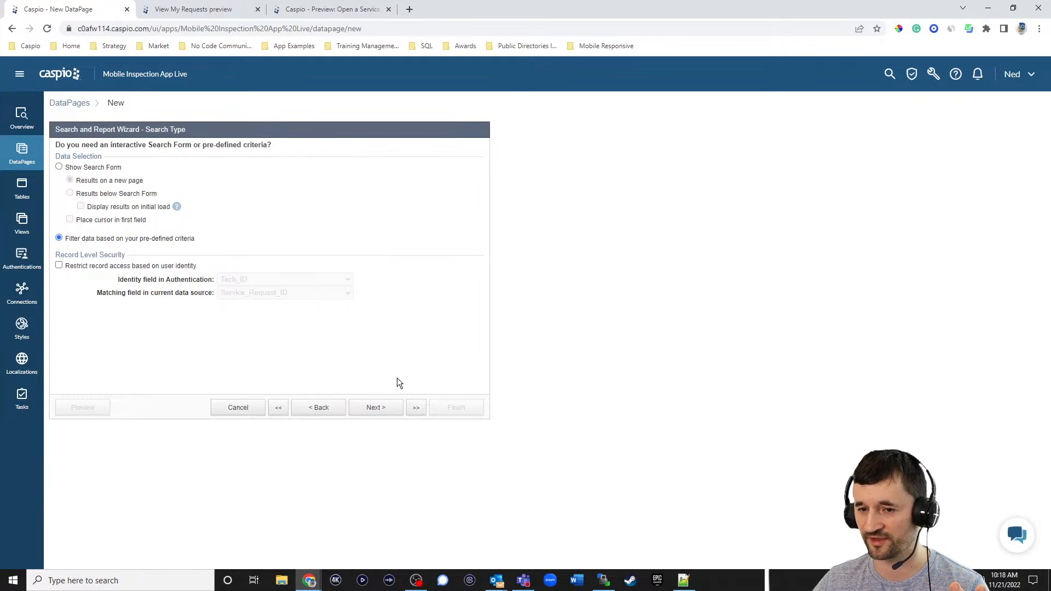
left_click(382, 409)
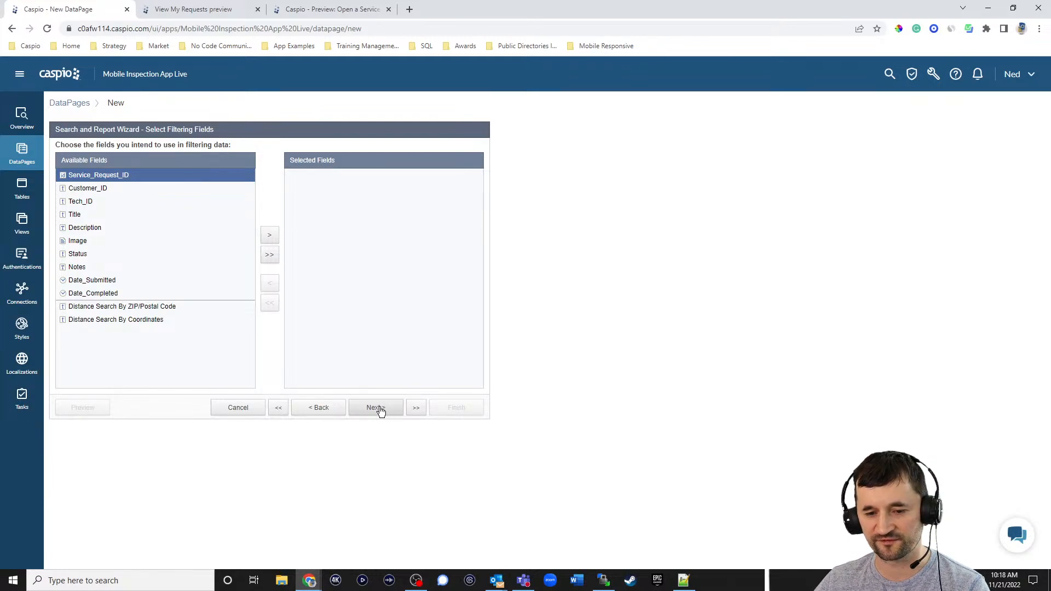
- Go back and add Status as the only filtering field, then proceed to its criteria
left_click(380, 410)
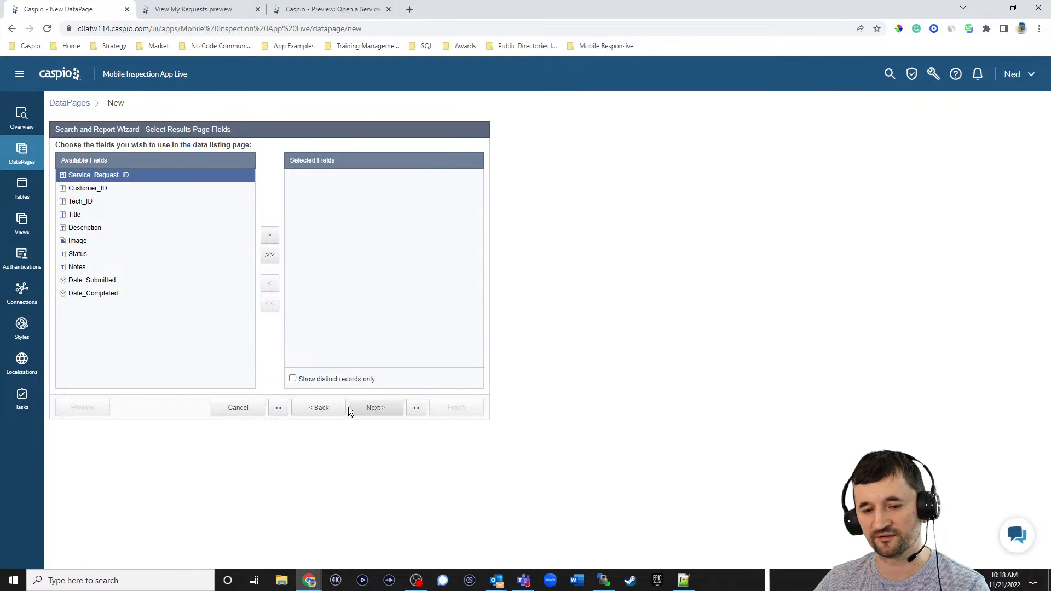
left_click(333, 409)
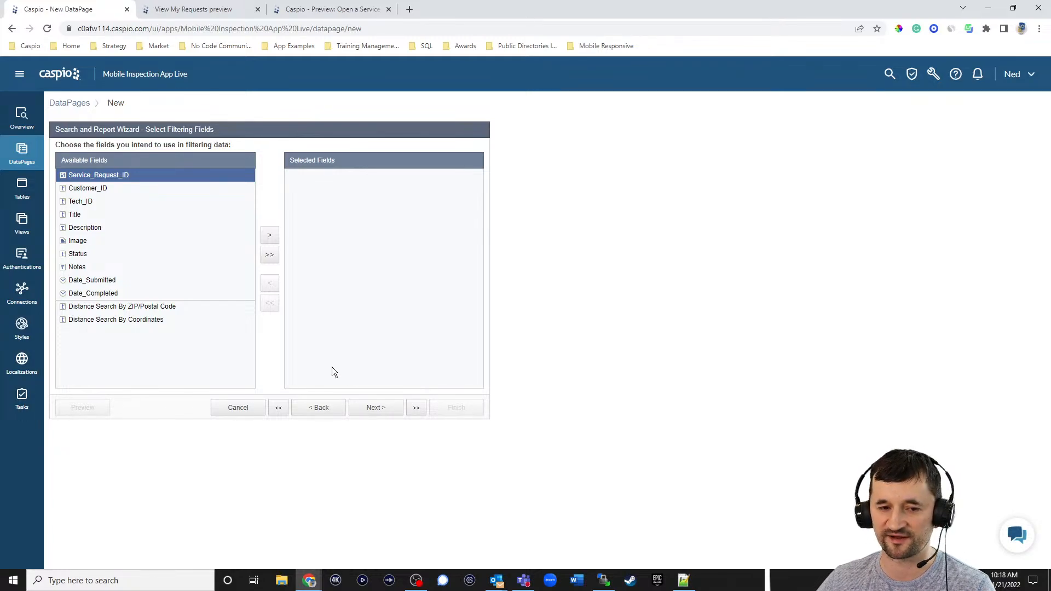
left_click(87, 253)
left_click(269, 235)
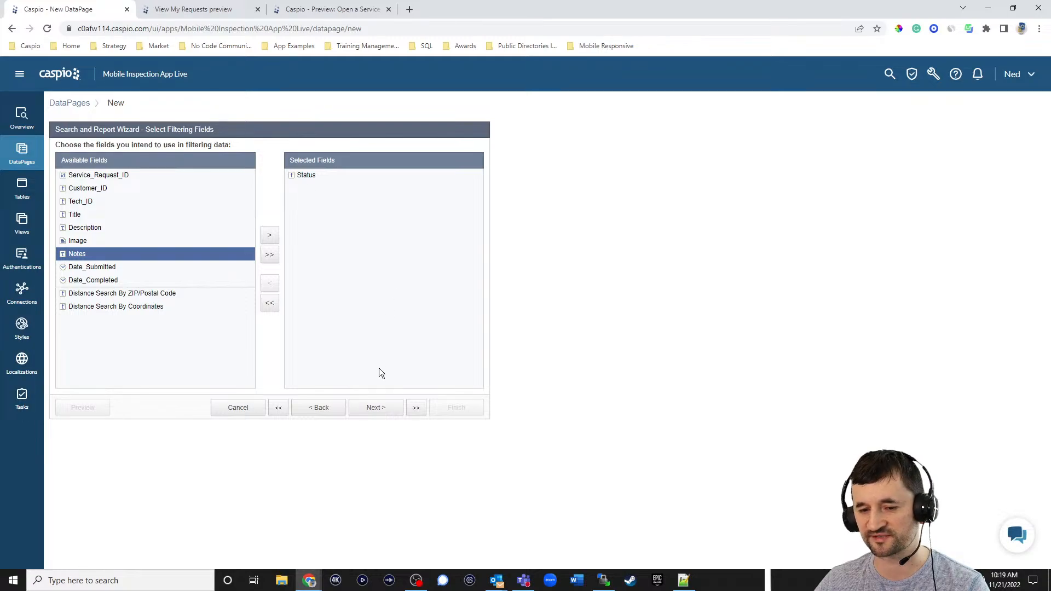
left_click(375, 408)
left_click(276, 220)
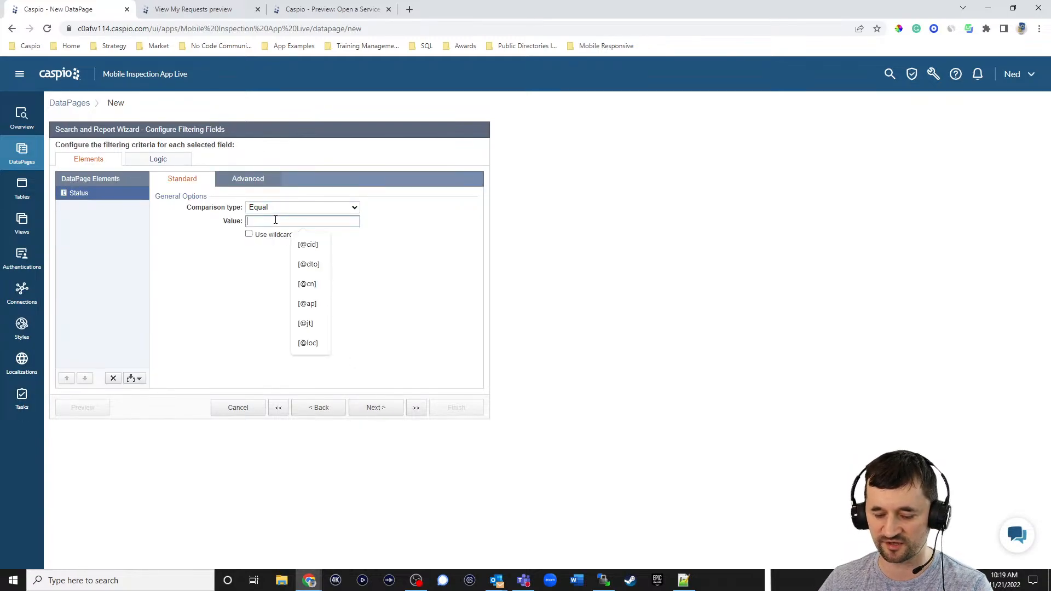
- Set the Status filter value to New and add a second criterion with value Pending
type("New")
left_click(378, 254)
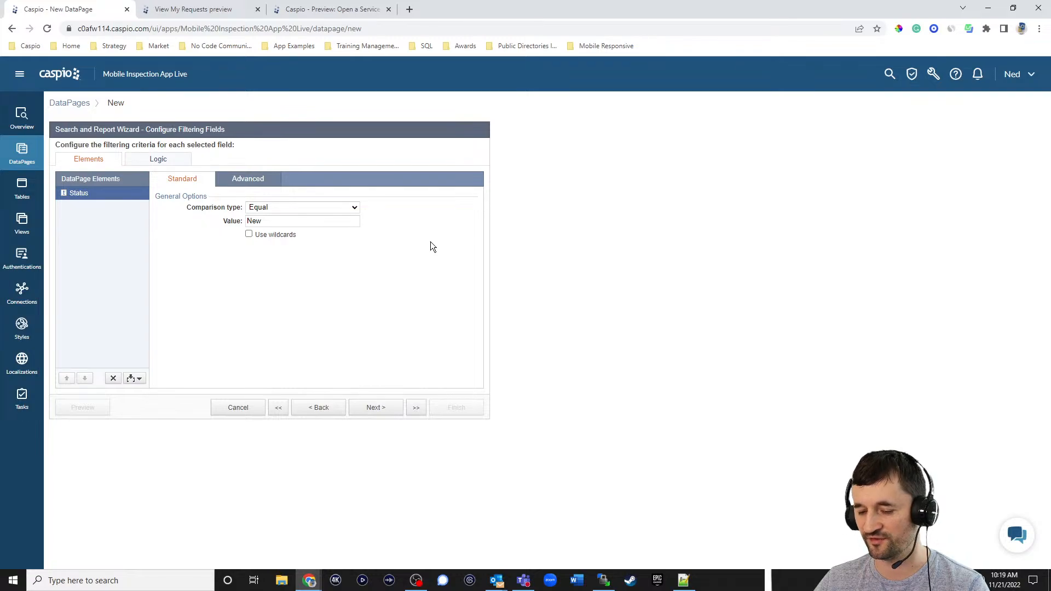
left_click(133, 376)
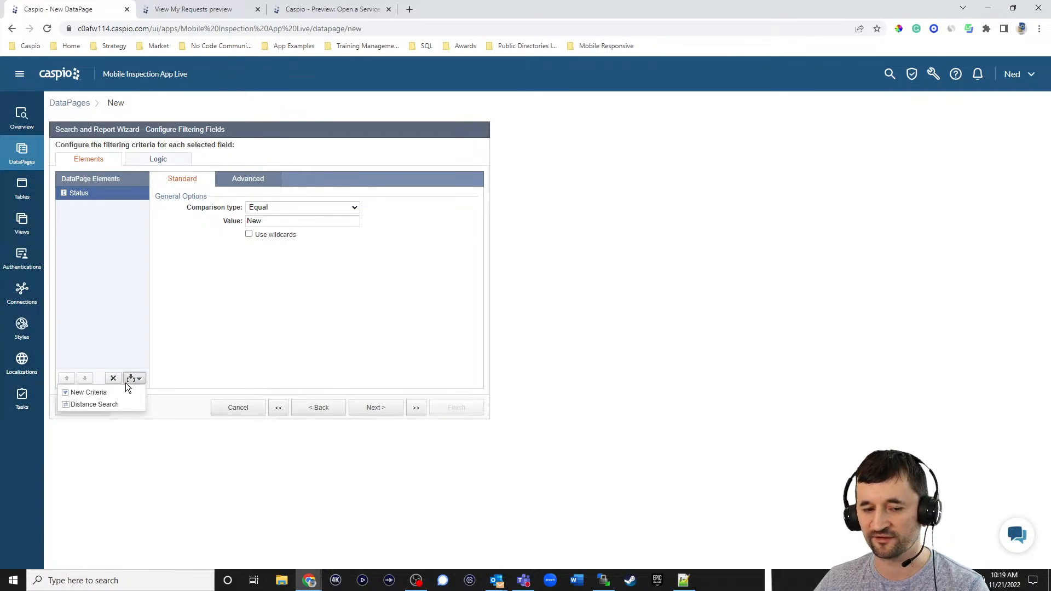
left_click(123, 387)
left_click(102, 207)
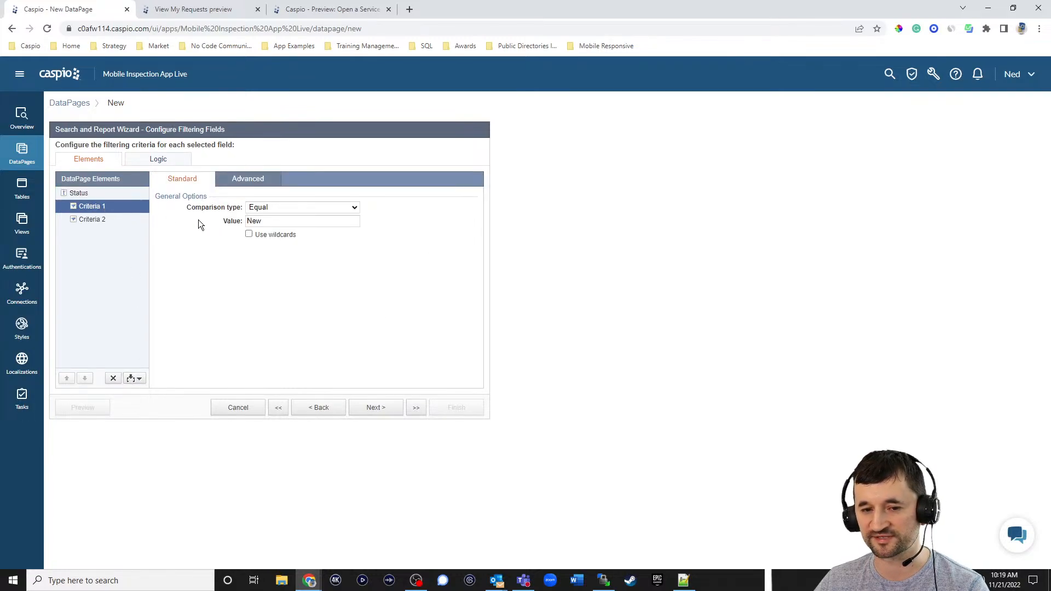
left_click(139, 221)
left_click(278, 220)
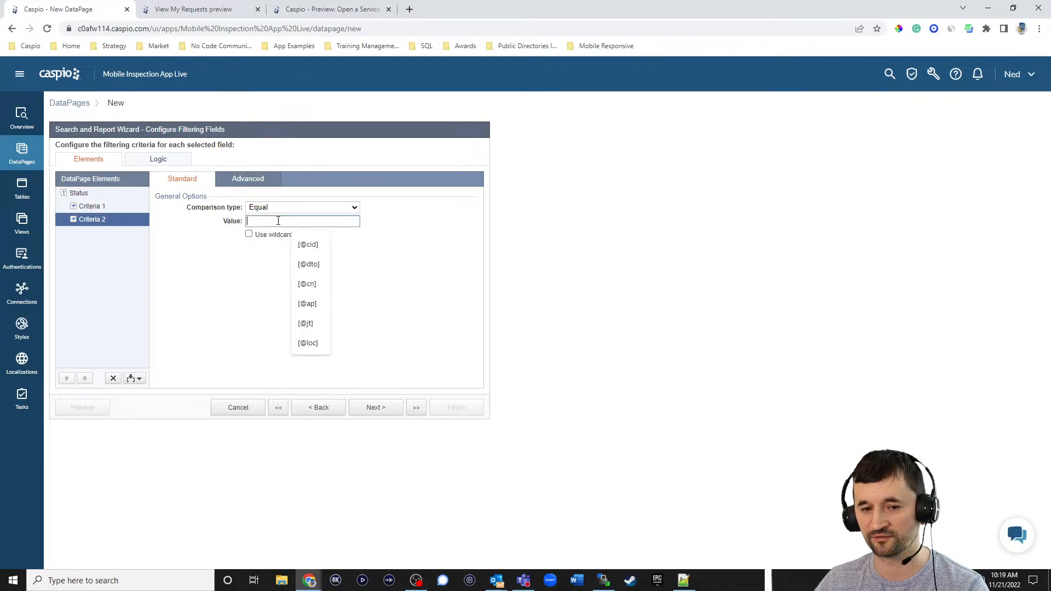
type("Pending")
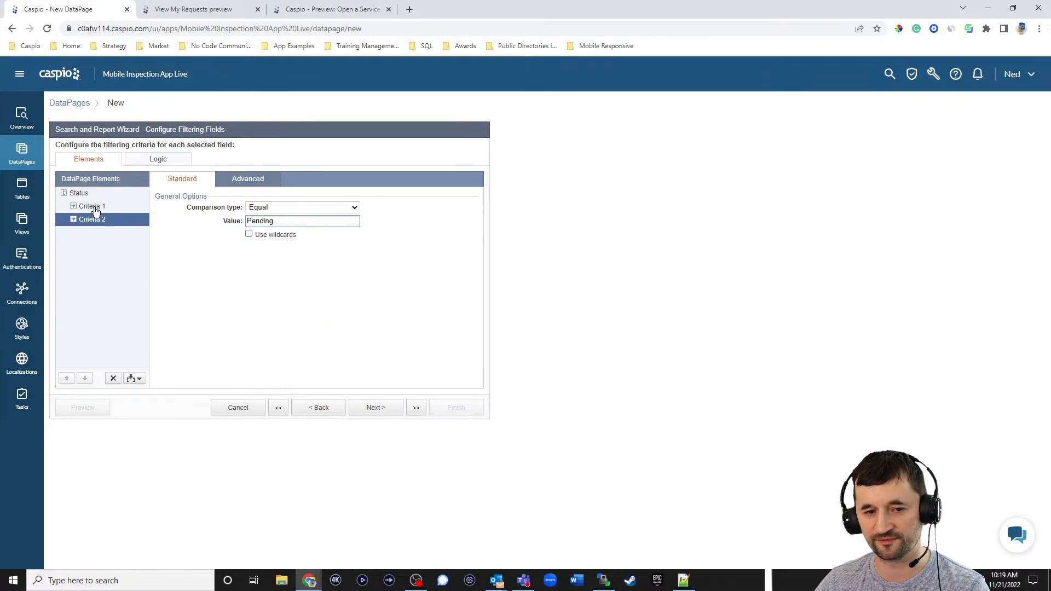
- Delete the extra Status criteria, leaving Equal to New, and continue to results fields
left_click(79, 194)
left_click(278, 193)
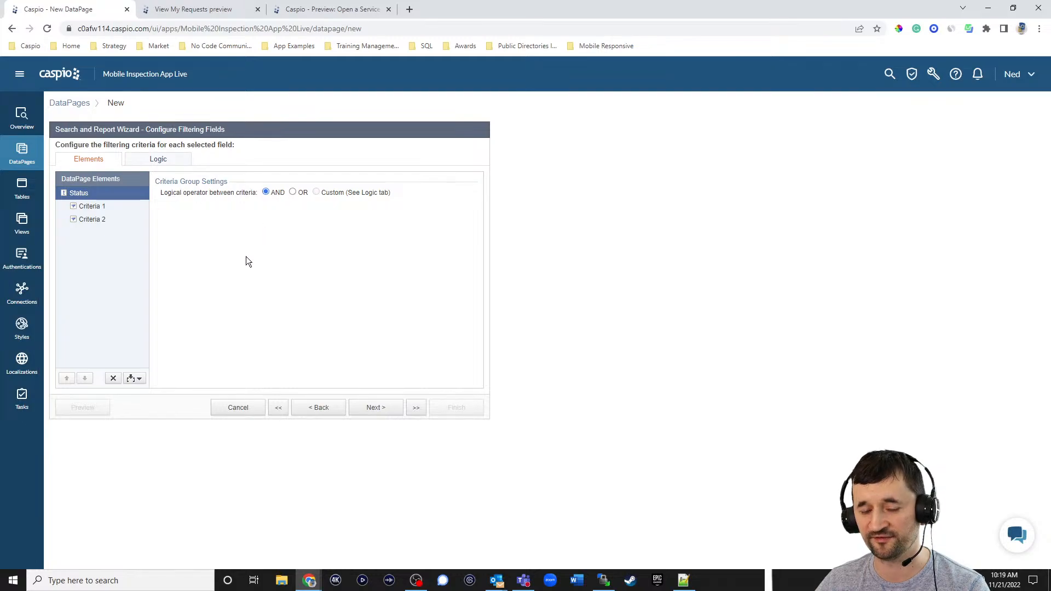
left_click(92, 208)
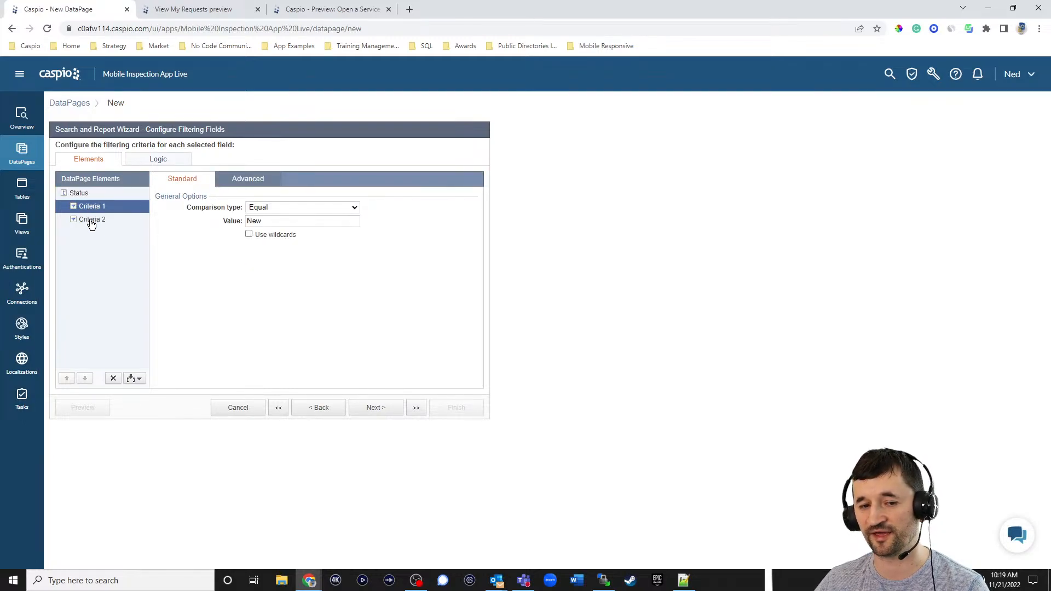
left_click(90, 219)
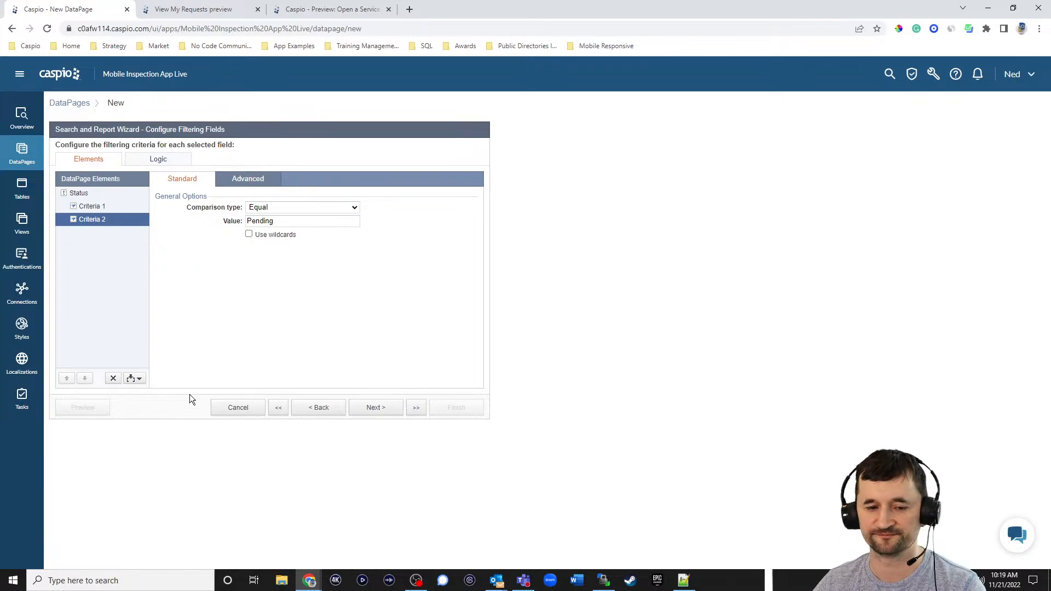
left_click(113, 378)
left_click(626, 284)
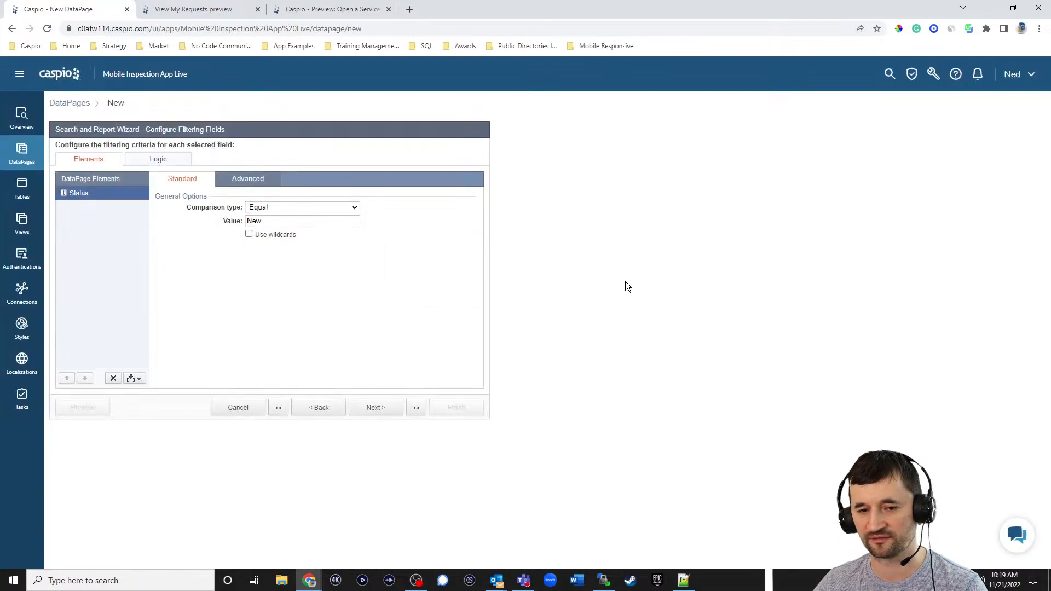
left_click(391, 408)
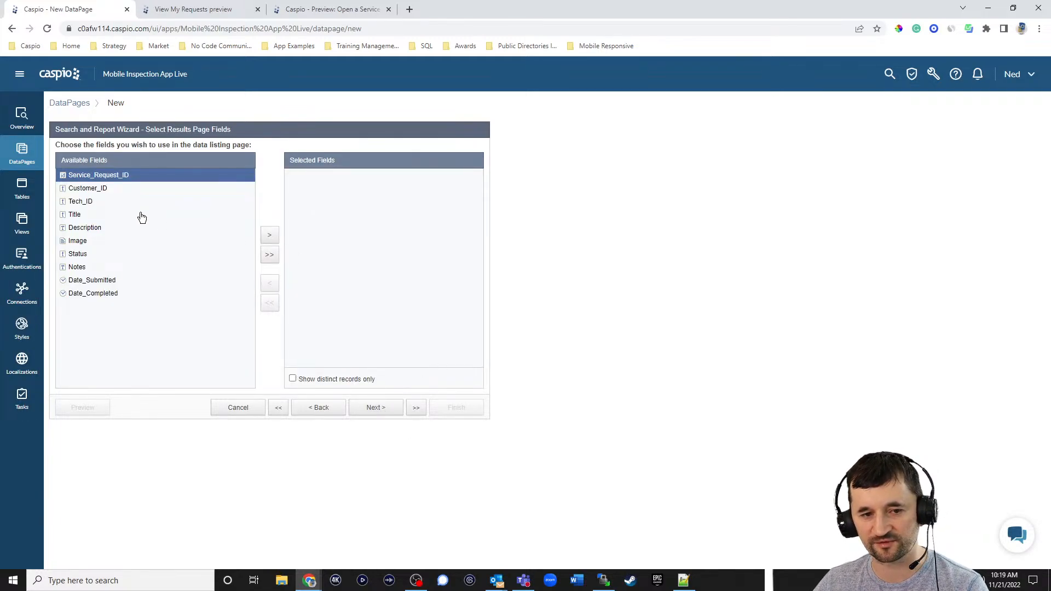
- Add Date_Submitted, Customer_ID and Title to the results page fields
left_click(107, 280)
left_click(269, 236)
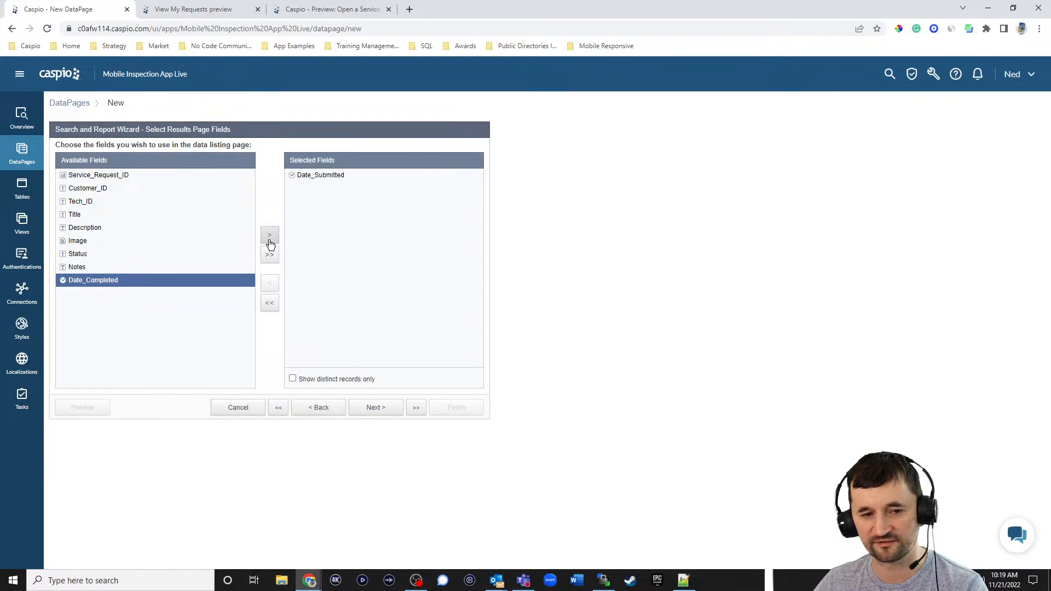
left_click(101, 190)
left_click(269, 235)
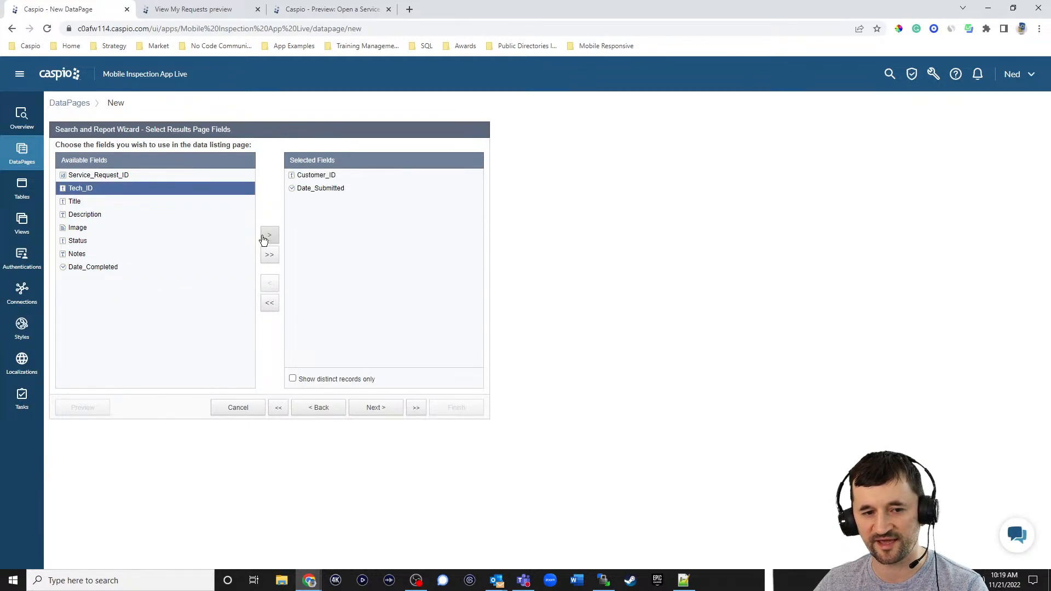
left_click(93, 202)
left_click(270, 236)
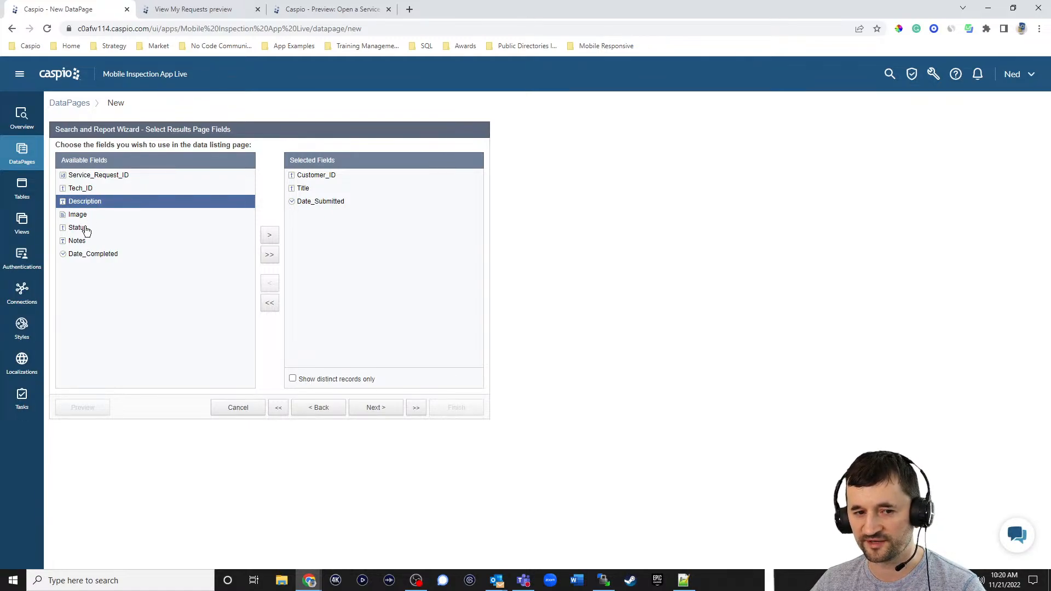
- Relabel the Customer_ID results column as 'Customer'
left_click(384, 409)
left_click(384, 411)
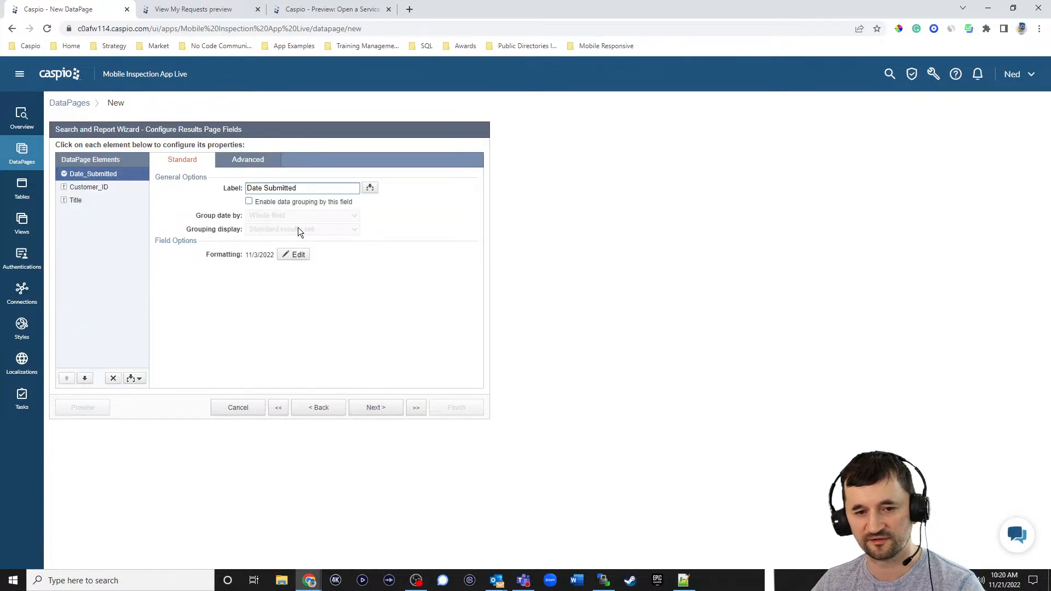
left_click(94, 187)
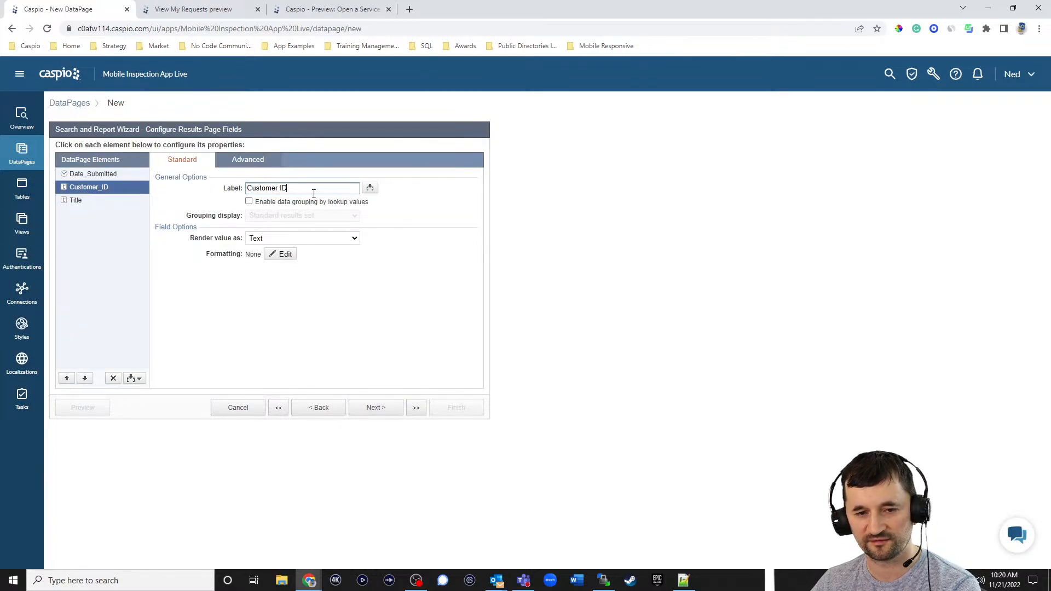
double_click(284, 188)
key("BackSpace")
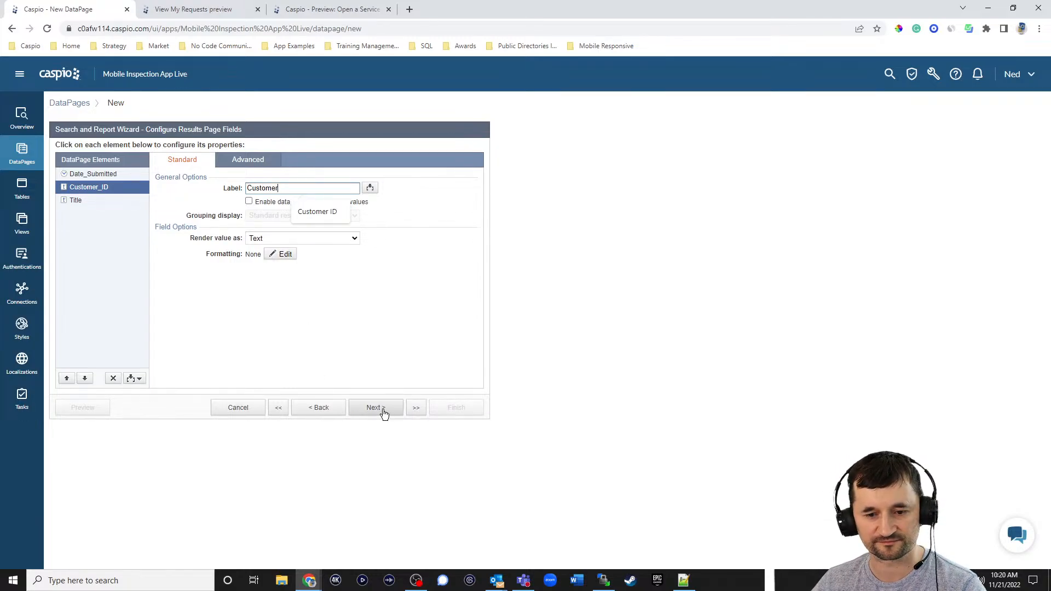
left_click(383, 410)
- Sort results by Date_Submitted by default
left_click(267, 187)
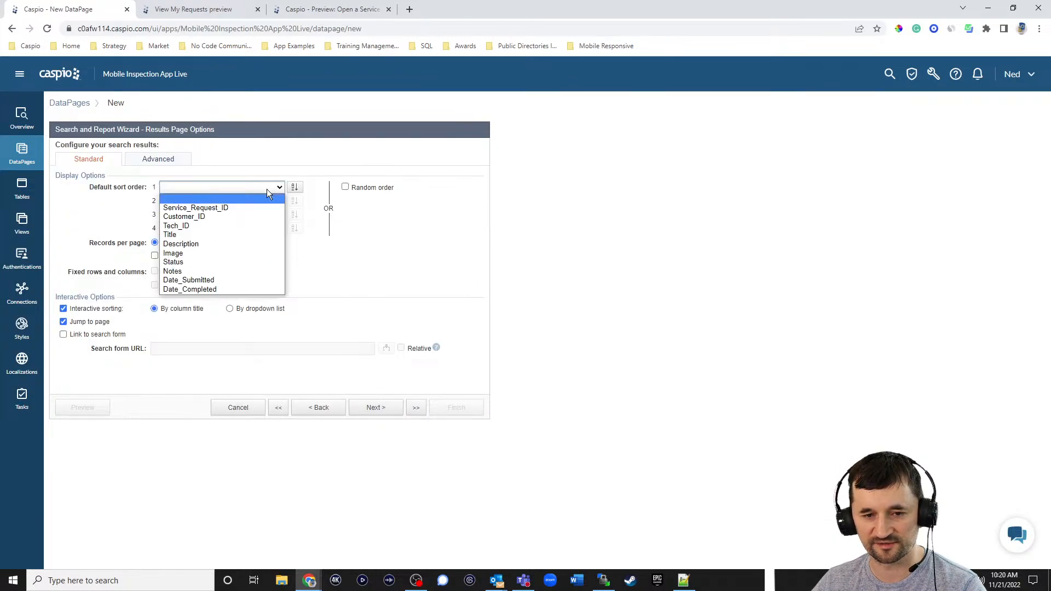
left_click(215, 281)
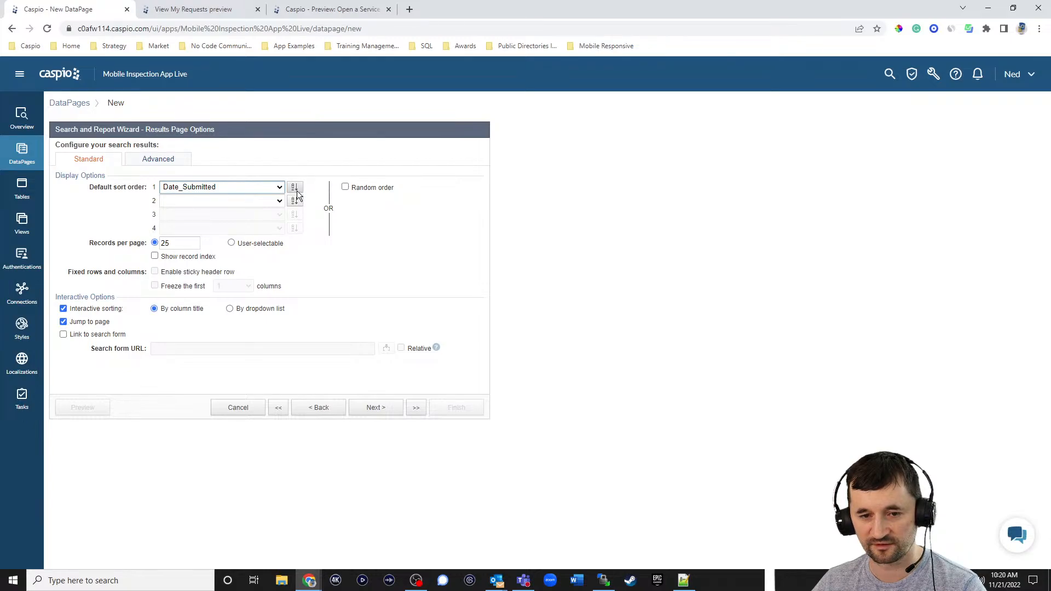
left_click(390, 413)
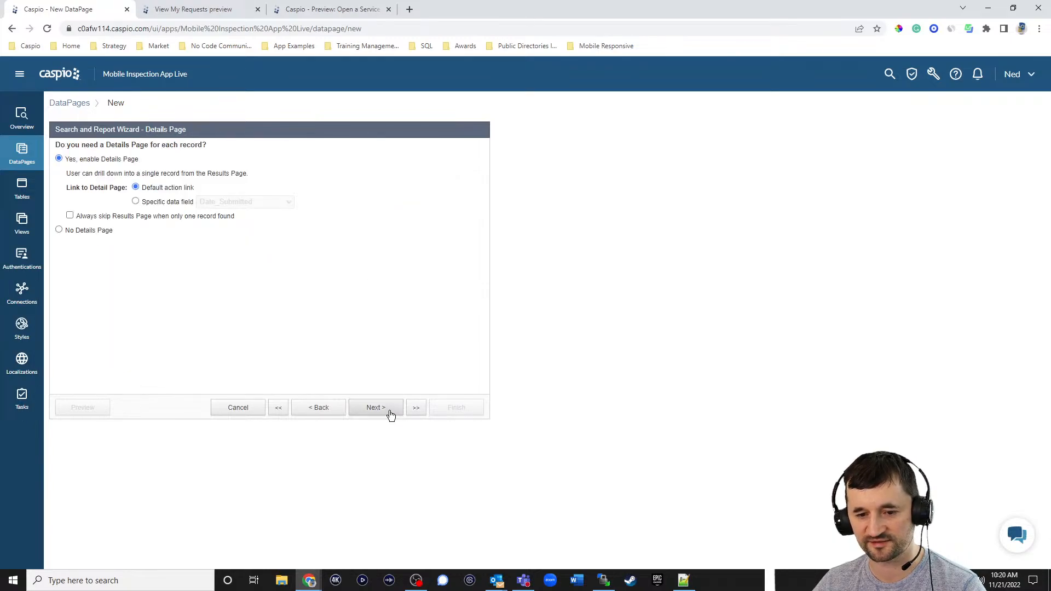
- Link each result to its Details page through the Title field
left_click(168, 202)
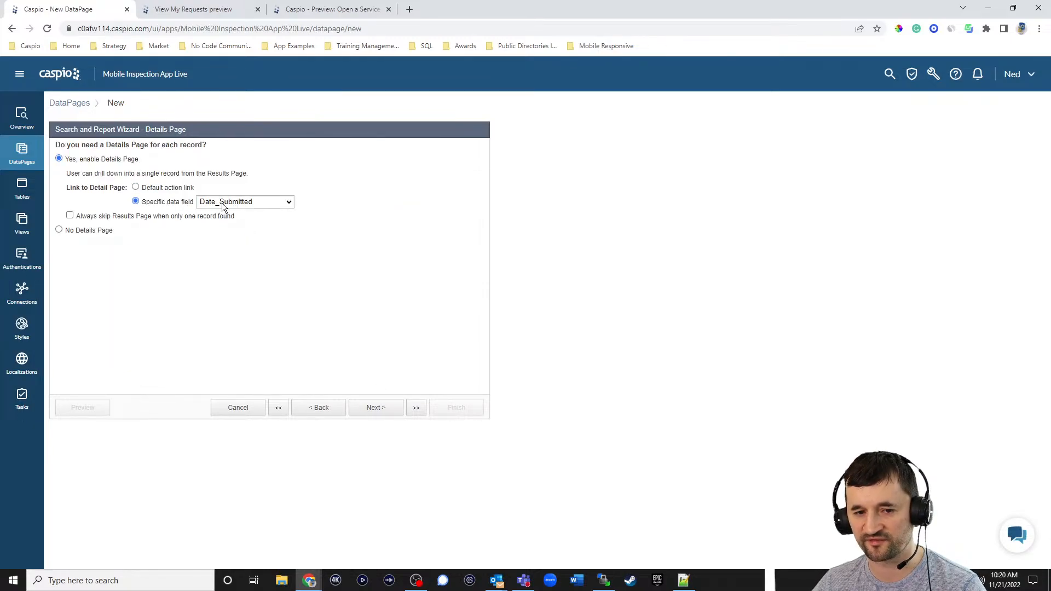
left_click(222, 202)
left_click(229, 230)
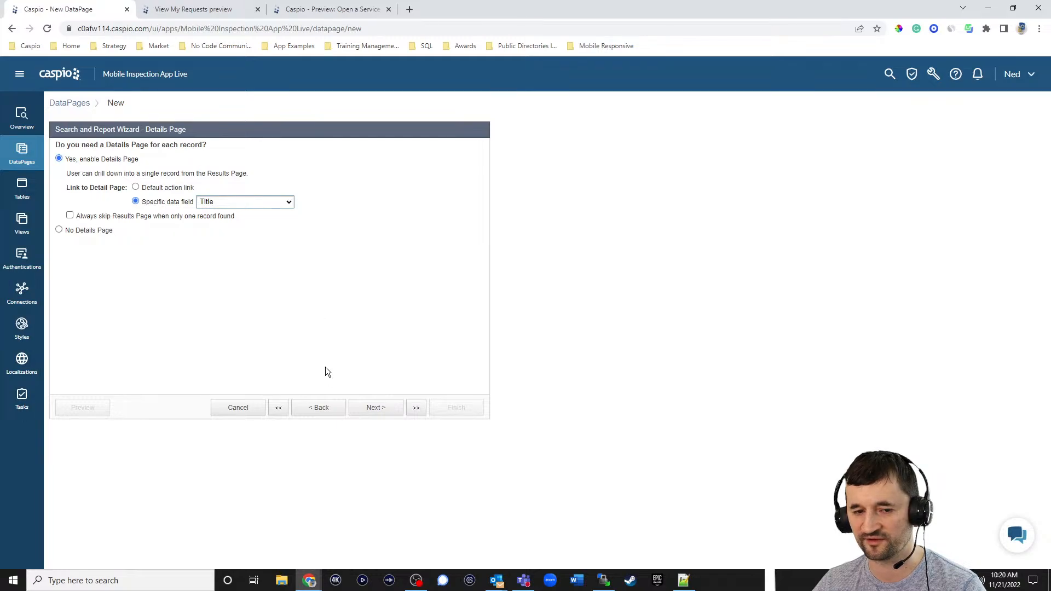
left_click(380, 410)
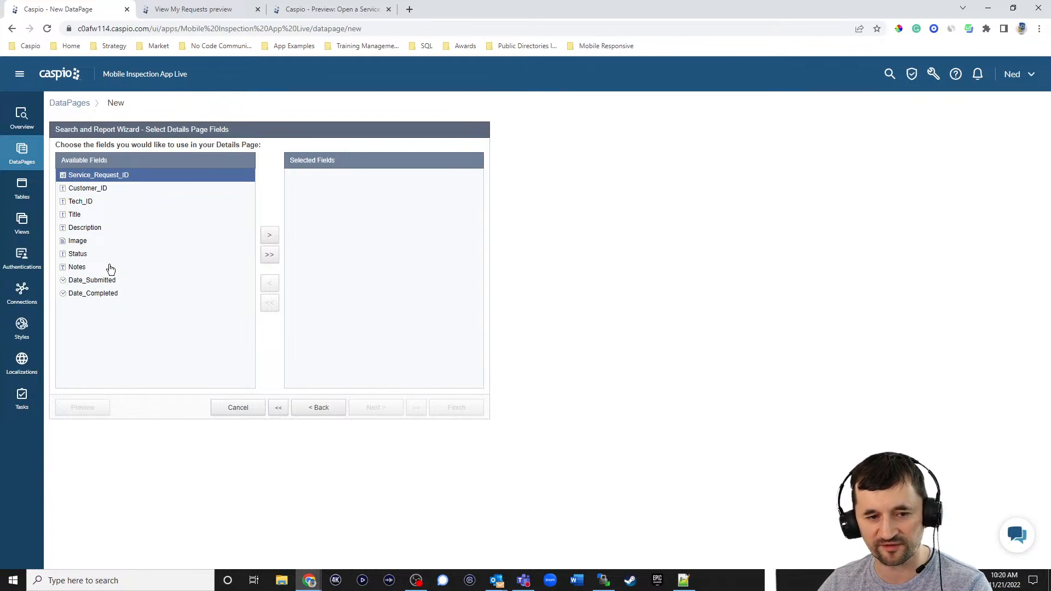
- Add Date_Submitted, Customer_ID, Title, Description, Image, Tech_ID, Status, Notes and Date_Completed to the Details page
left_click(269, 235)
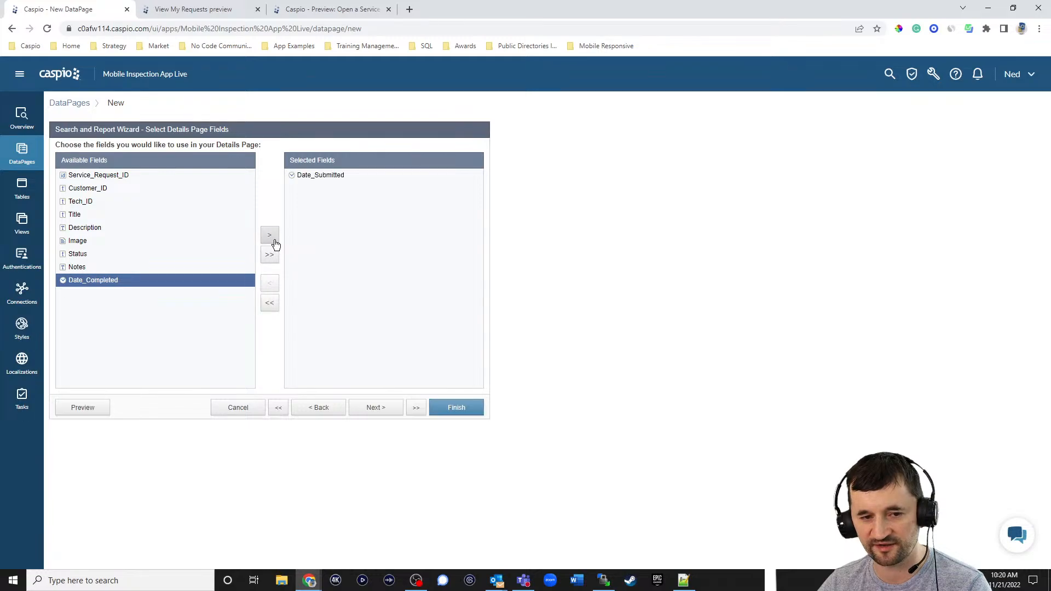
left_click(103, 187)
left_click(270, 236)
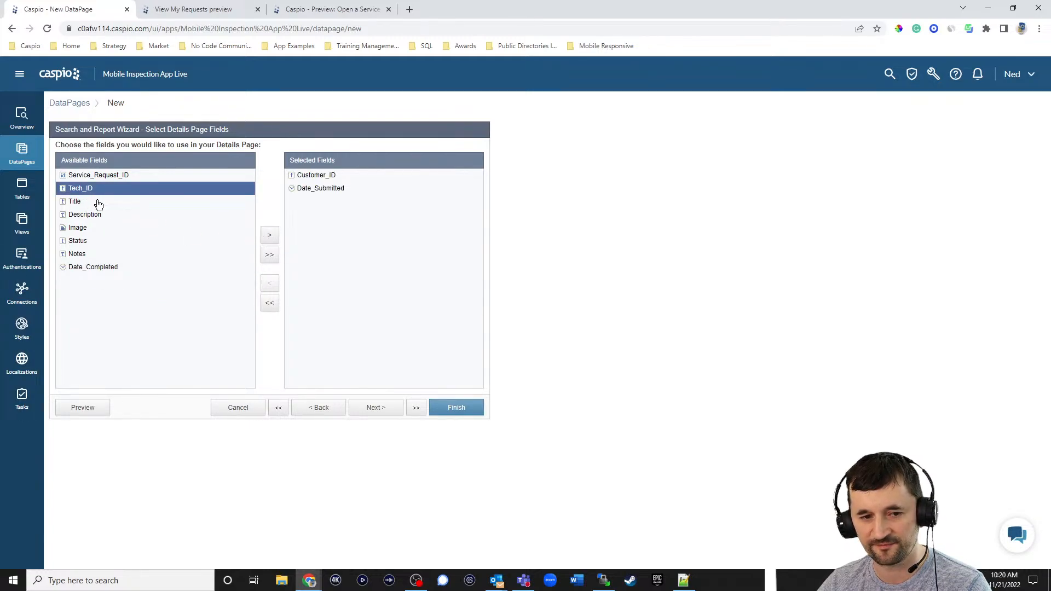
left_click(96, 202)
left_click(270, 235)
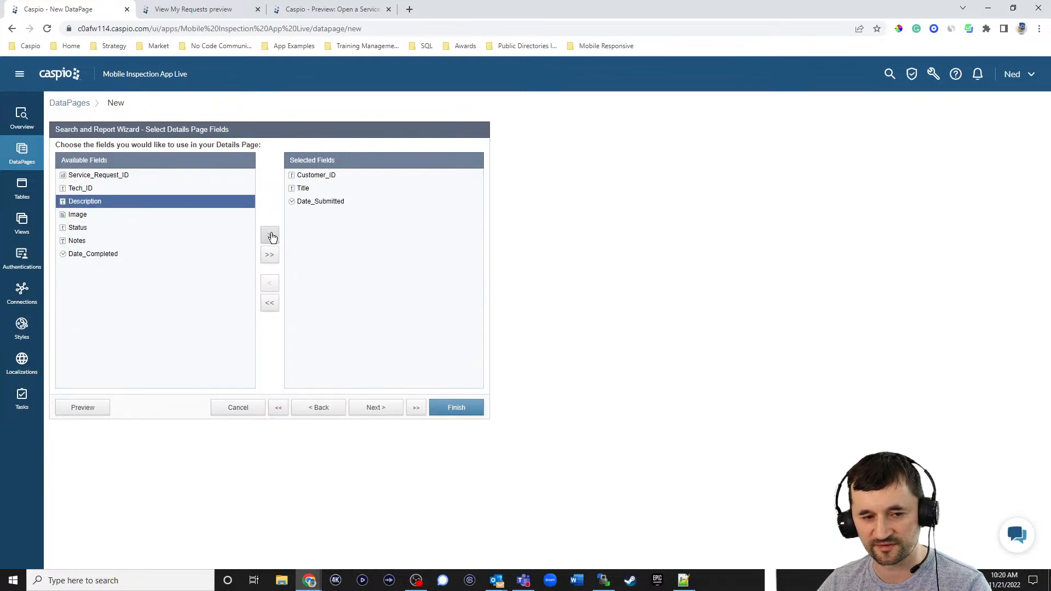
left_click(271, 235)
left_click(272, 237)
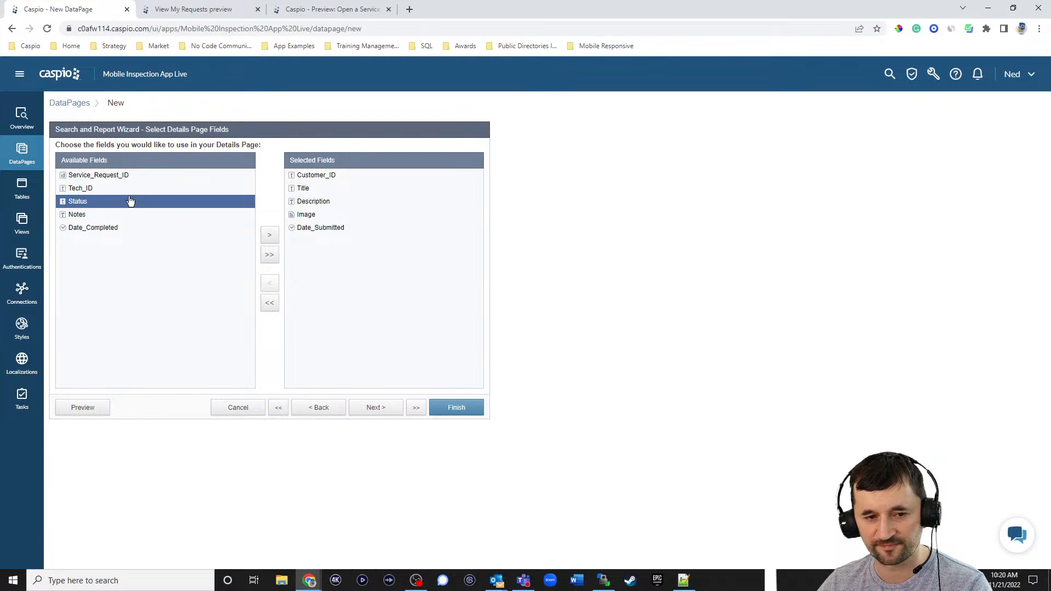
left_click(107, 189)
left_click(268, 237)
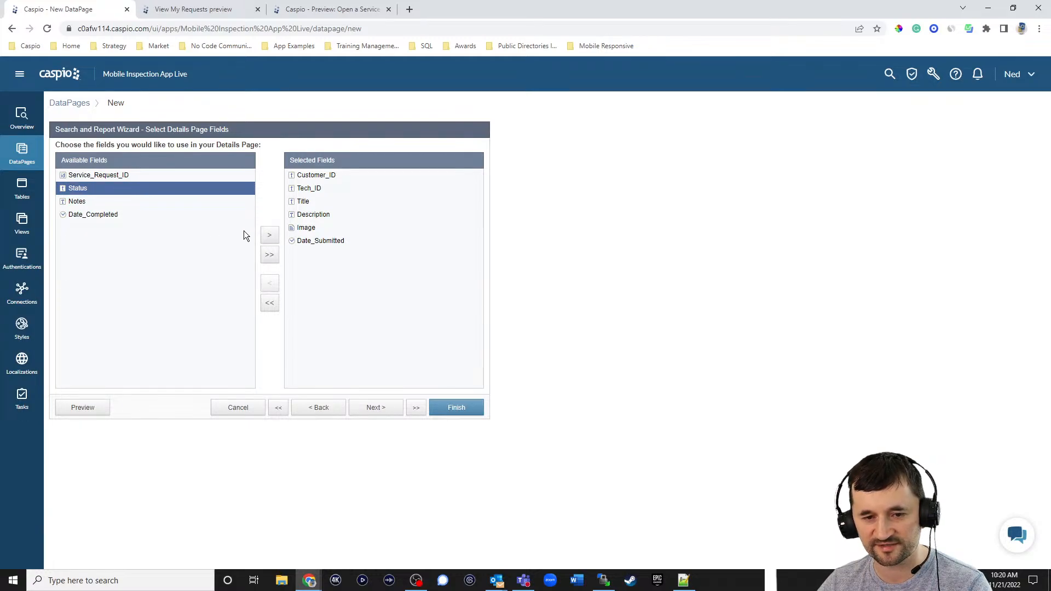
left_click(272, 239)
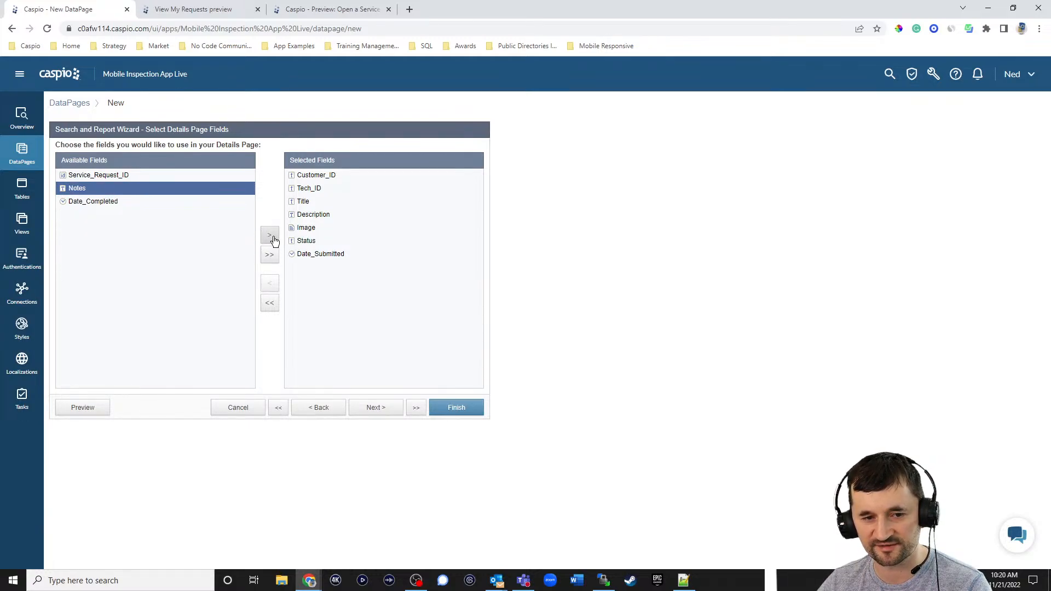
left_click(273, 240)
left_click(272, 237)
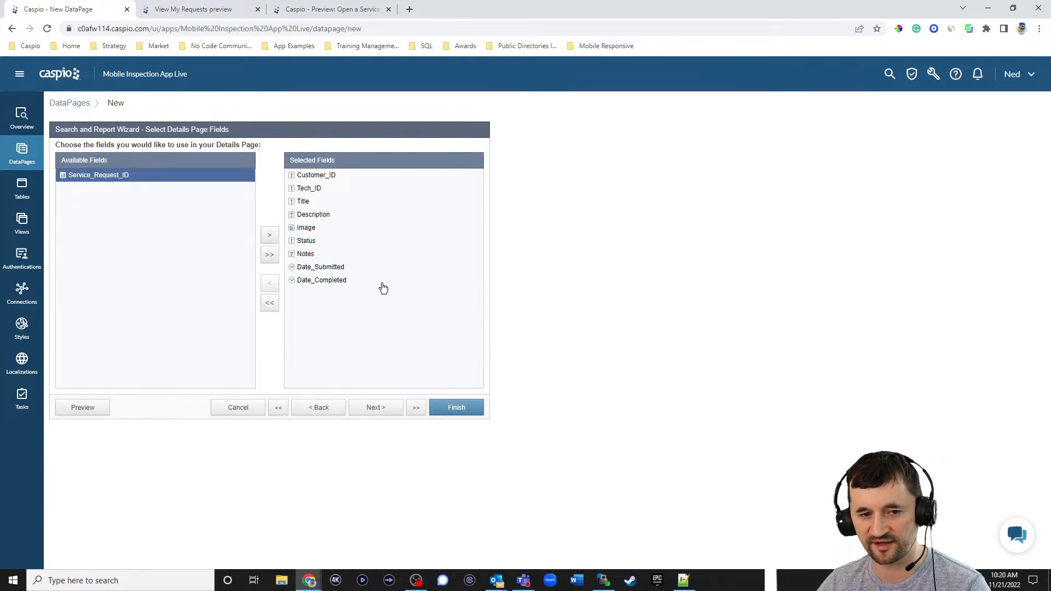
left_click(383, 408)
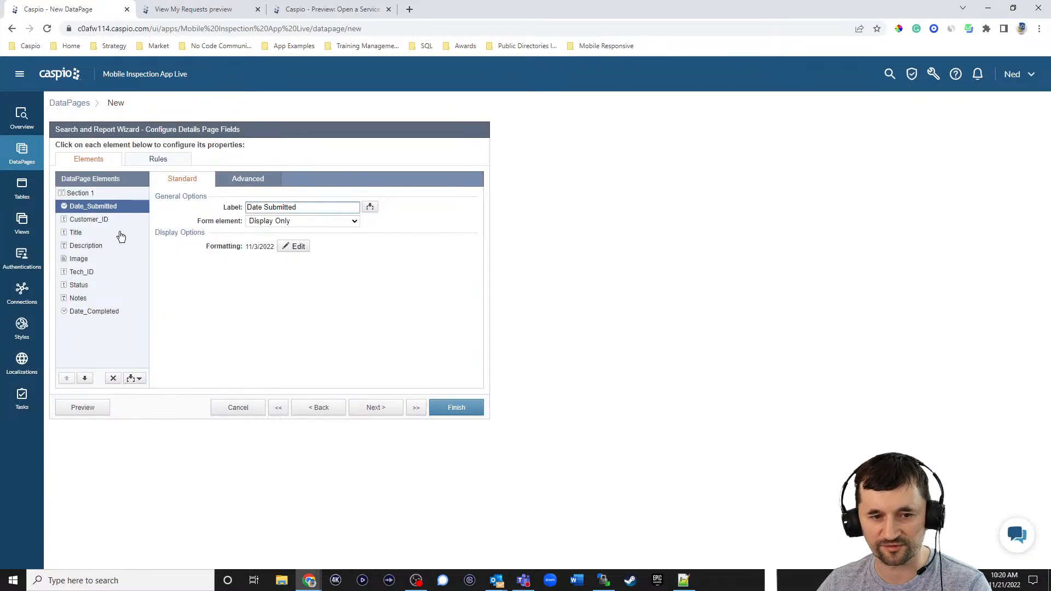
- Set the Details page Image field to display as a downloadable File
left_click(100, 219)
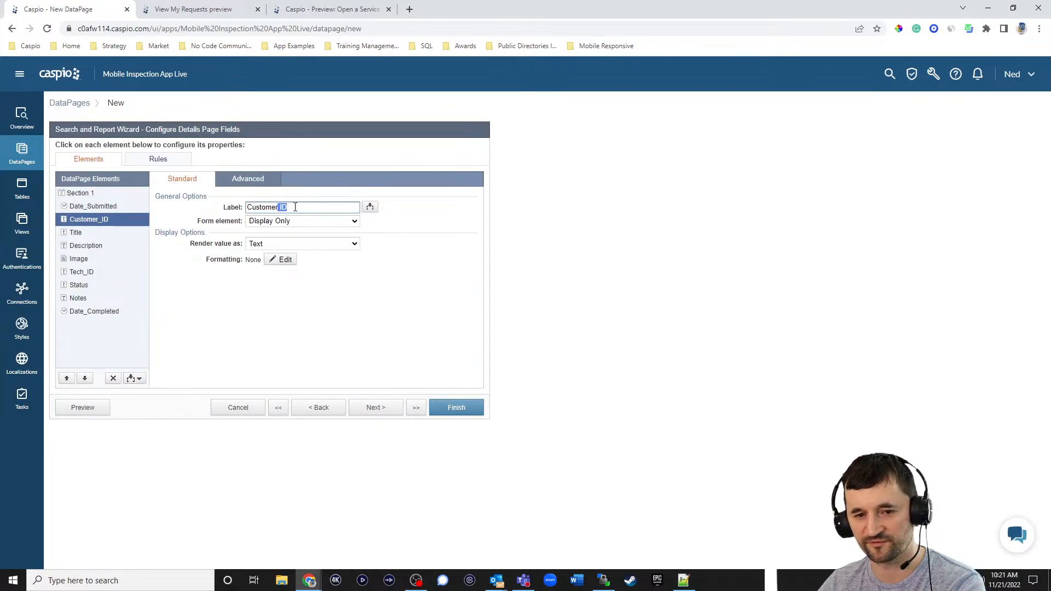
left_click(278, 207)
left_click(100, 234)
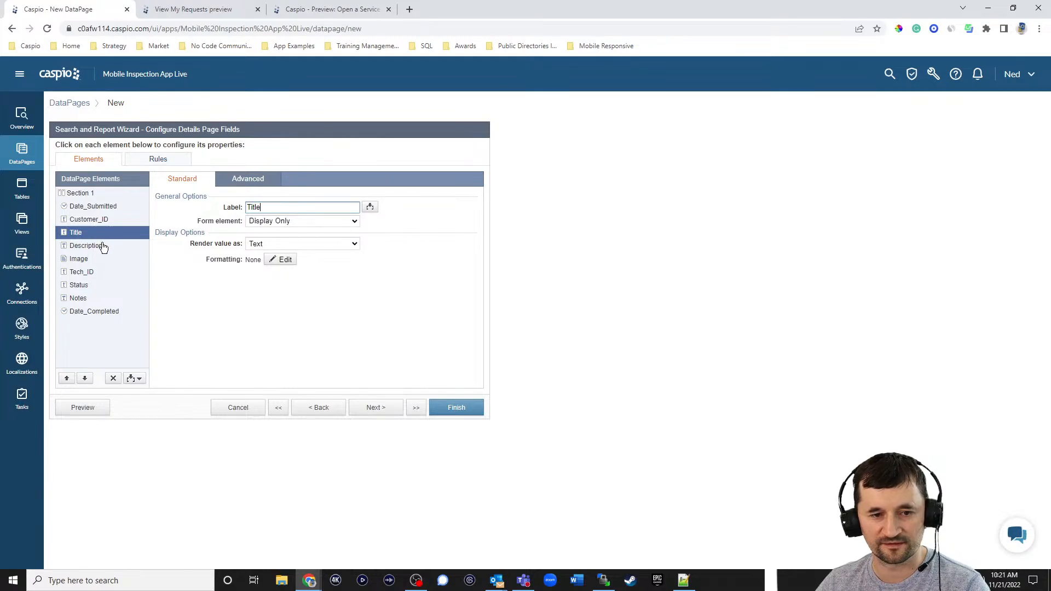
left_click(97, 245)
left_click(97, 259)
left_click(289, 244)
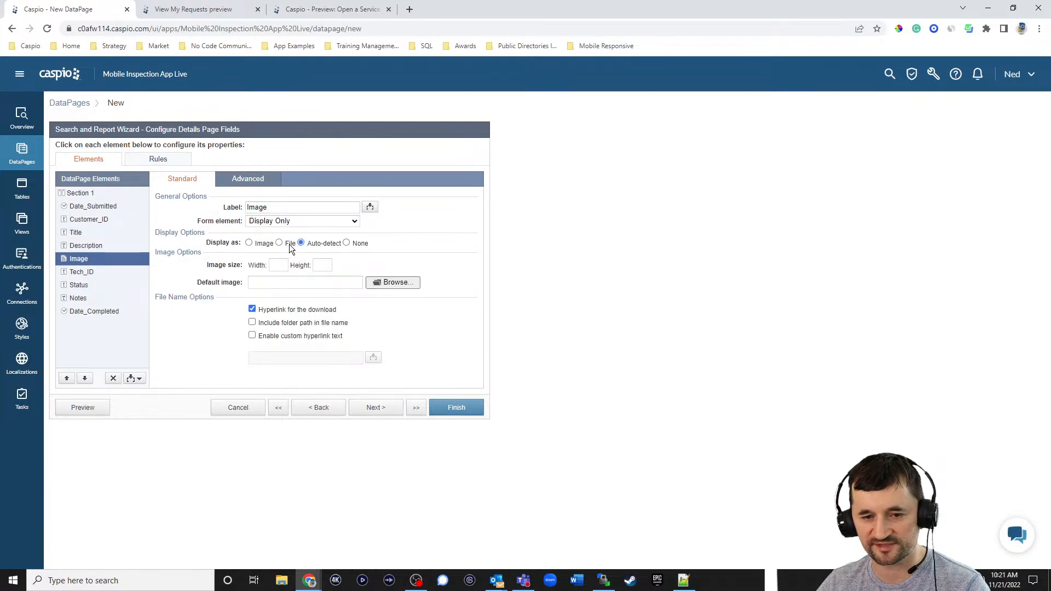
left_click(88, 276)
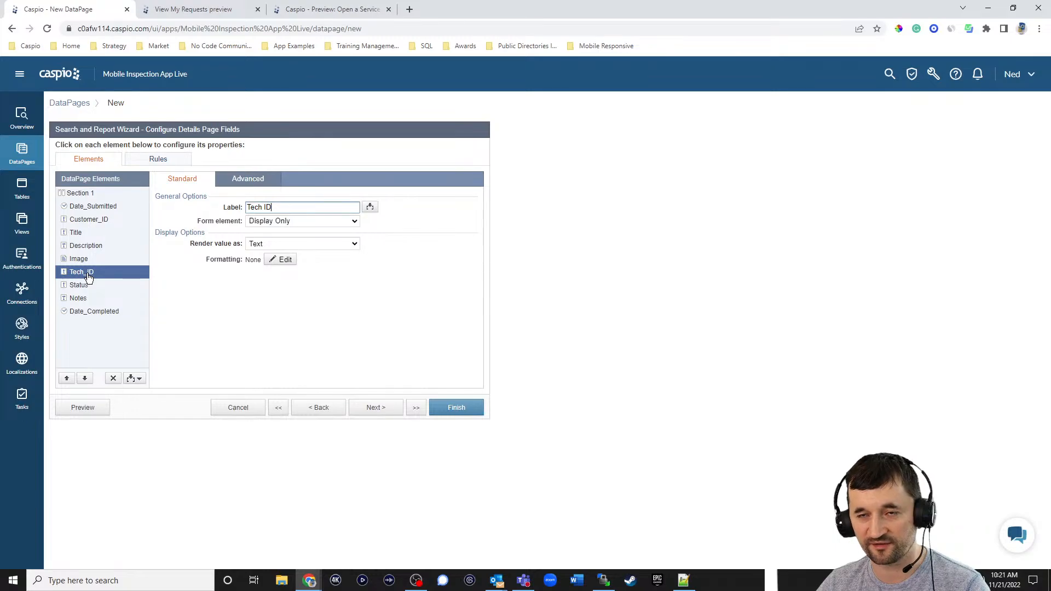
- Make Tech_ID a dropdown sourced from both custom values and a lookup table
left_click(285, 220)
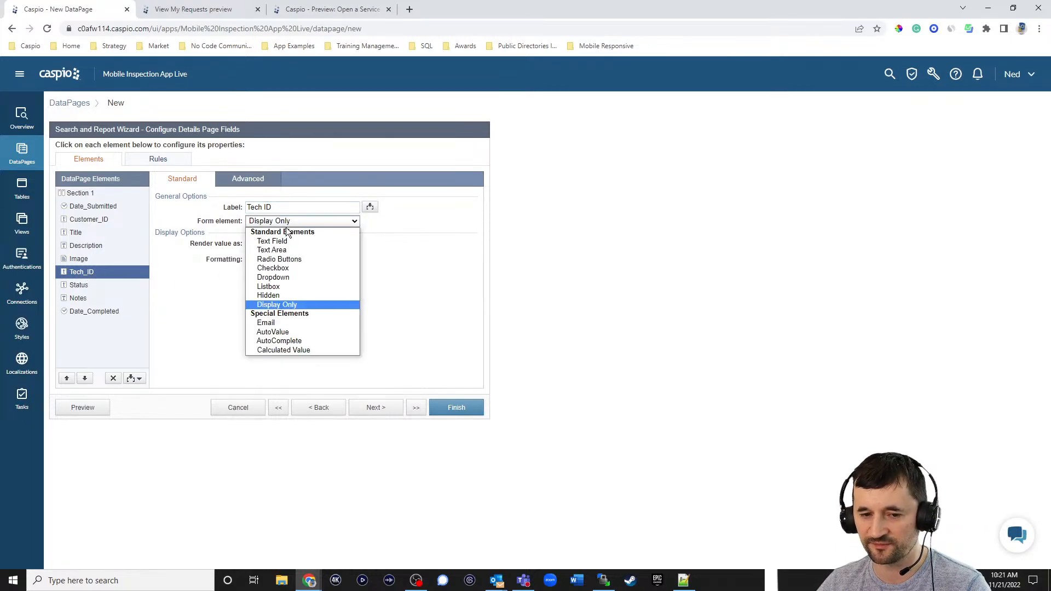
left_click(279, 277)
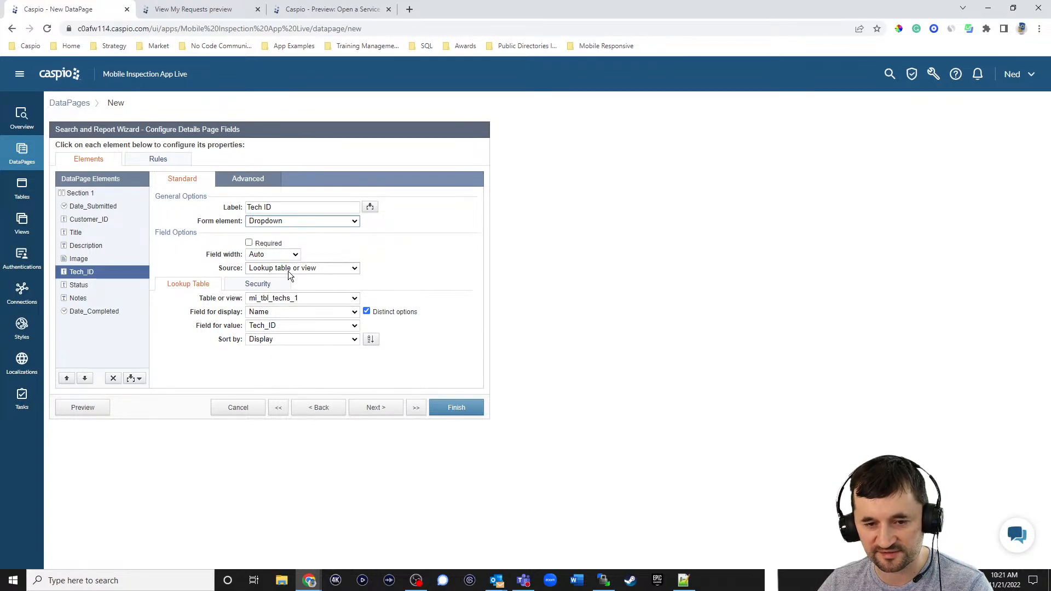
left_click(288, 270)
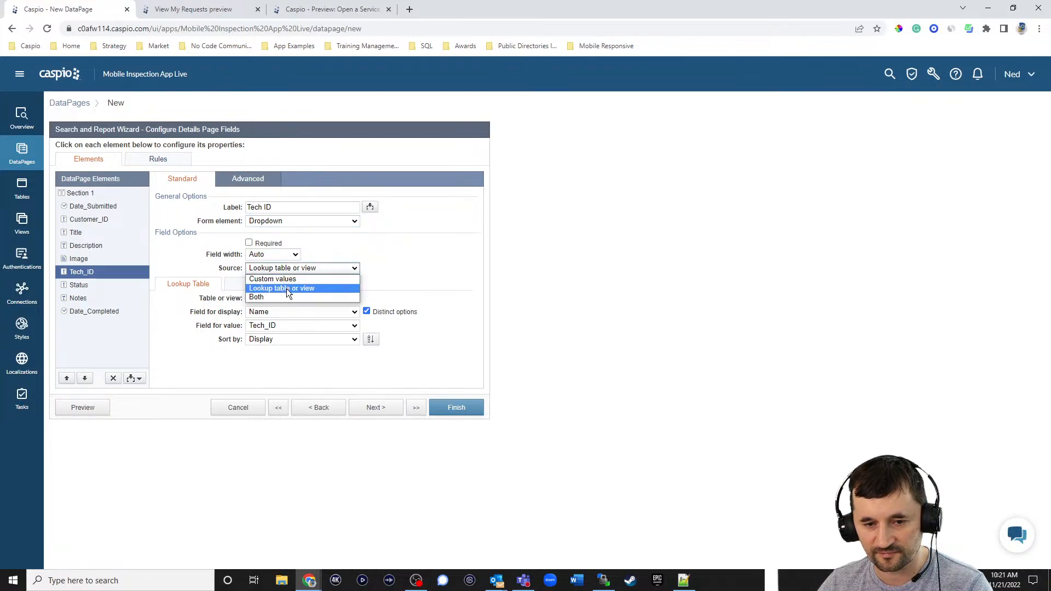
left_click(284, 295)
- Add a 'Select technician' custom option with an empty value ahead of the lookup list
left_click(257, 311)
type("Select Technic")
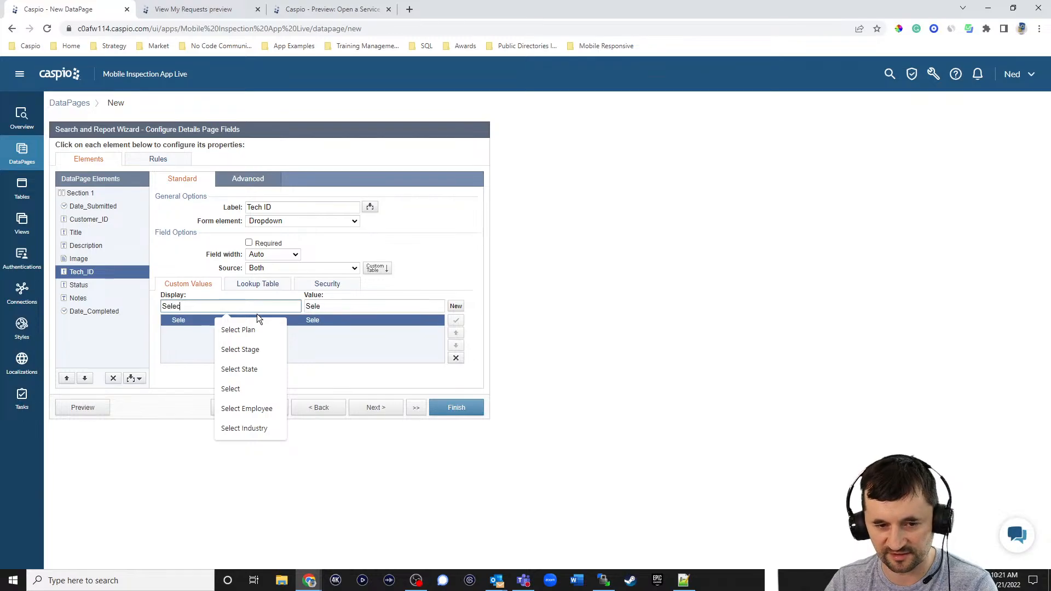
key("BackSpace")
key("BackSpace")
key("BackSpace")
key("BackSpace")
key("BackSpace")
key("BackSpace")
key("BackSpace")
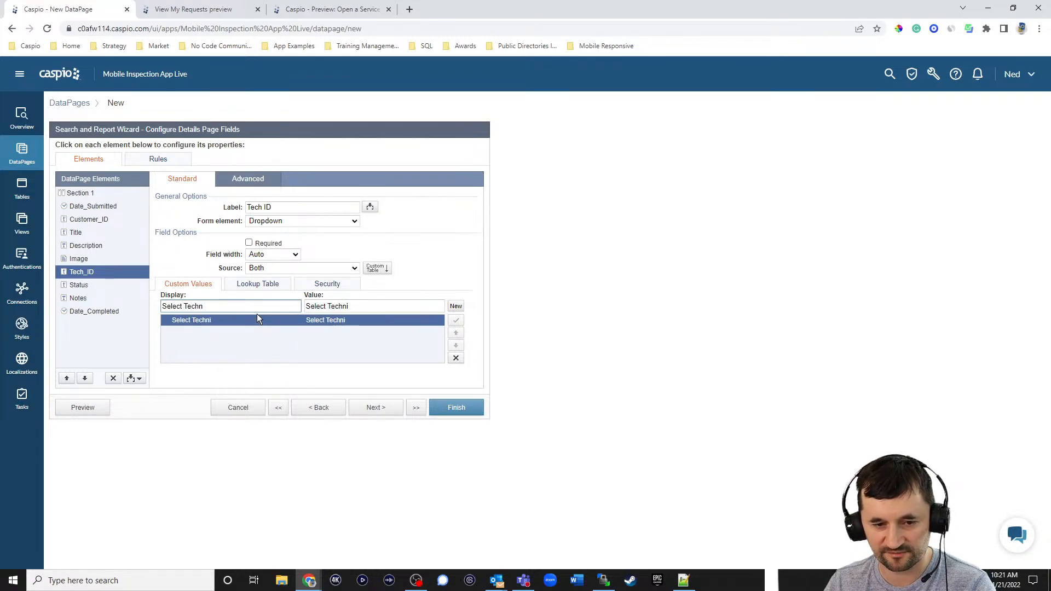
type("techn")
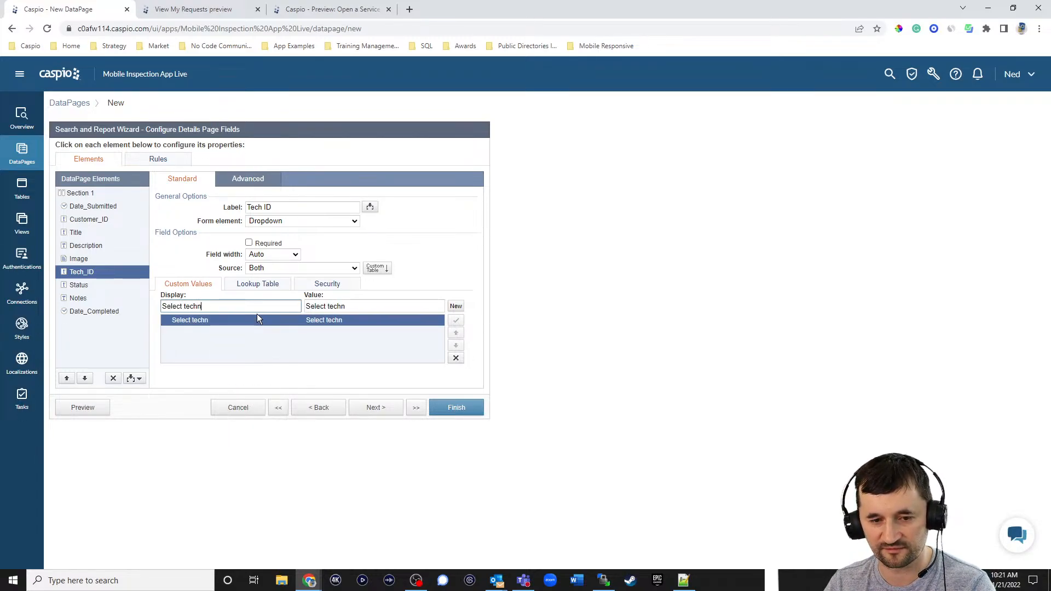
type("ician")
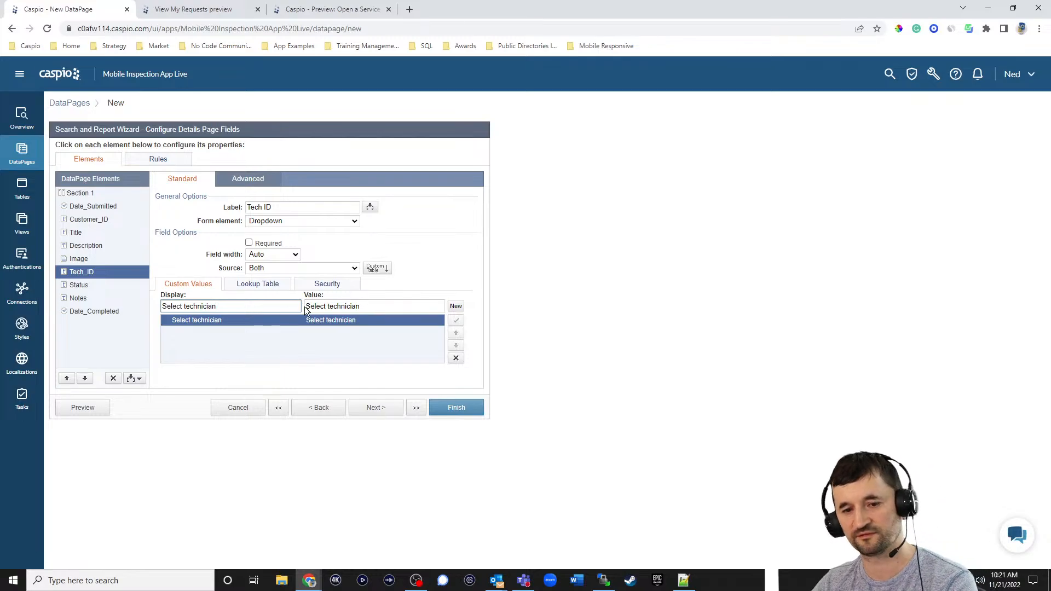
triple_click(369, 309)
key("BackSpace")
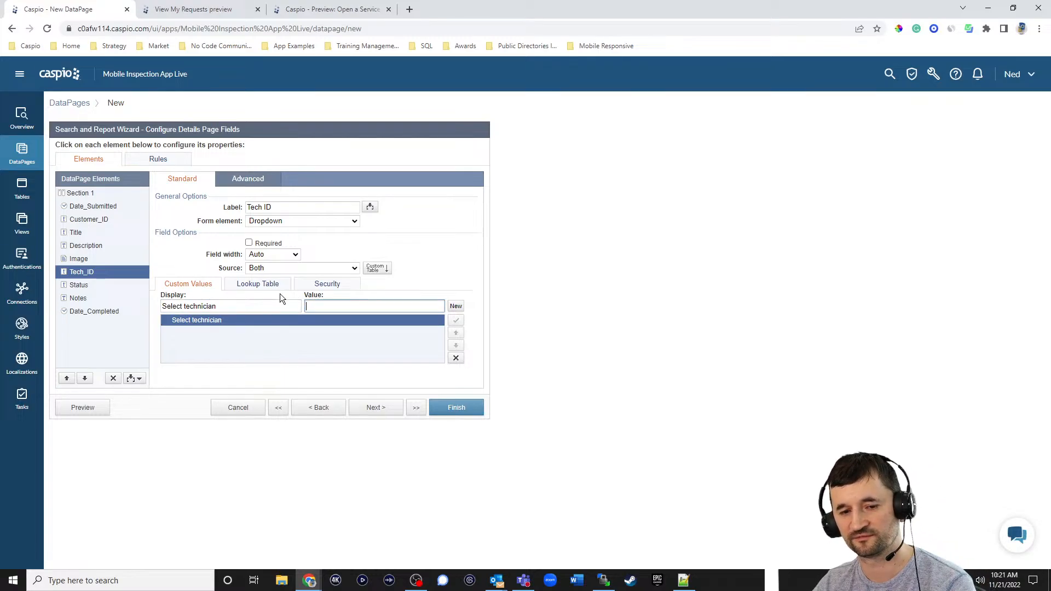
left_click(252, 284)
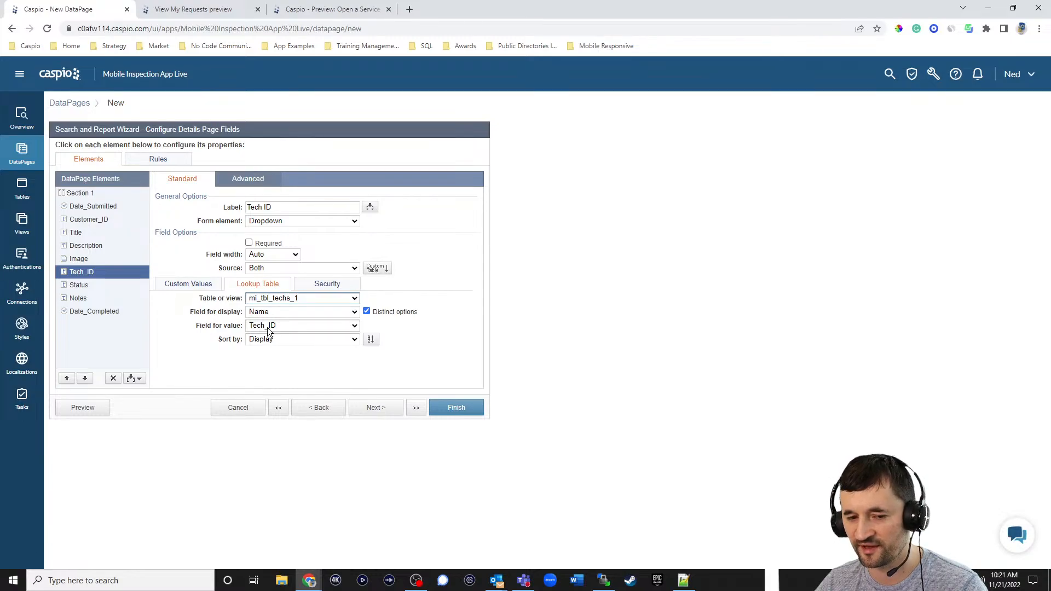
left_click(196, 287)
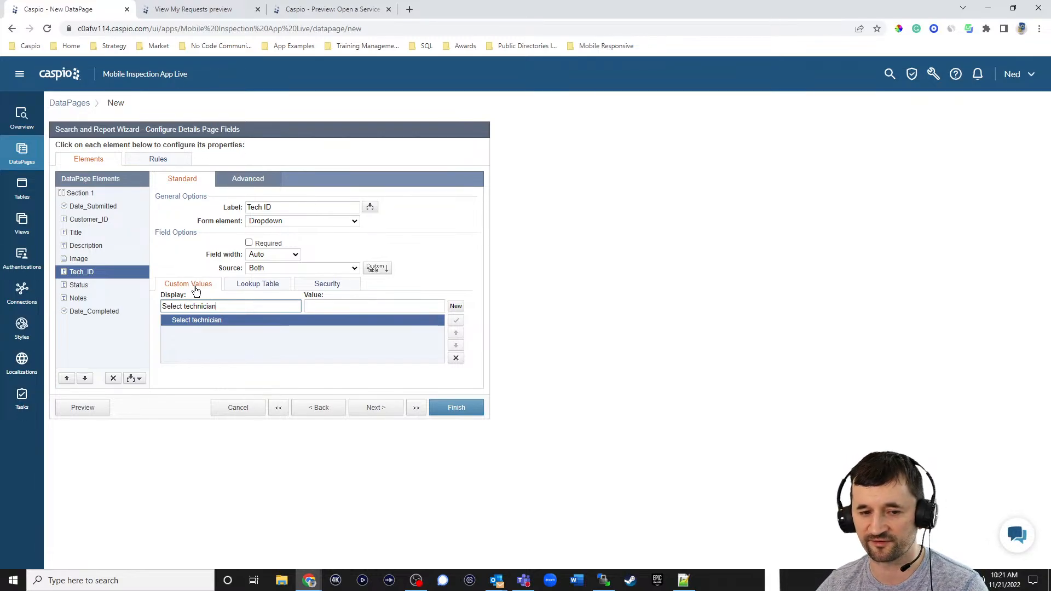
left_click(535, 284)
- Make Status a dropdown sourced from the lookup table mi_tbl_statuses_1
left_click(103, 286)
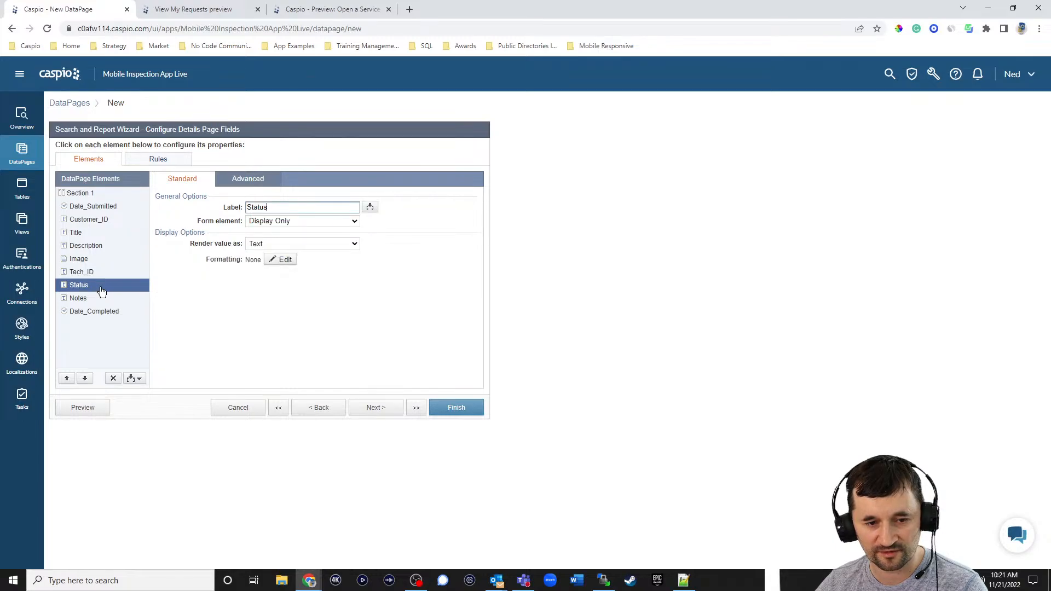
left_click(280, 224)
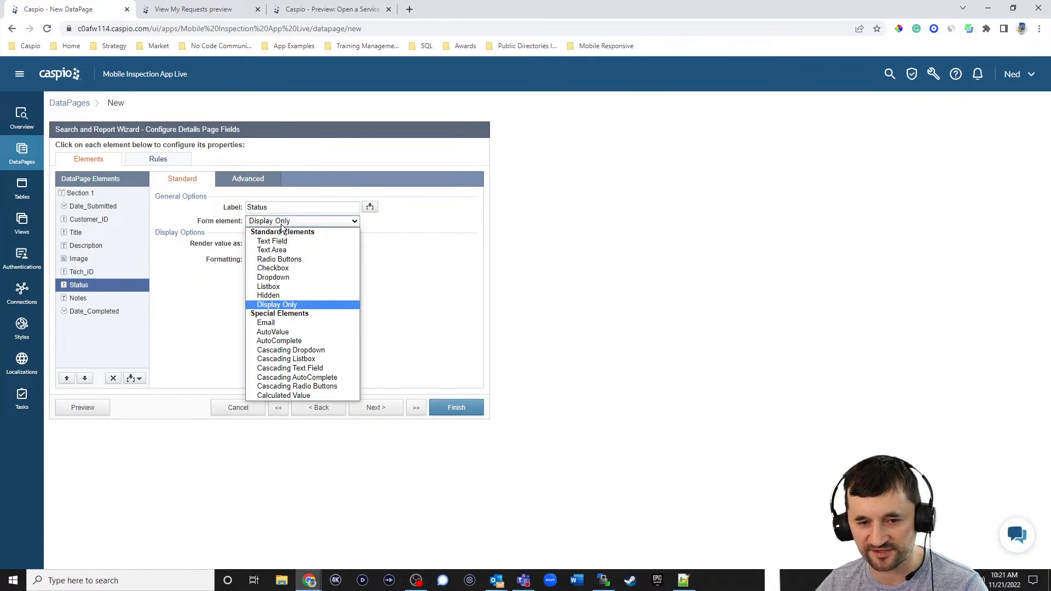
left_click(284, 278)
left_click(282, 269)
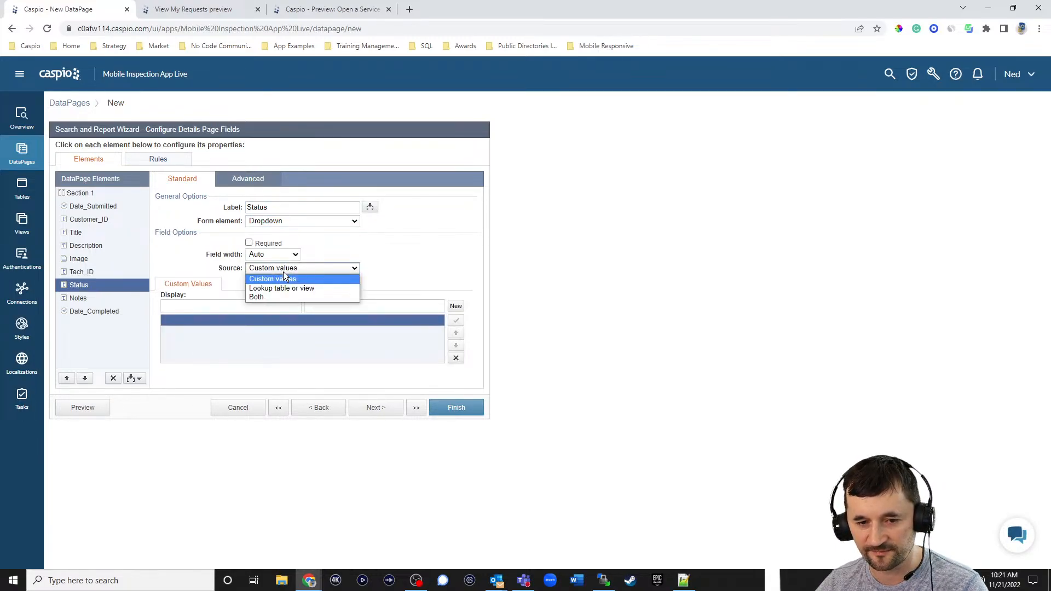
left_click(276, 289)
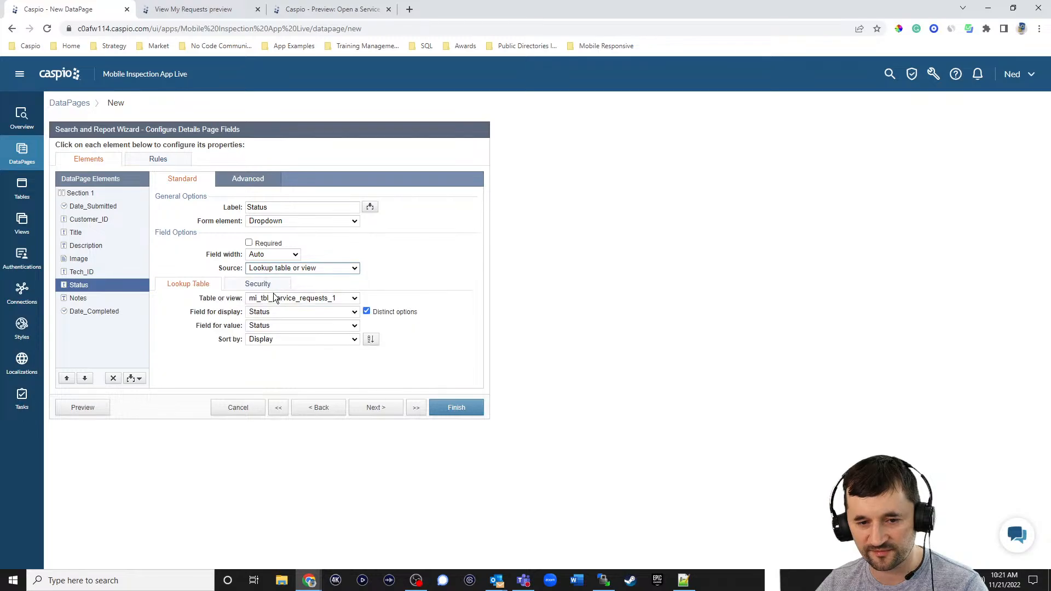
left_click(274, 298)
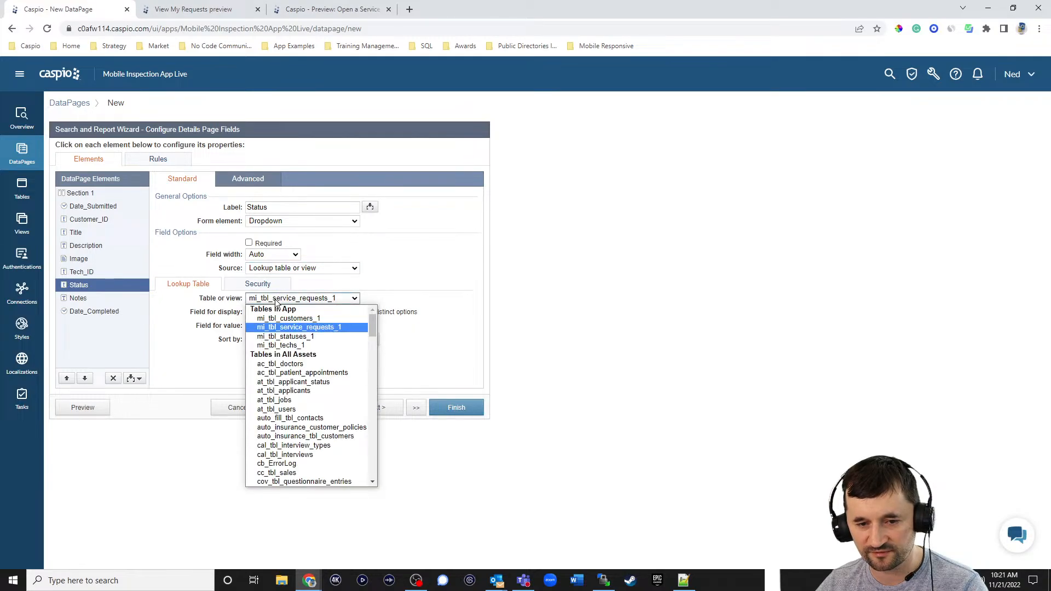
left_click(286, 337)
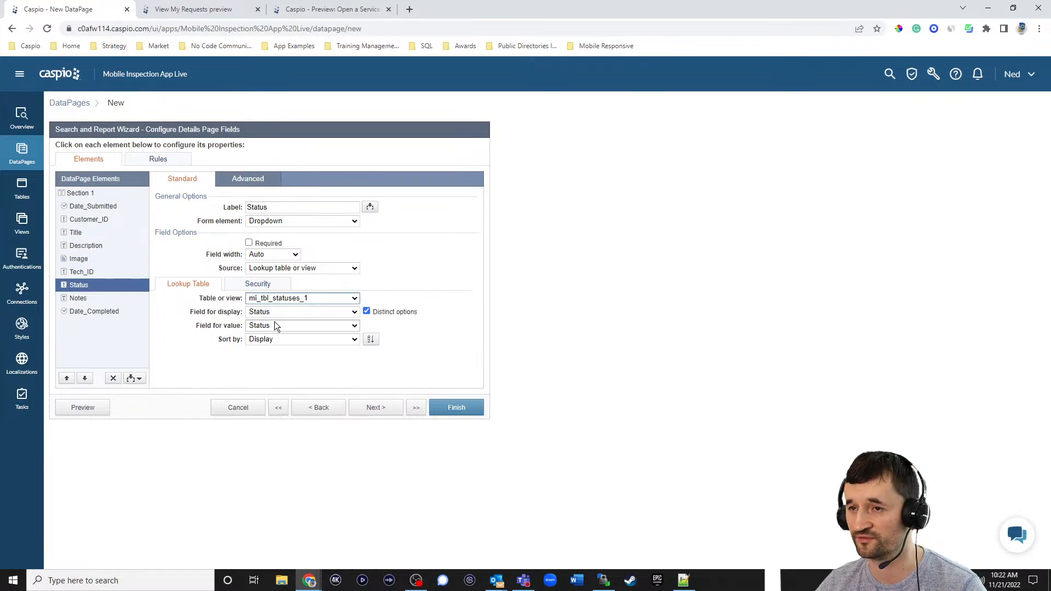
- Set Notes to a Text Area and Date_Completed to a Text Field
left_click(93, 298)
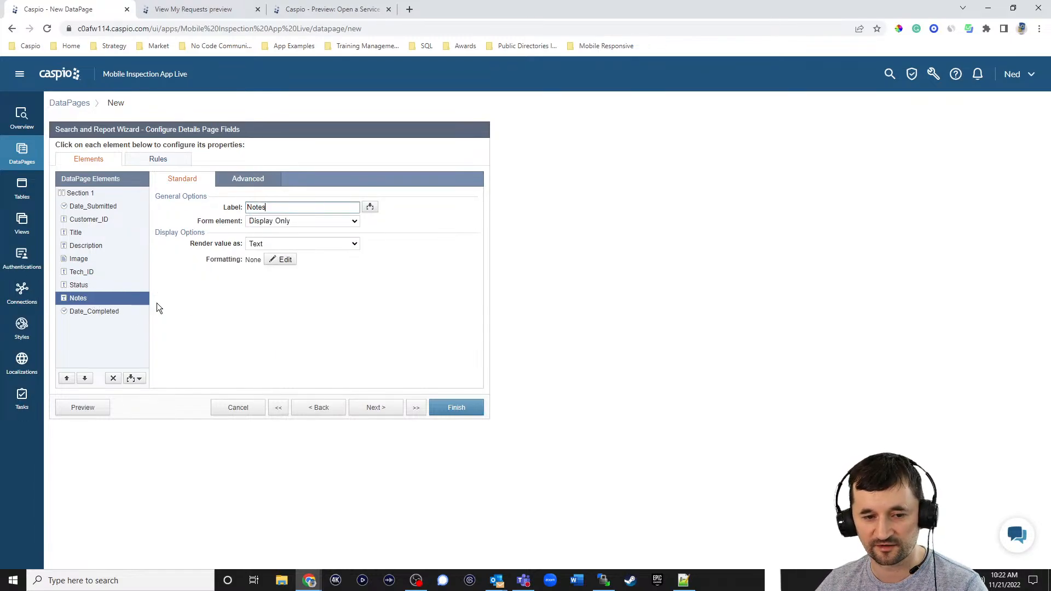
left_click(279, 221)
left_click(281, 249)
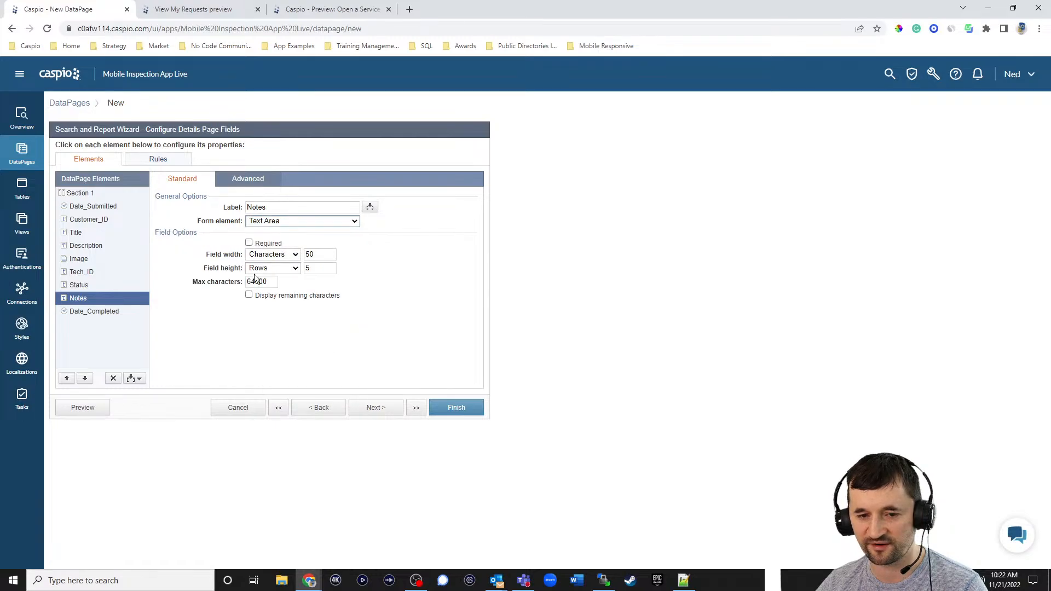
left_click(101, 313)
left_click(280, 221)
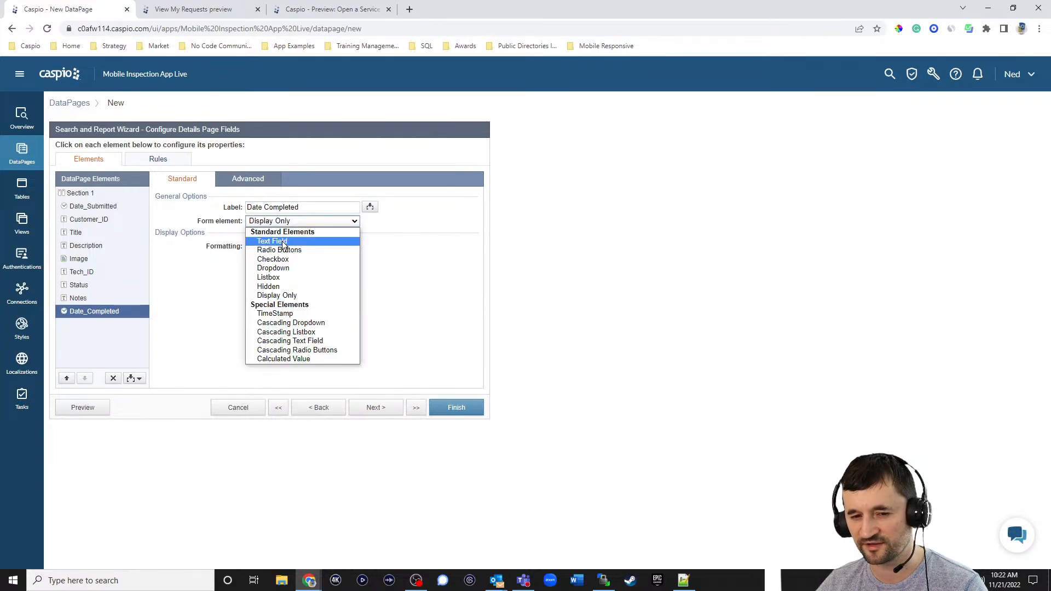
left_click(281, 241)
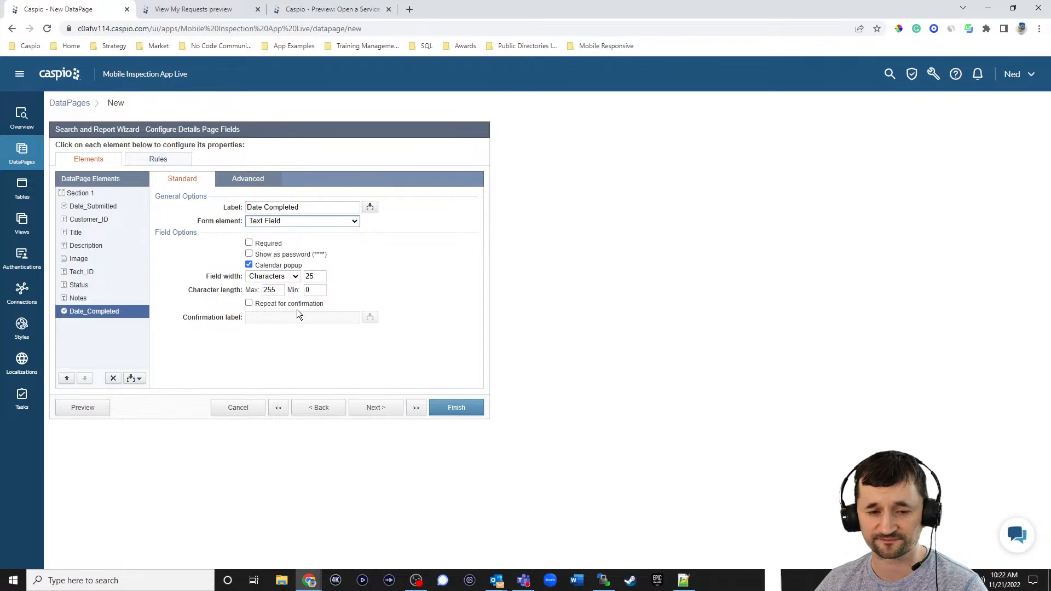
- Insert a new section above Notes
left_click(112, 298)
left_click(134, 378)
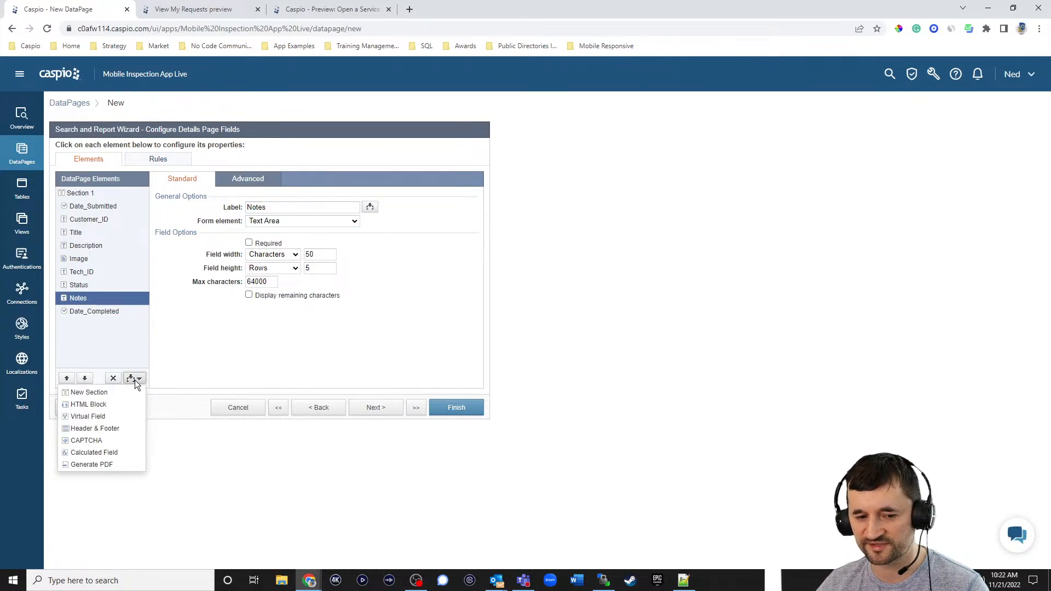
left_click(130, 389)
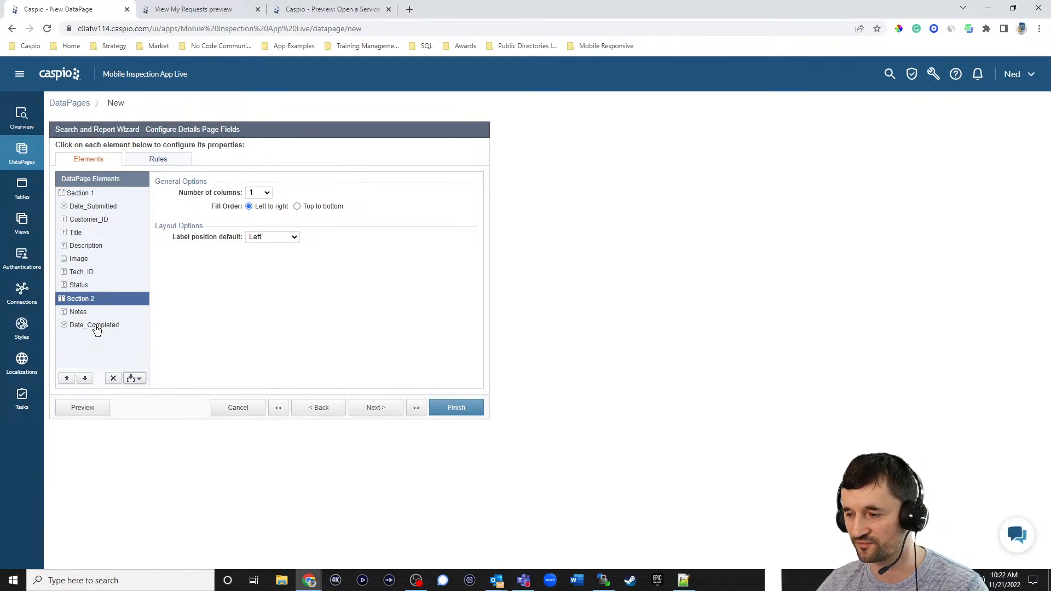
- Create Rule 1 with the criterion Status Not Equal 'Completed'
left_click(159, 162)
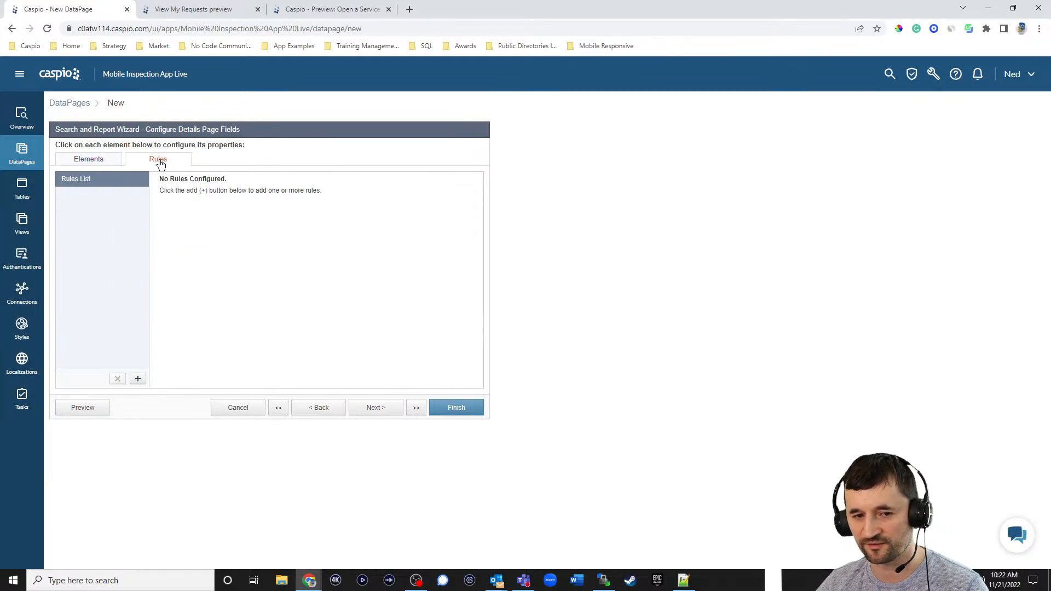
left_click(138, 378)
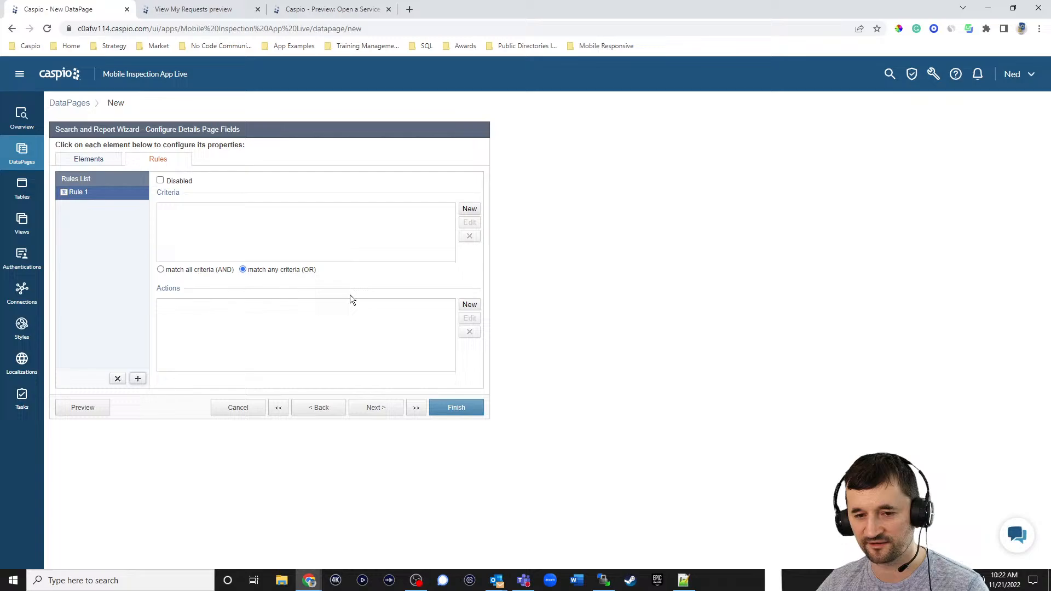
left_click(469, 212)
left_click(517, 257)
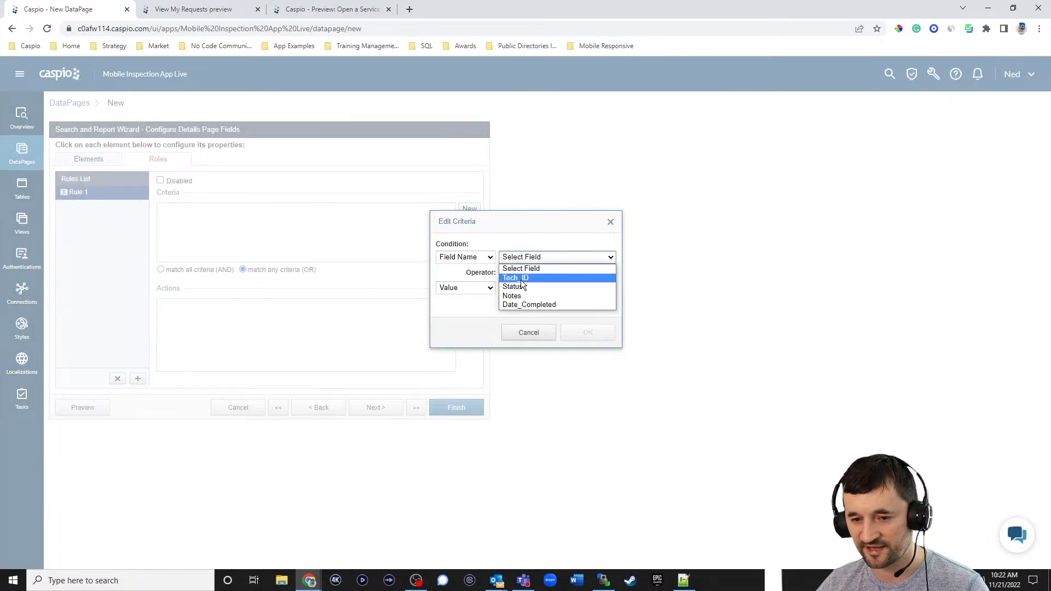
left_click(522, 286)
left_click(524, 273)
left_click(519, 289)
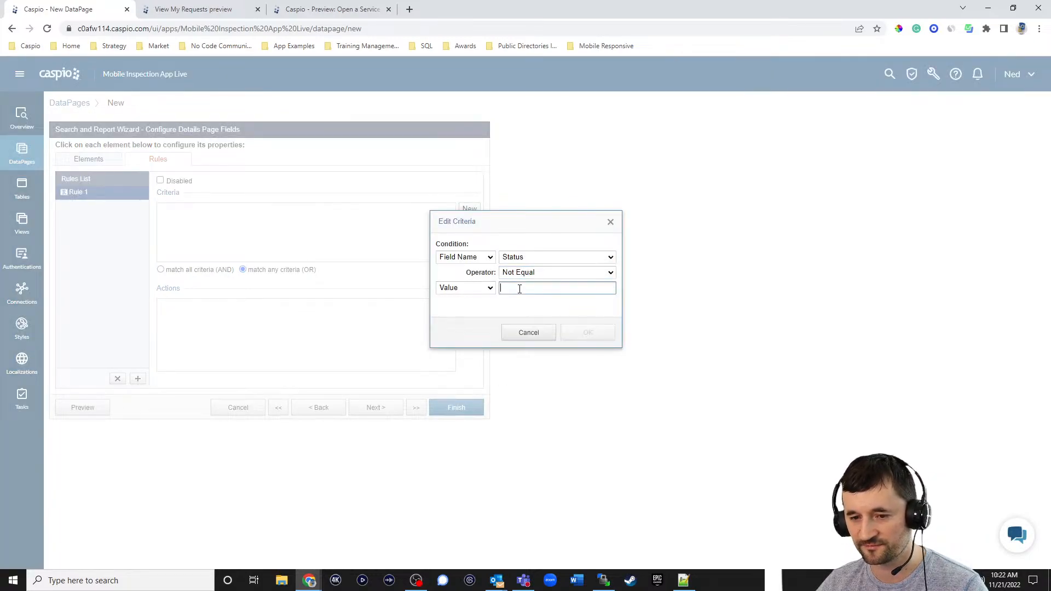
type("Completed")
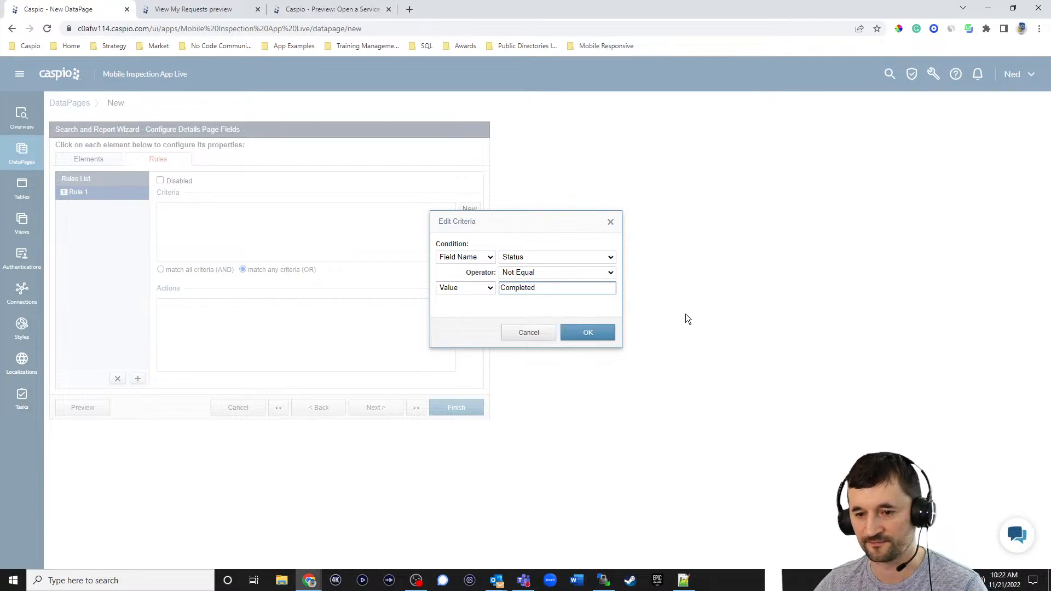
left_click(591, 334)
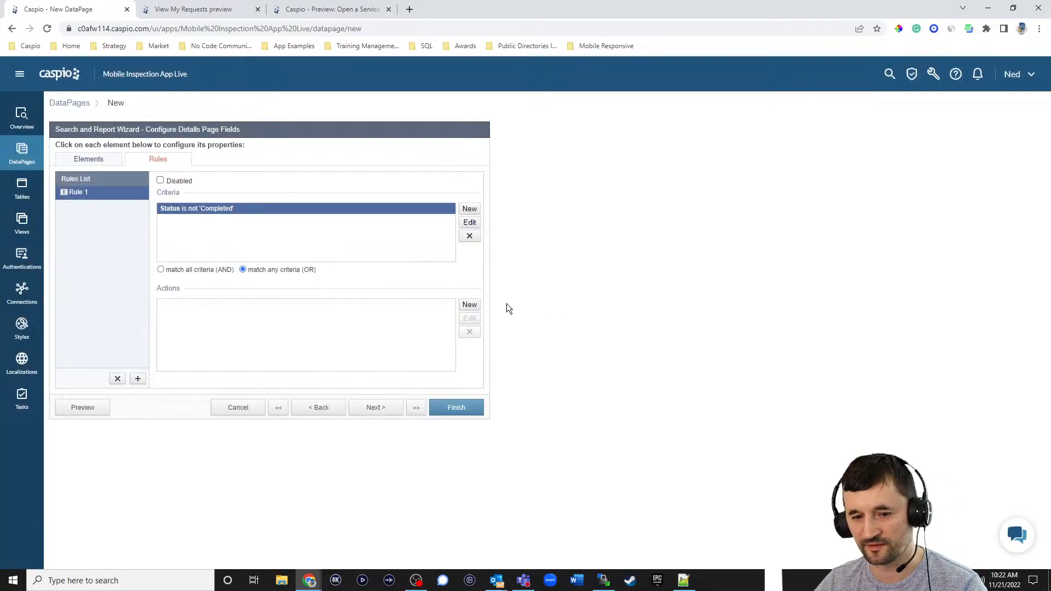
- Give Rule 1 an action hiding Section 2, then preview the DataPage
left_click(469, 305)
left_click(511, 264)
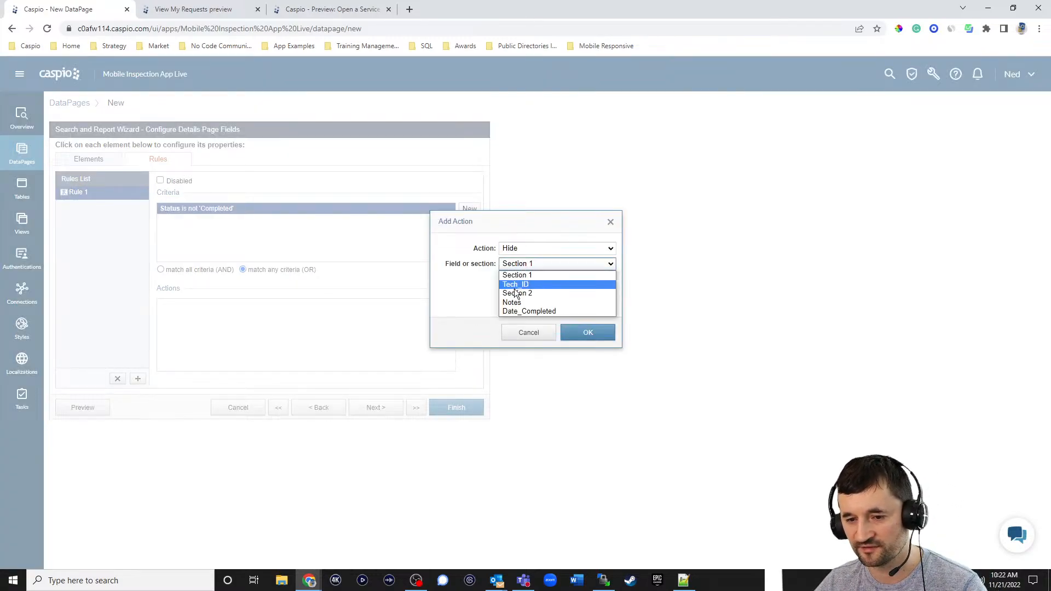
left_click(520, 283)
left_click(588, 334)
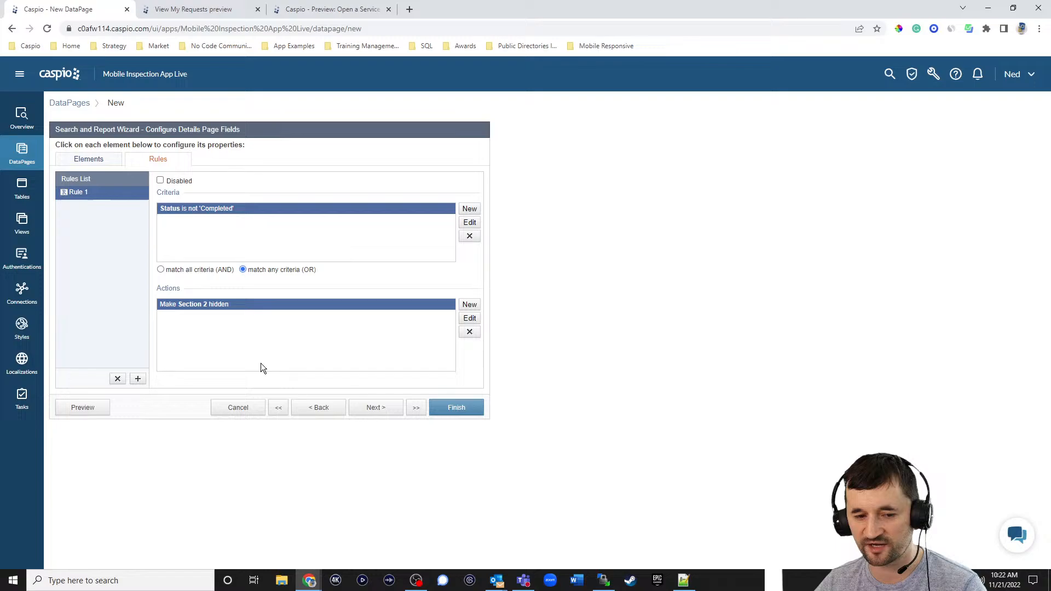
left_click(87, 410)
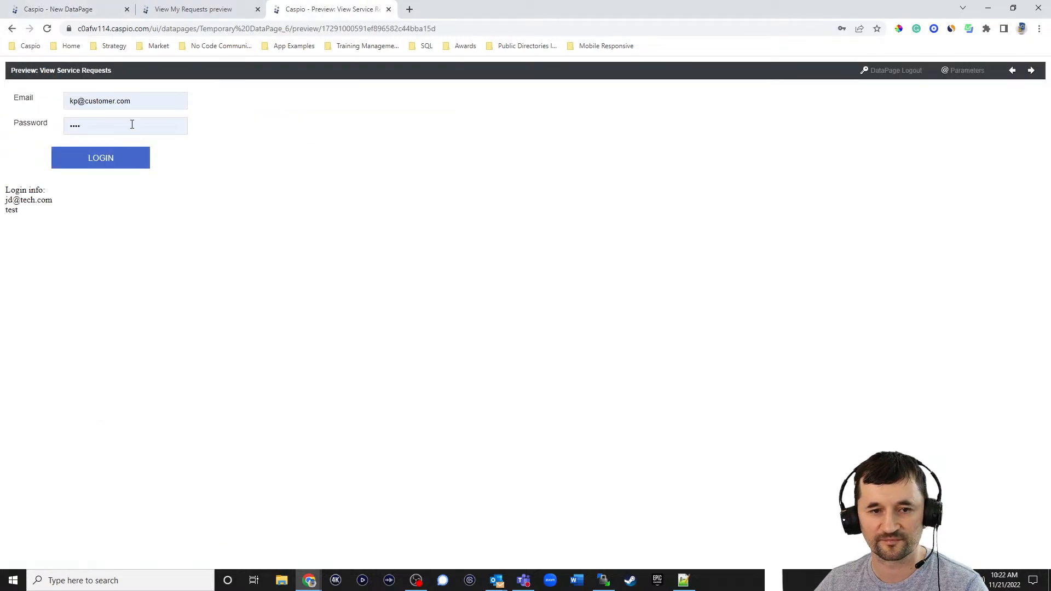
- Log in to the preview with the technician's e-mail and password
left_click_drag(144, 102, 41, 85)
key("ctrl+a")
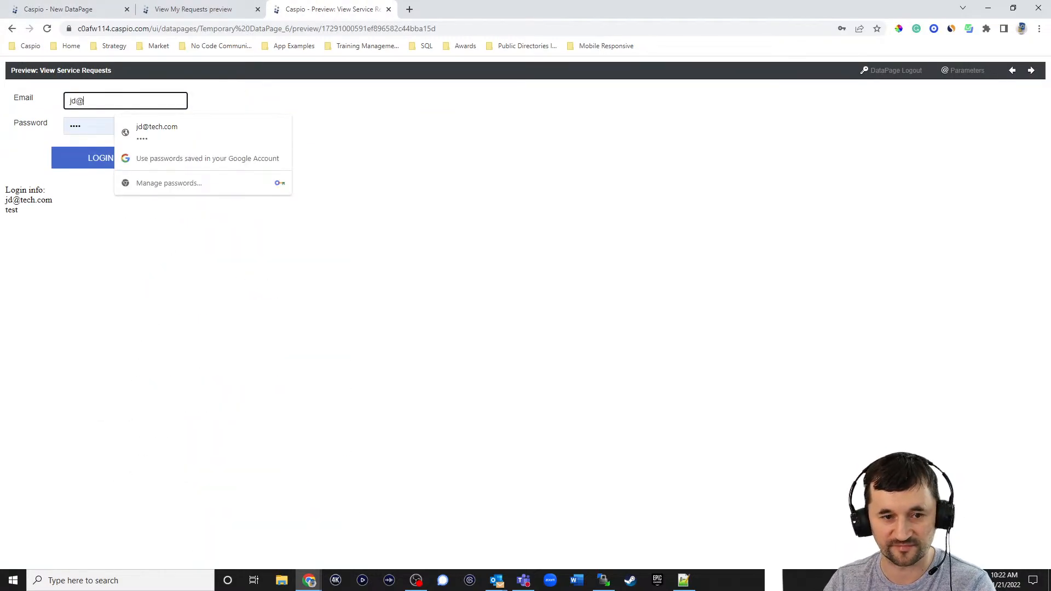
key("Tab")
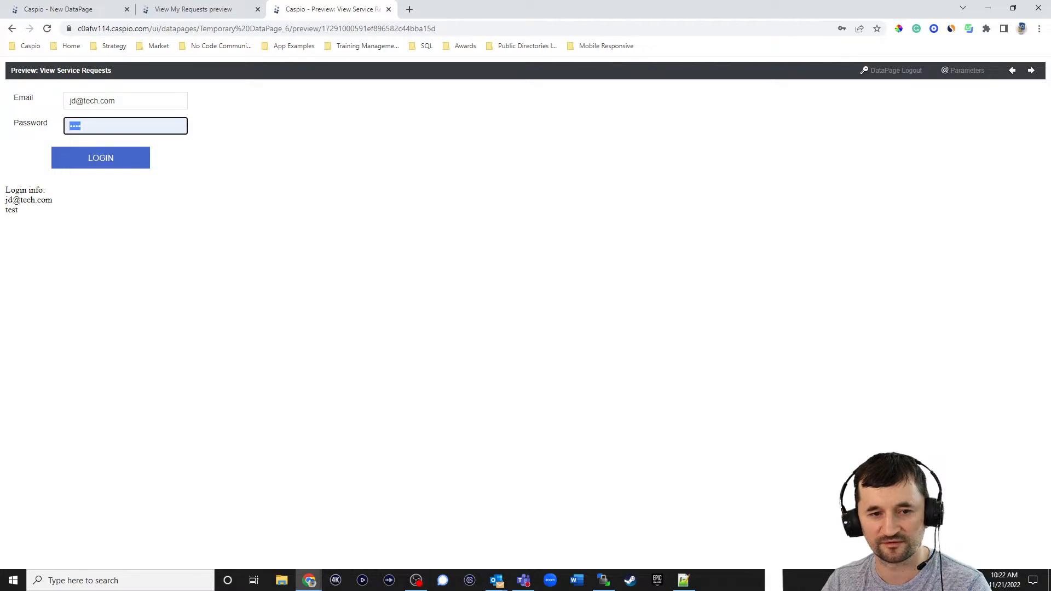
key("Return")
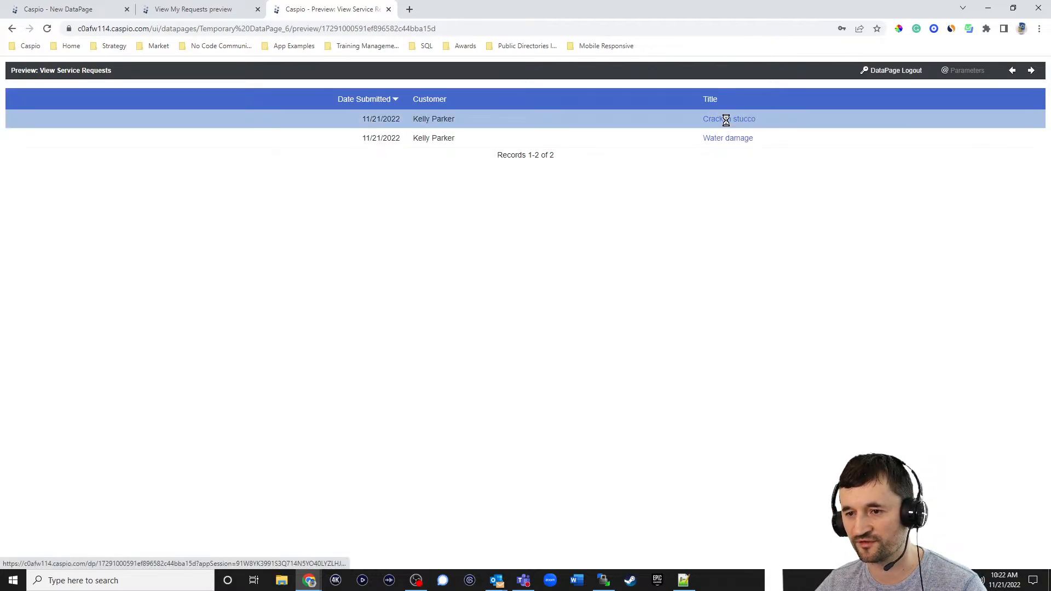
- In Crack in stucco, switch Status to Pending, then Completed, to test the rule
left_click(728, 121)
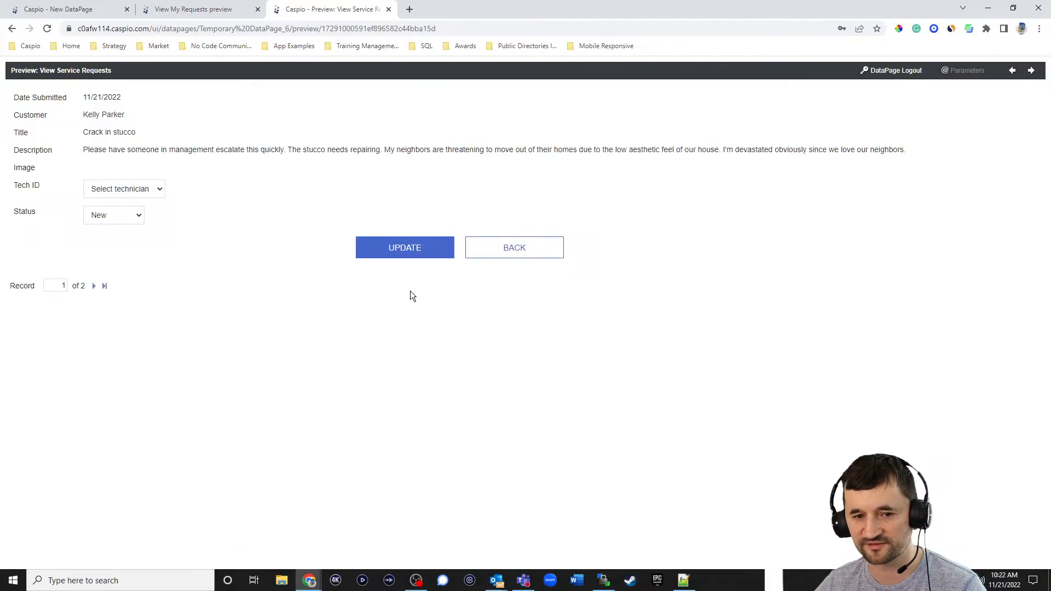
left_click(127, 219)
left_click(199, 223)
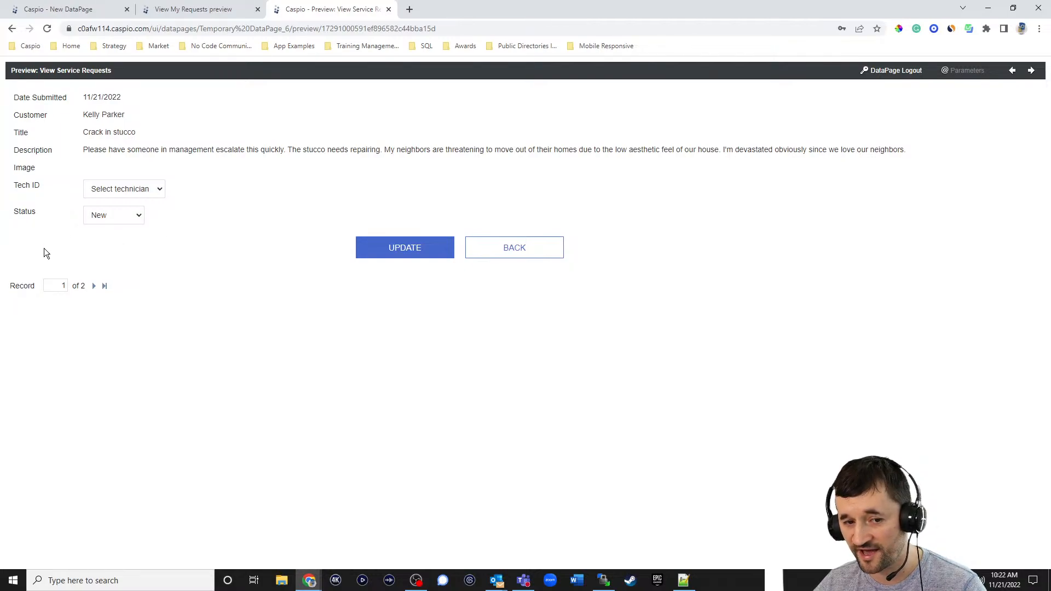
left_click(118, 219)
left_click(118, 247)
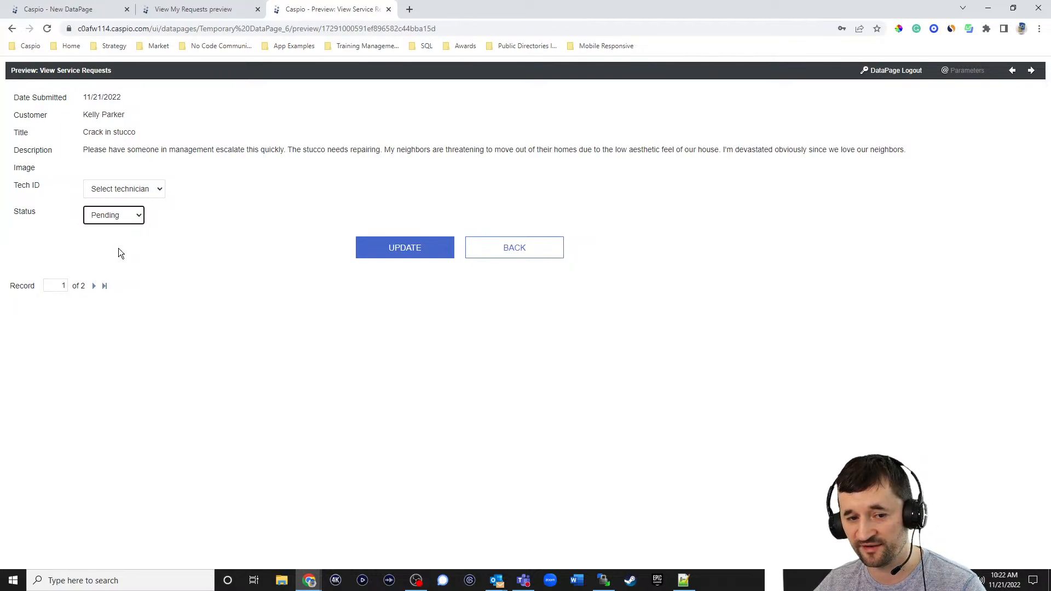
left_click(104, 220)
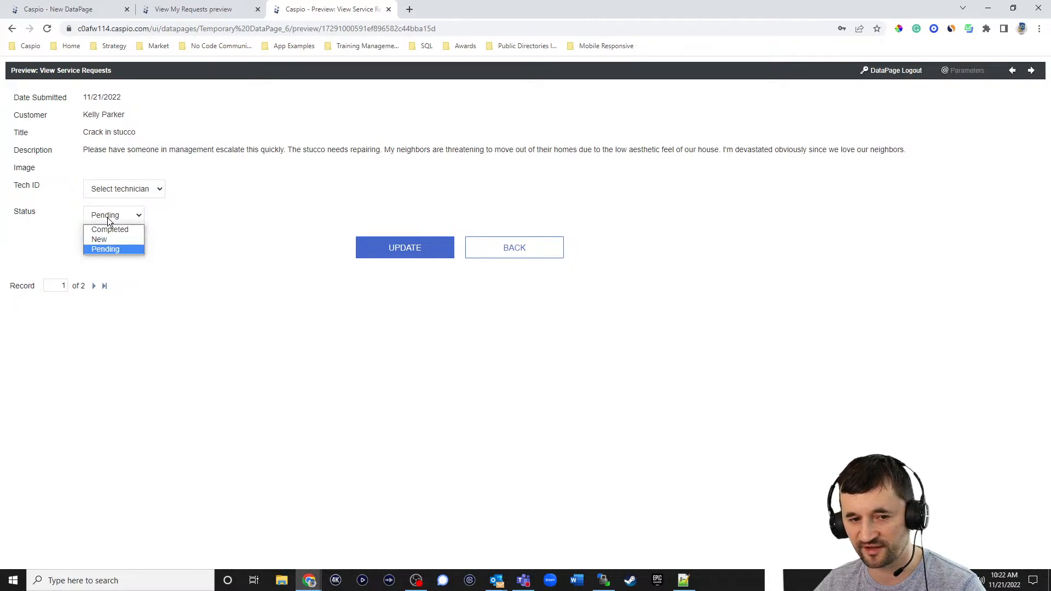
left_click(107, 229)
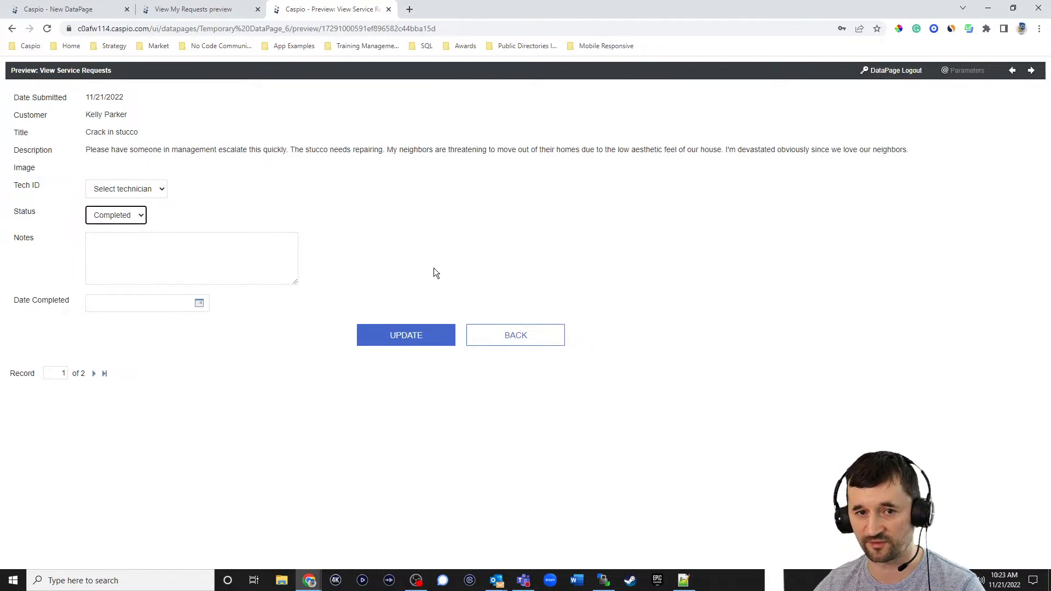
left_click(91, 10)
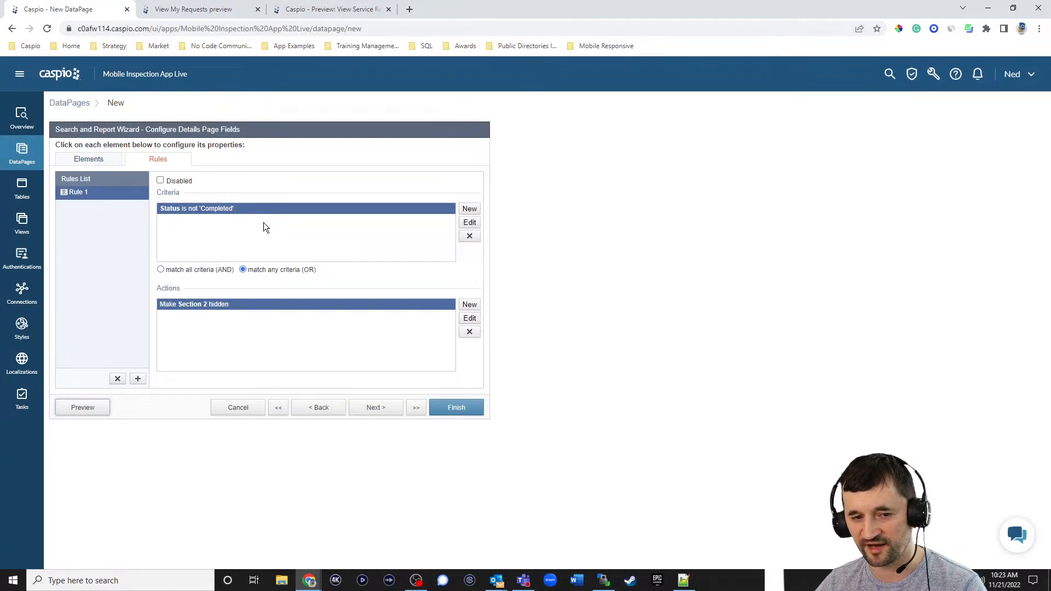
- Add Rule 2 with the criterion Status equals 'Completed'
left_click(138, 378)
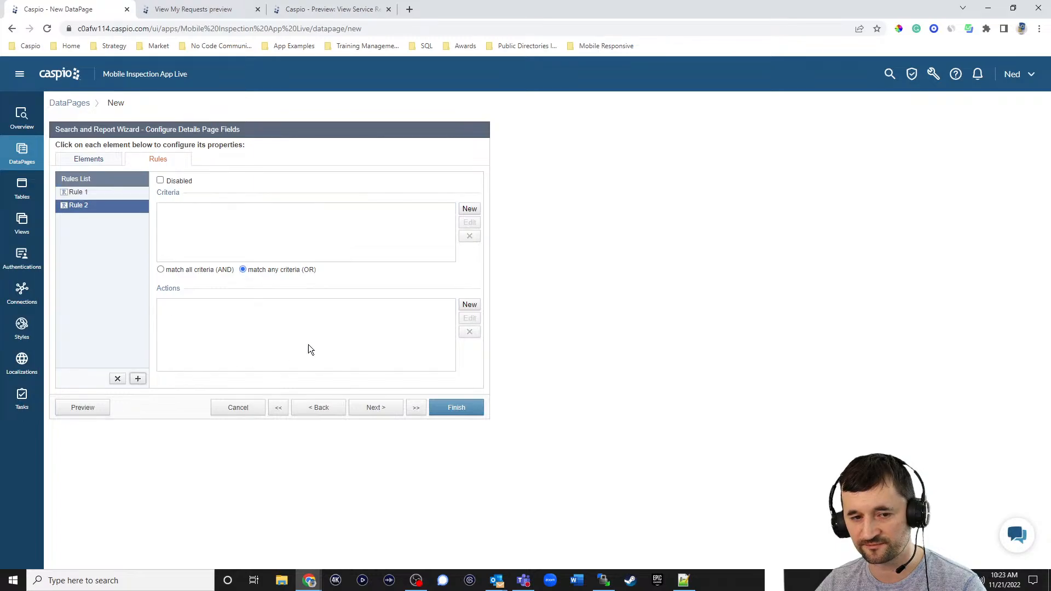
left_click(468, 209)
left_click(523, 257)
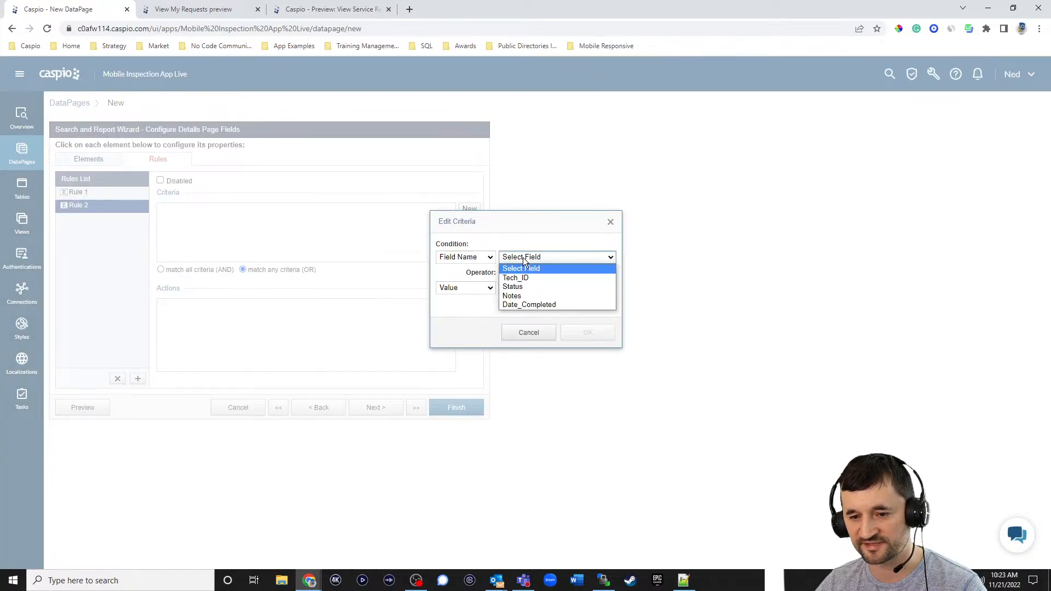
left_click(523, 287)
left_click(521, 285)
type("Co")
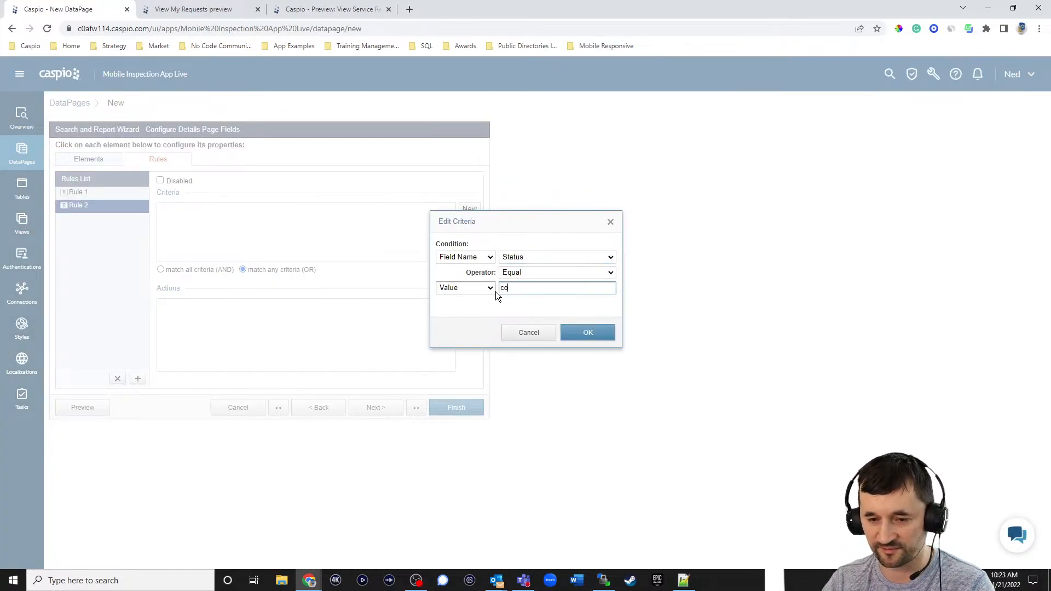
type("mpletedc")
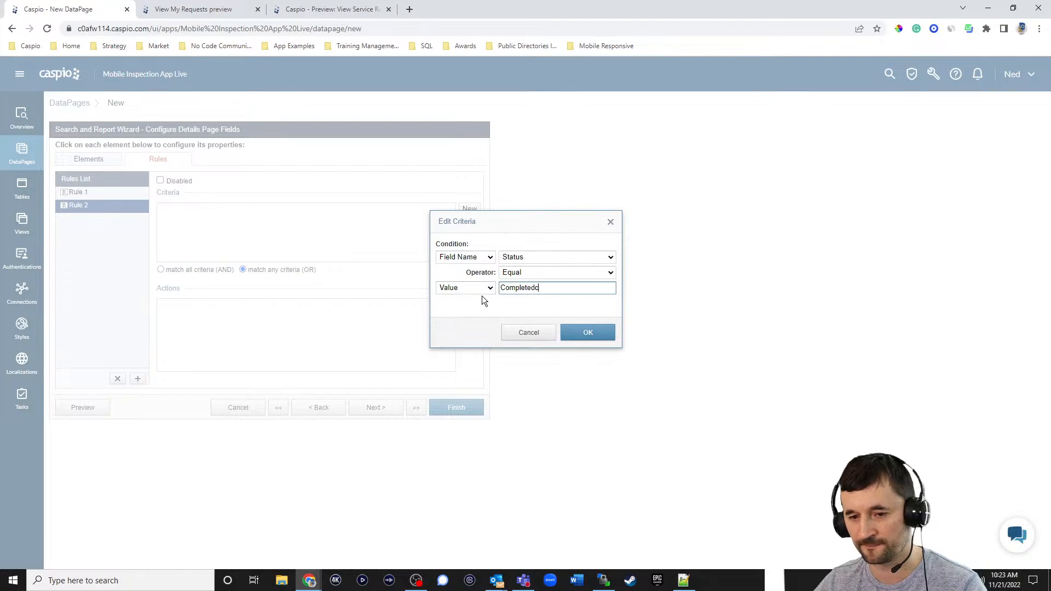
left_click(580, 335)
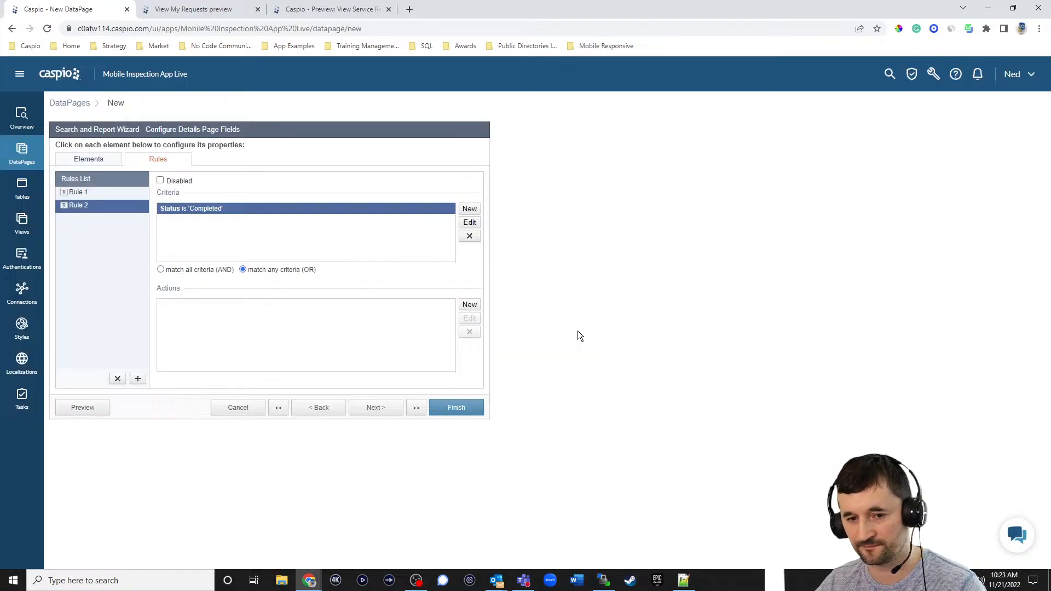
- Add Required actions for Notes and Date_Completed, then finish the DataPage
left_click(480, 305)
left_click(518, 250)
left_click(519, 284)
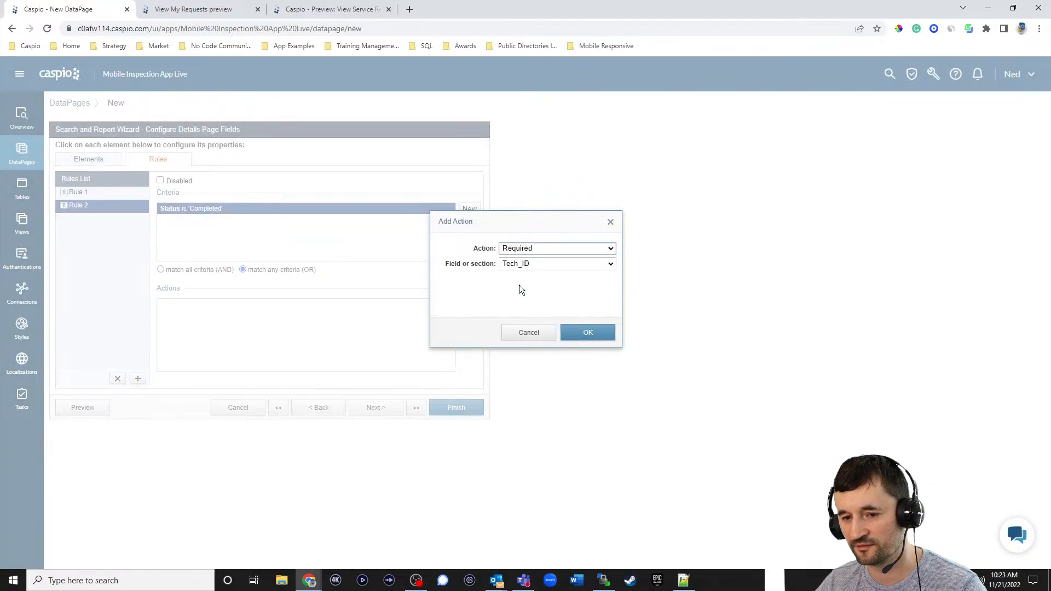
left_click(522, 264)
left_click(524, 282)
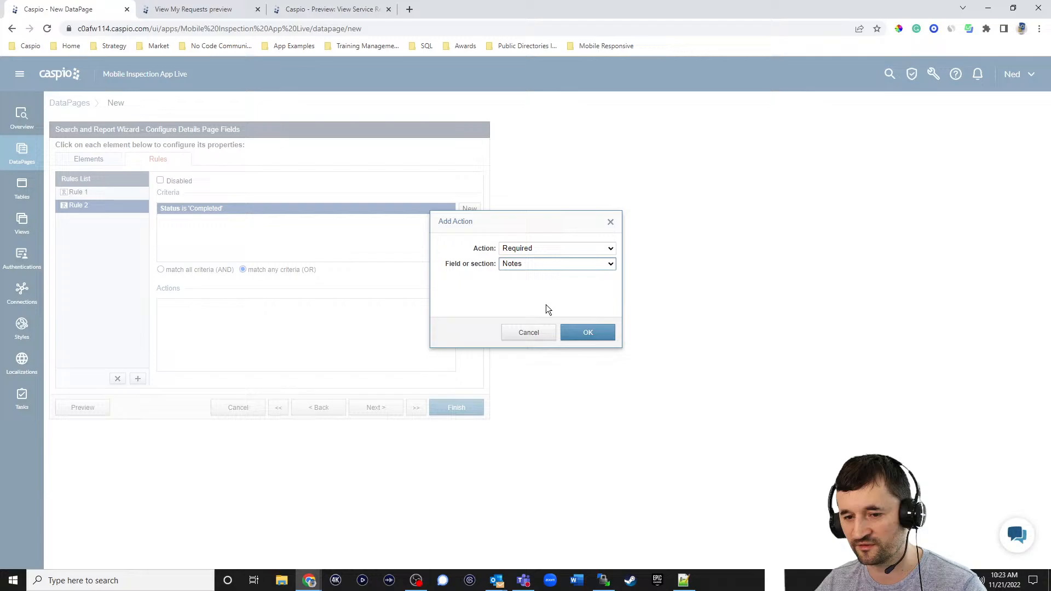
left_click(569, 332)
left_click(480, 304)
left_click(528, 250)
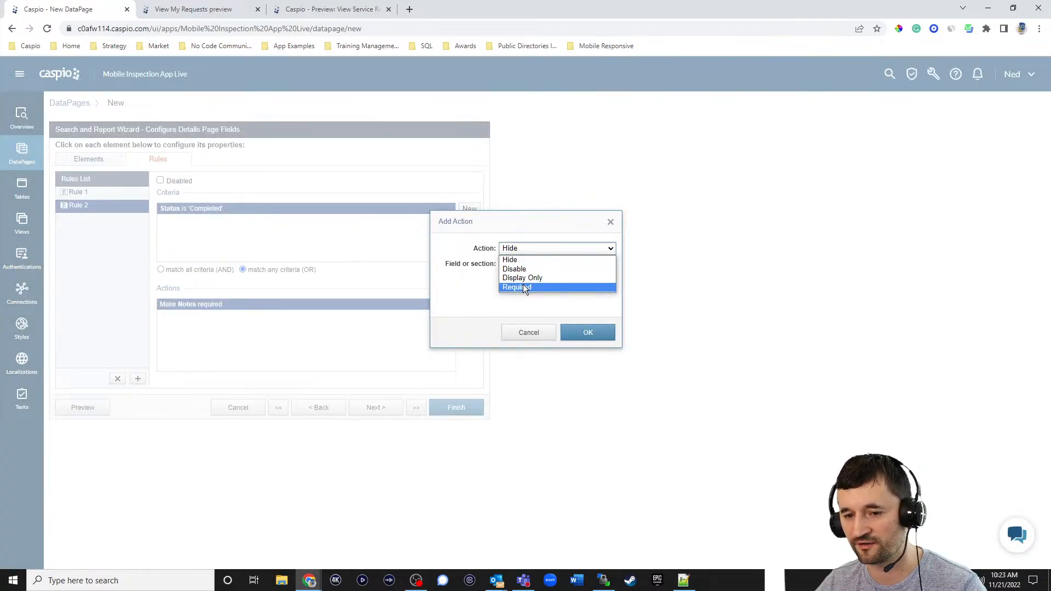
left_click(523, 284)
left_click(527, 262)
left_click(526, 282)
left_click(585, 332)
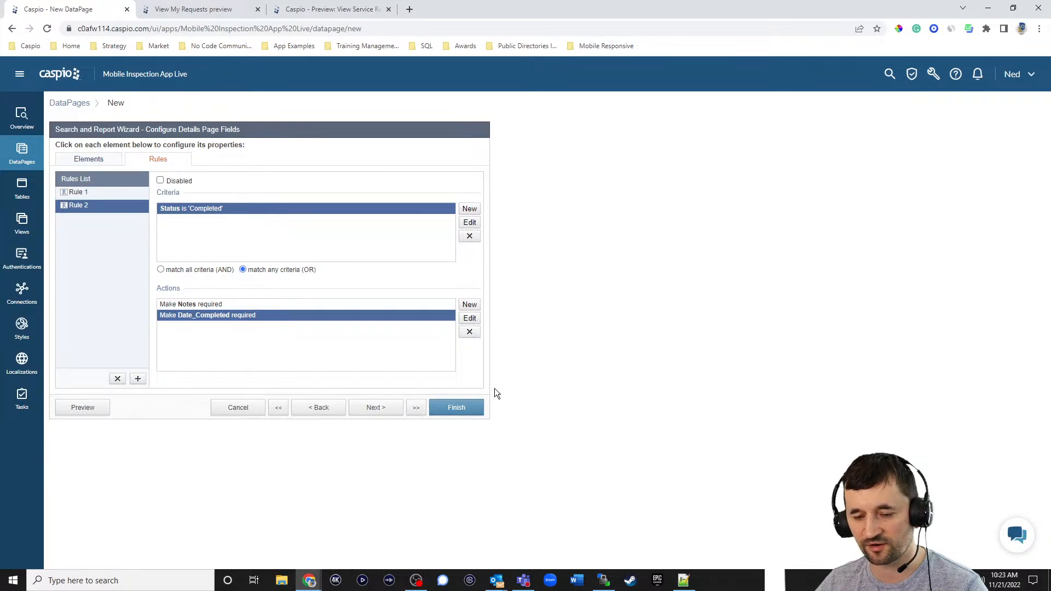
left_click(453, 409)
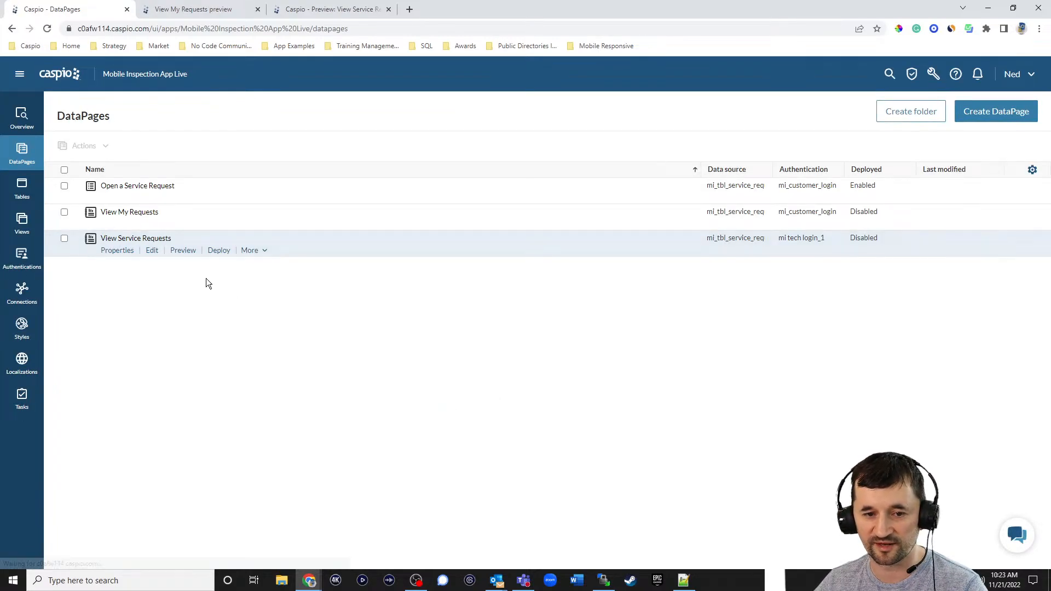
- Preview the saved View Service Requests page and open the Crack in stucco request
left_click(184, 250)
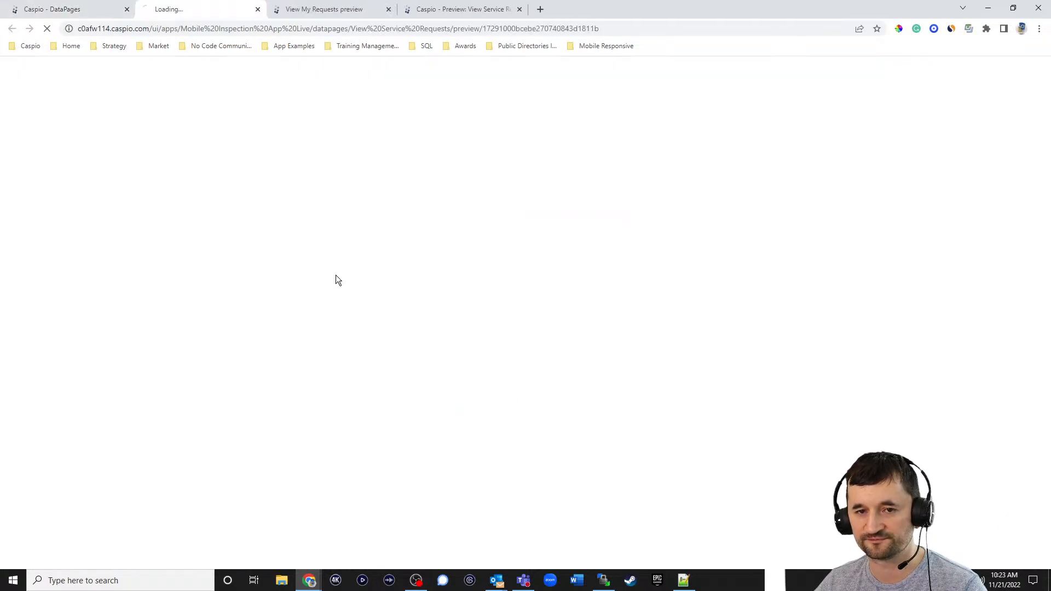
left_click(519, 10)
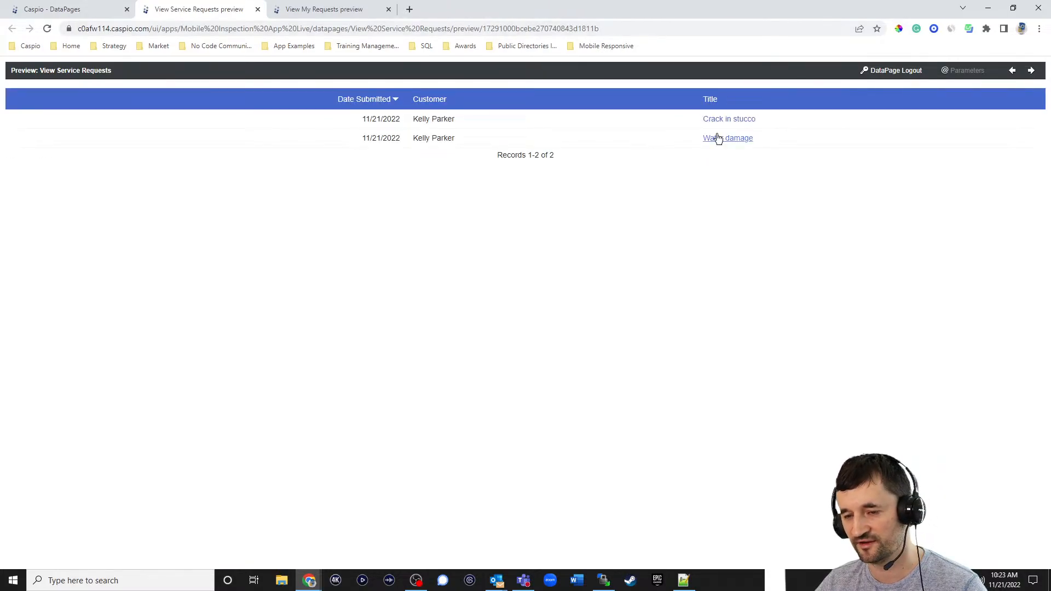
left_click(724, 119)
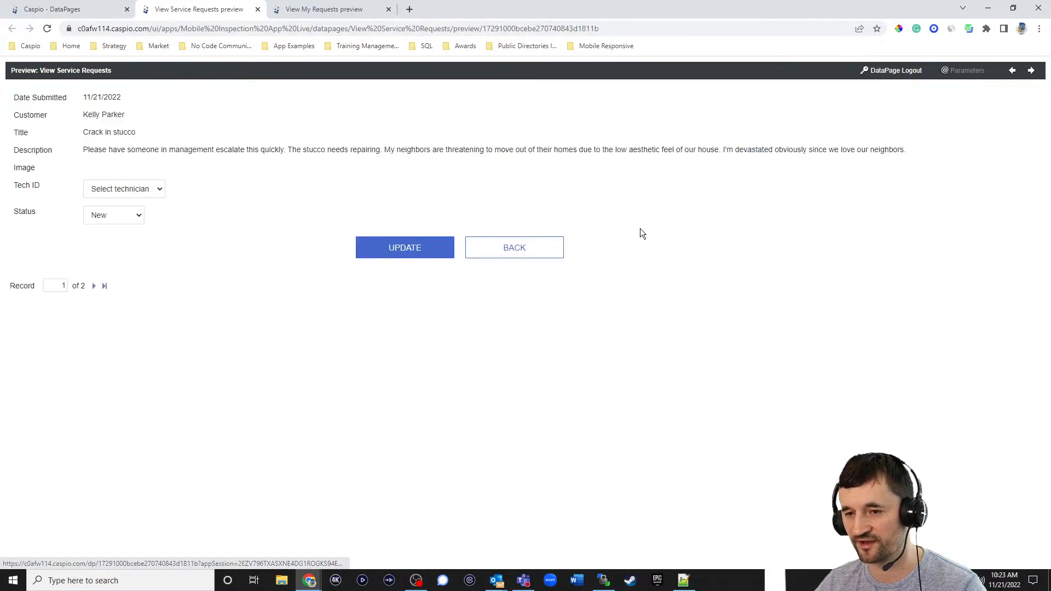
- Assign a technician, set Status Completed, add repair notes, date 11/21/2022, and update
left_click(132, 188)
left_click(130, 213)
left_click(133, 214)
left_click(118, 226)
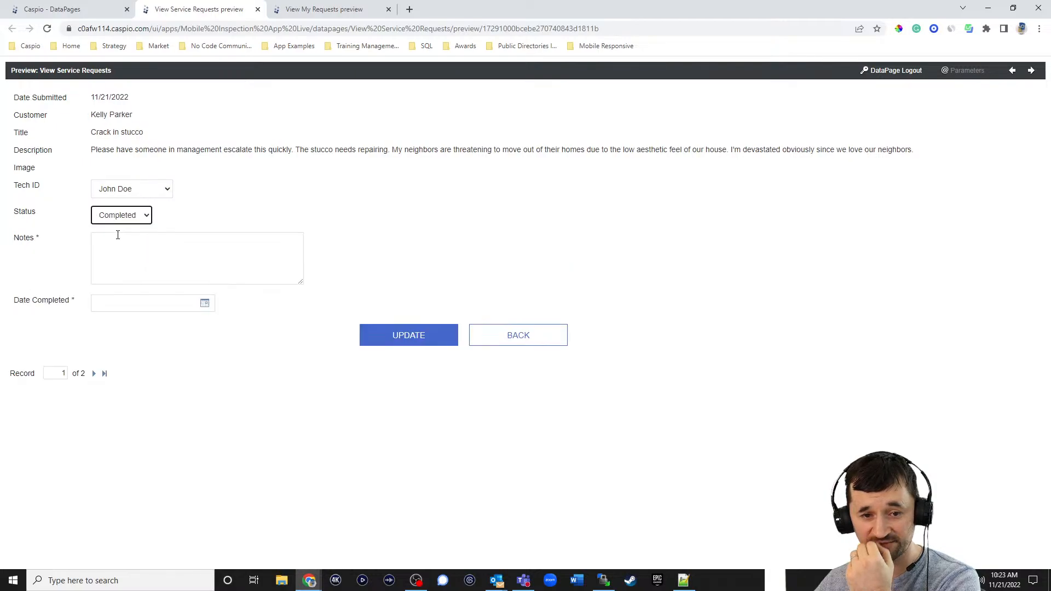
left_click(119, 251)
type("Applie")
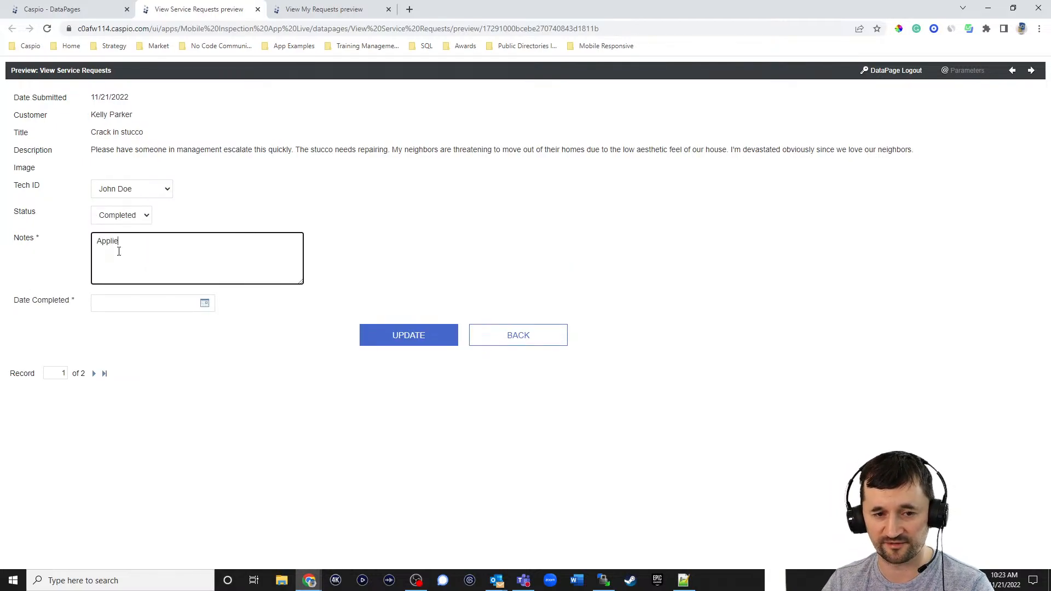
type("d more to the wall. Y")
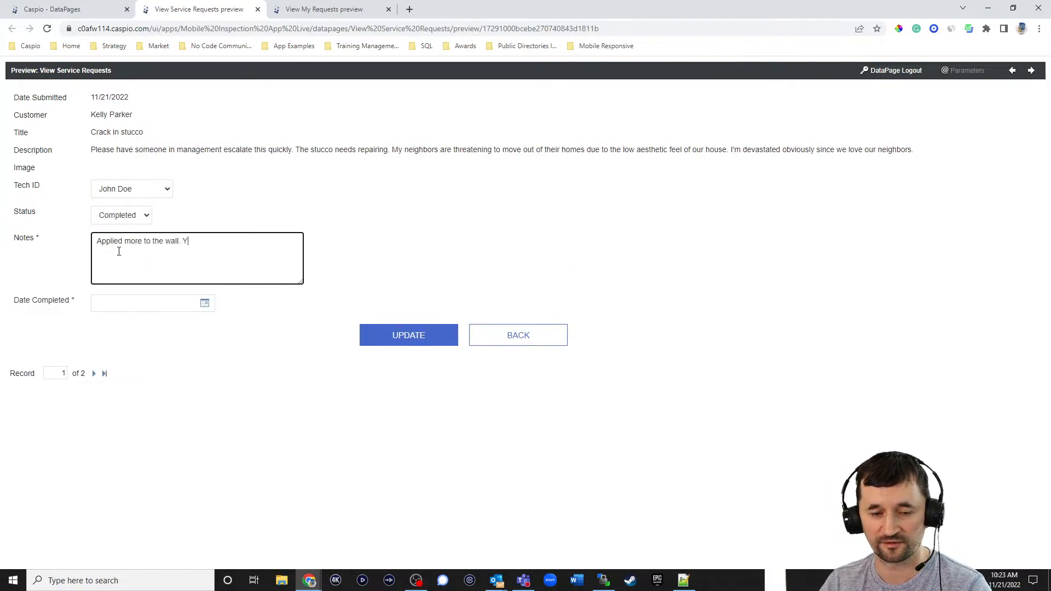
type("our neighbors should be ")
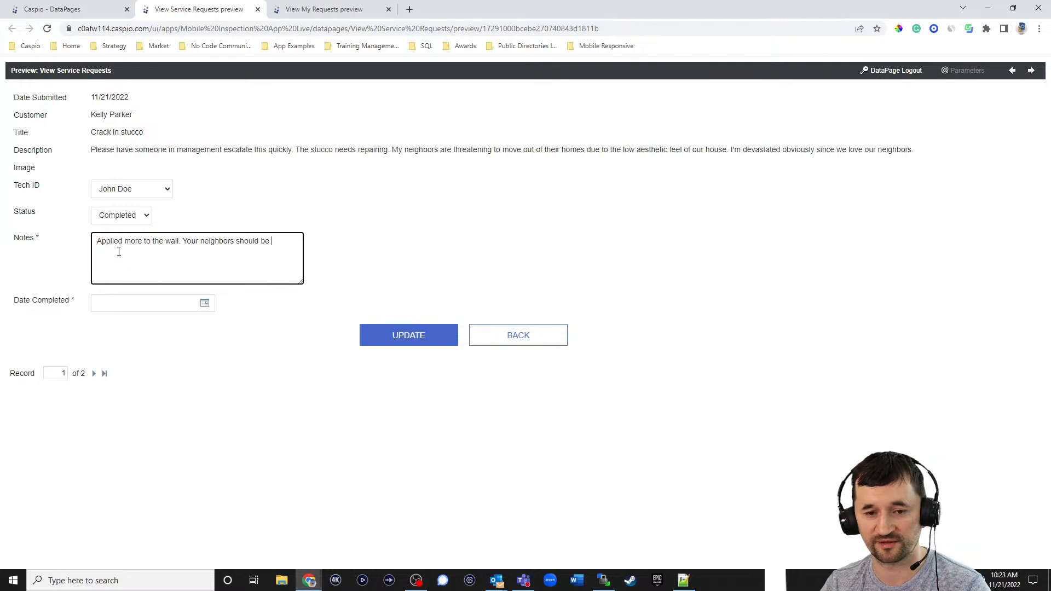
type("happy now :)")
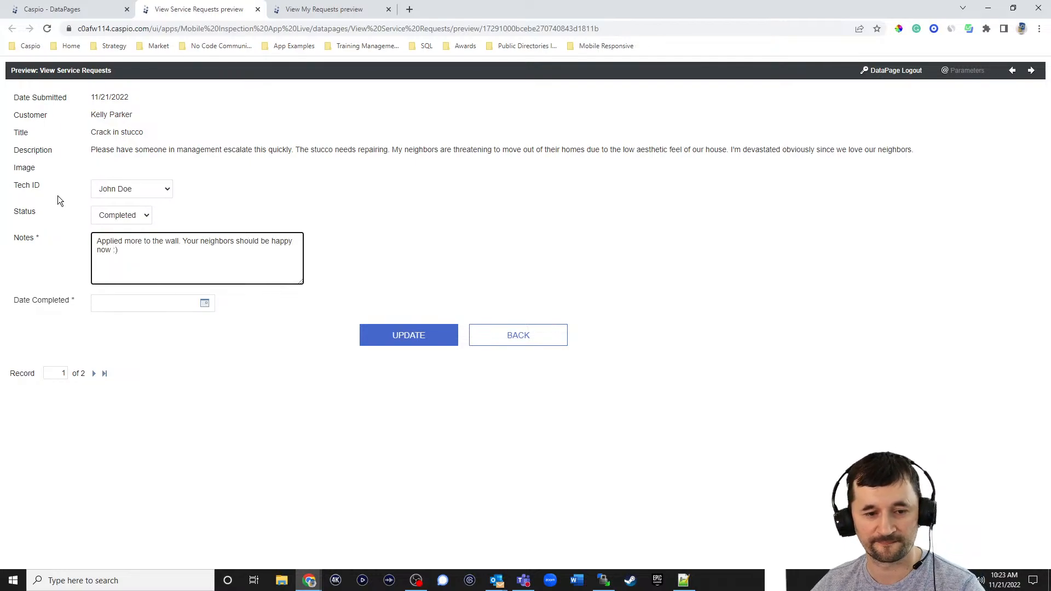
left_click(205, 304)
left_click(104, 426)
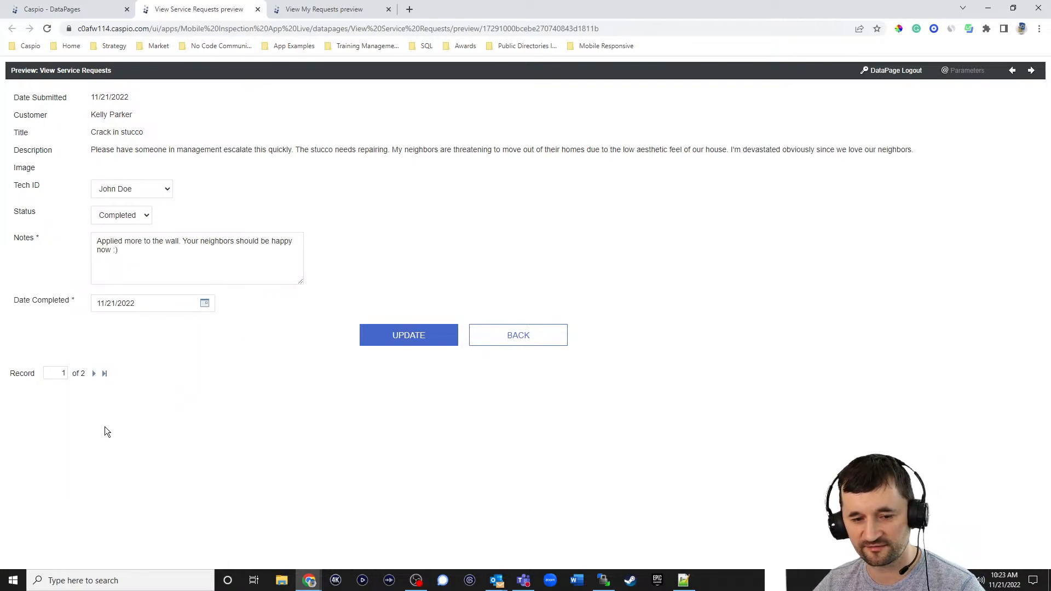
left_click(379, 345)
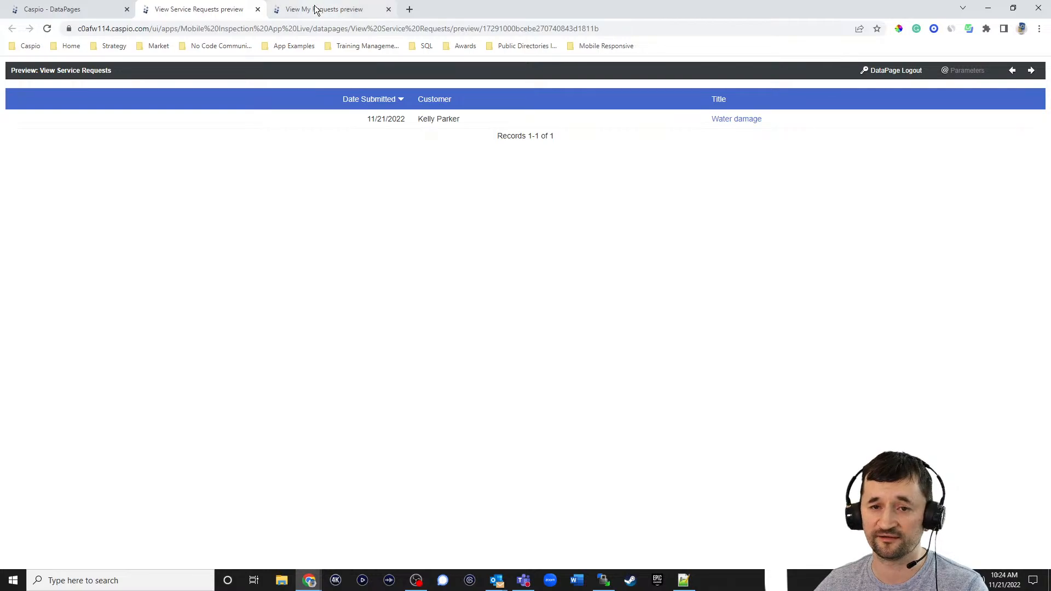
- Preview View My Requests and open the Crack in stucco request's details
left_click(107, 9)
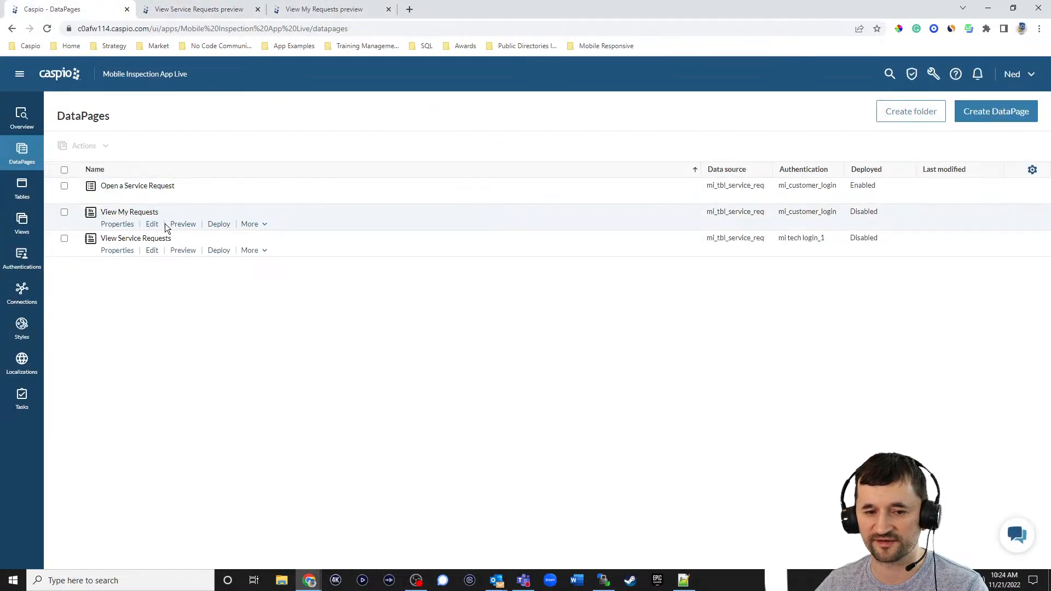
left_click(180, 224)
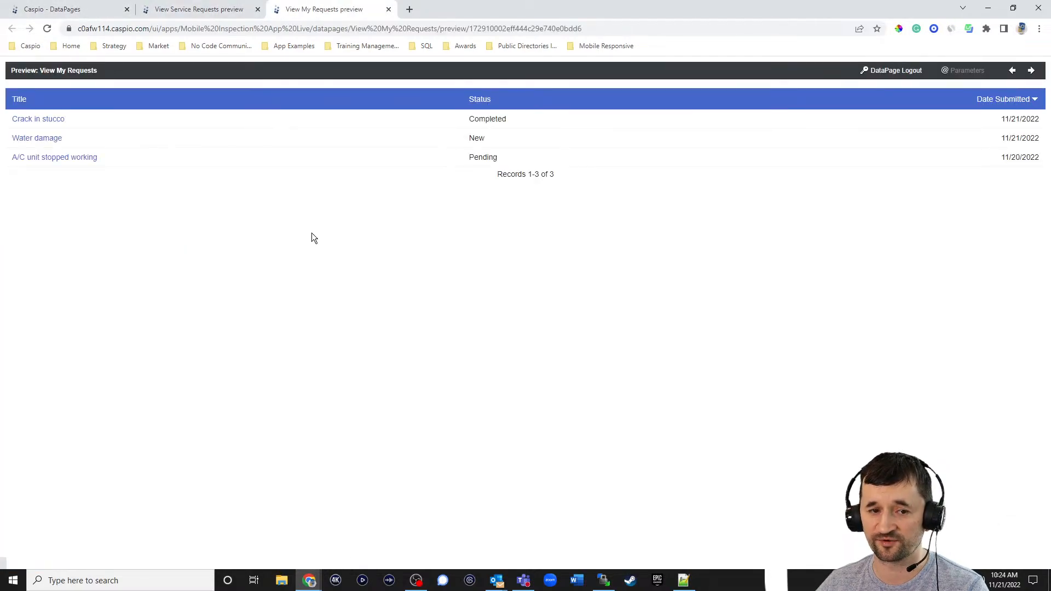
left_click(57, 122)
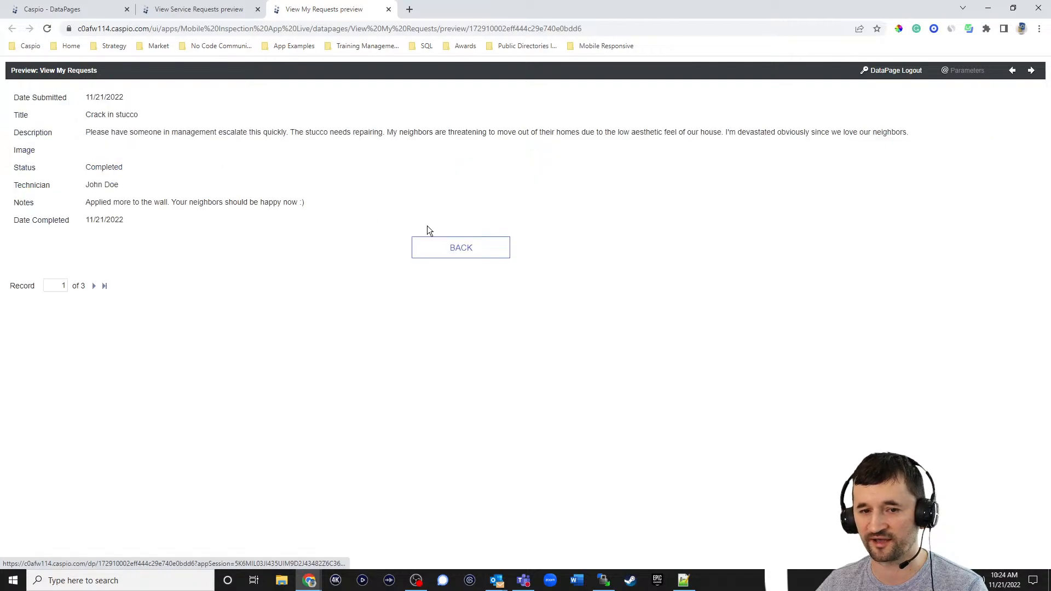
- Highlight its Completed status, technician and 11/21/2022 date, then load Create a Service Request
double_click(87, 166)
left_click_drag(85, 184, 296, 204)
left_click_drag(93, 222, 176, 221)
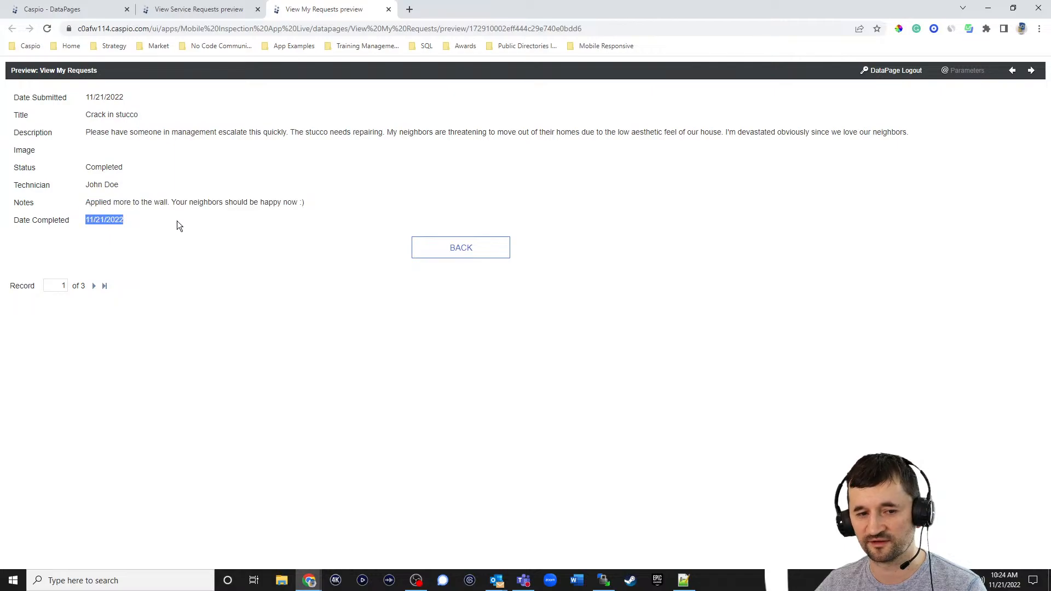
left_click(207, 284)
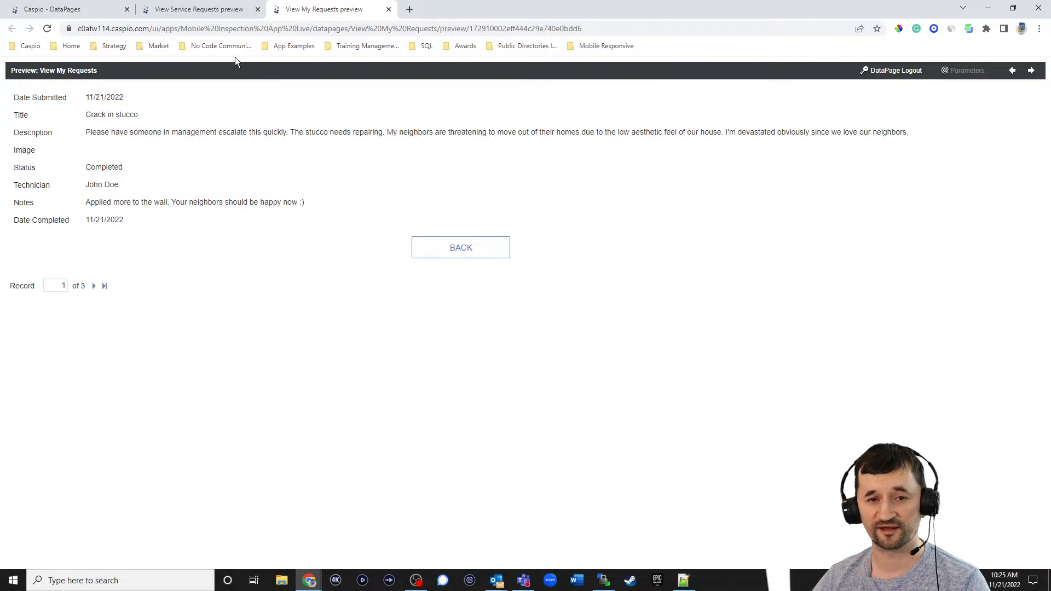
left_click(596, 46)
left_click(605, 65)
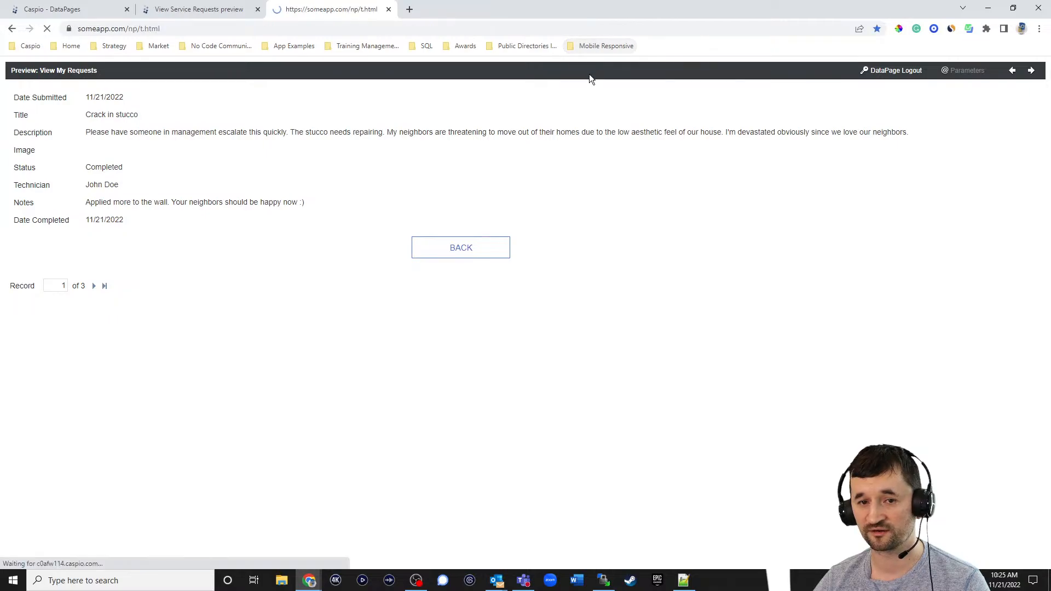
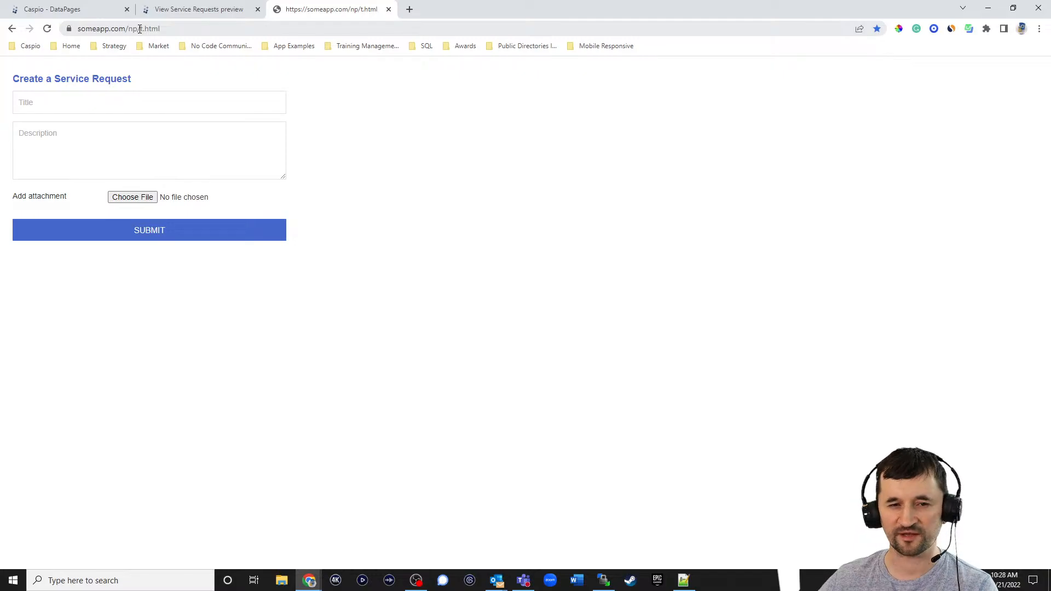
- Open zapier.com in a new tab and choose Caspio Cloud Database as the first app
left_click(412, 10)
type("zap")
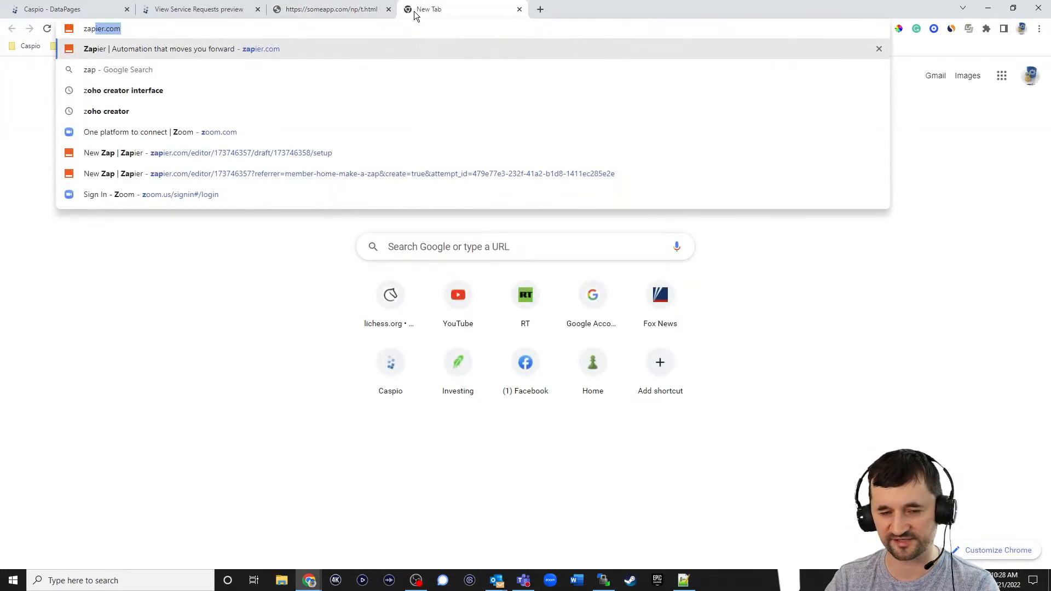
key("Return")
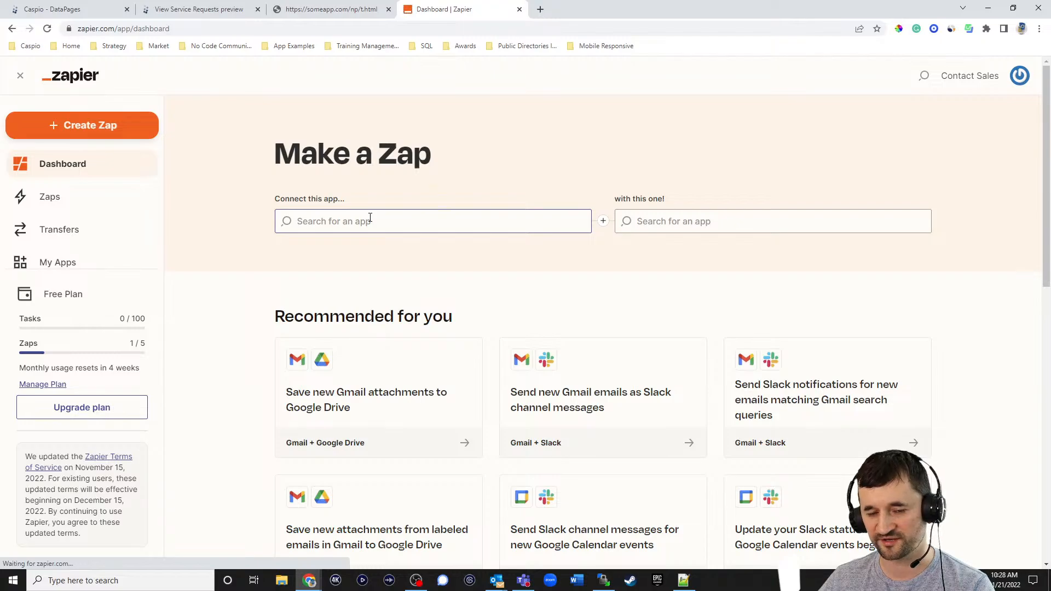
left_click(370, 218)
type("caspio")
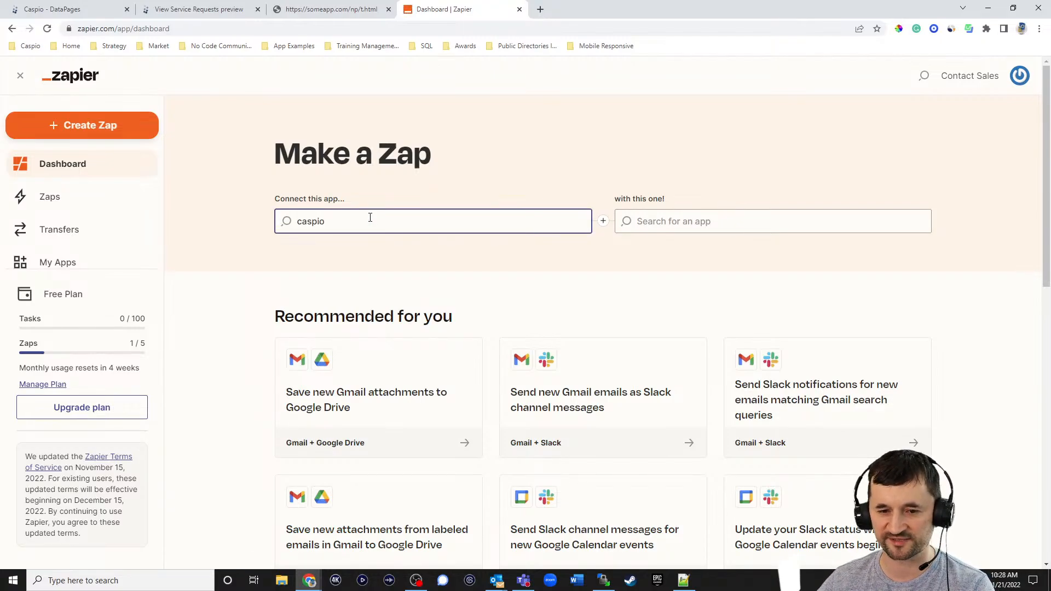
left_click(356, 256)
- Pair Caspio with PayPal in Make a Zap, then return to the Caspio DataPages tab
left_click(678, 221)
type("pay")
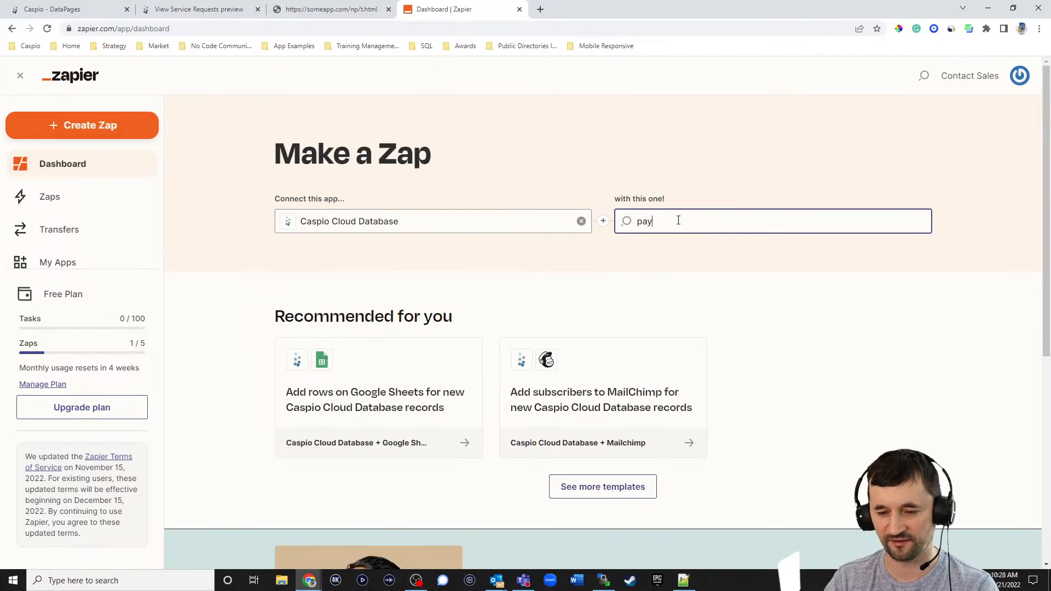
type("pal")
left_click(666, 253)
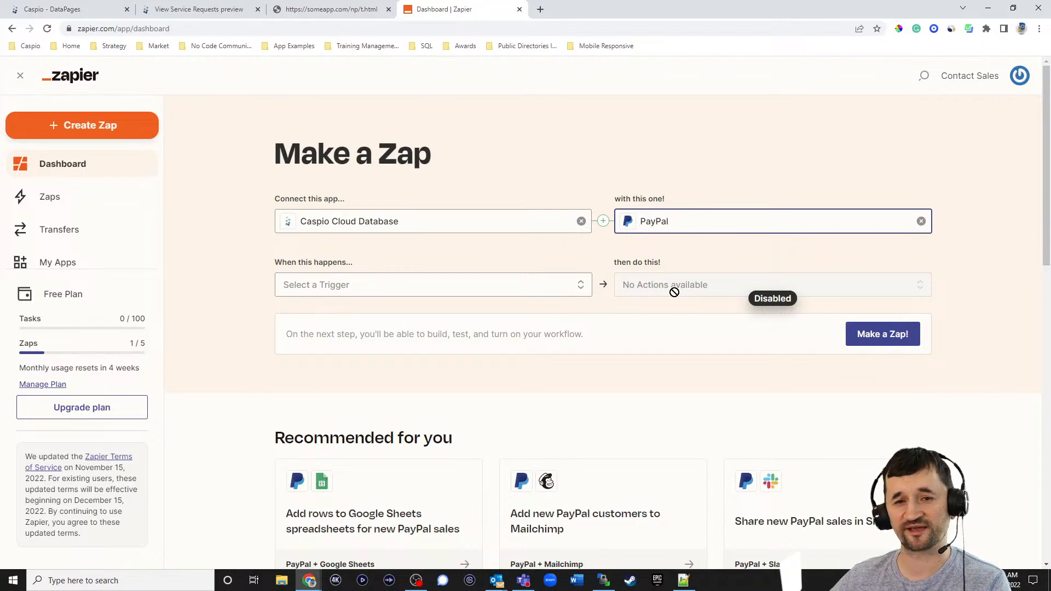
left_click(57, 11)
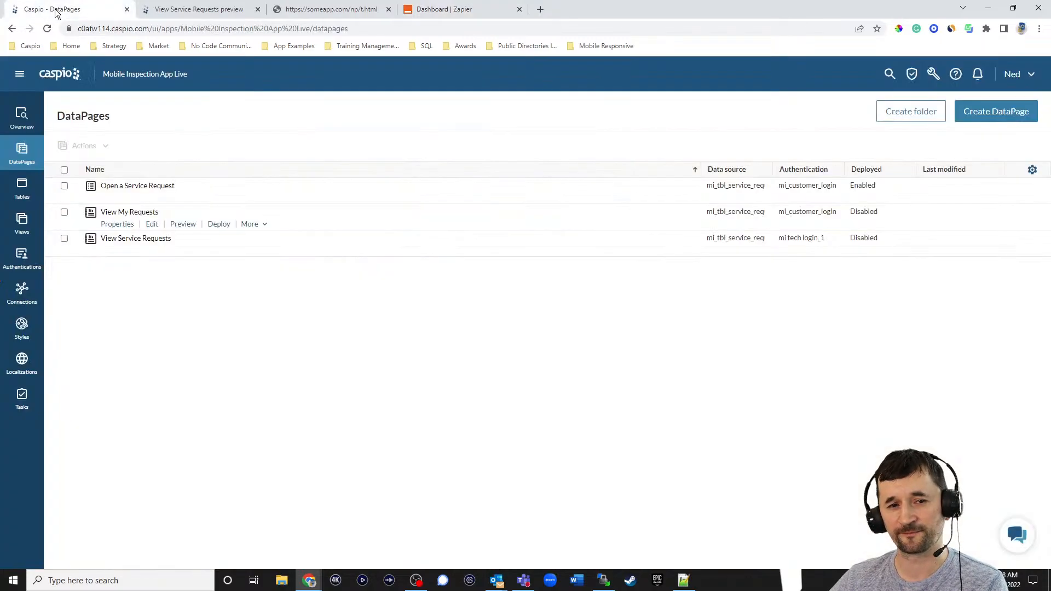
- Start a new payment processor from the tools menu's Payment processors page, offering Stripe or PayPal Express
left_click(913, 74)
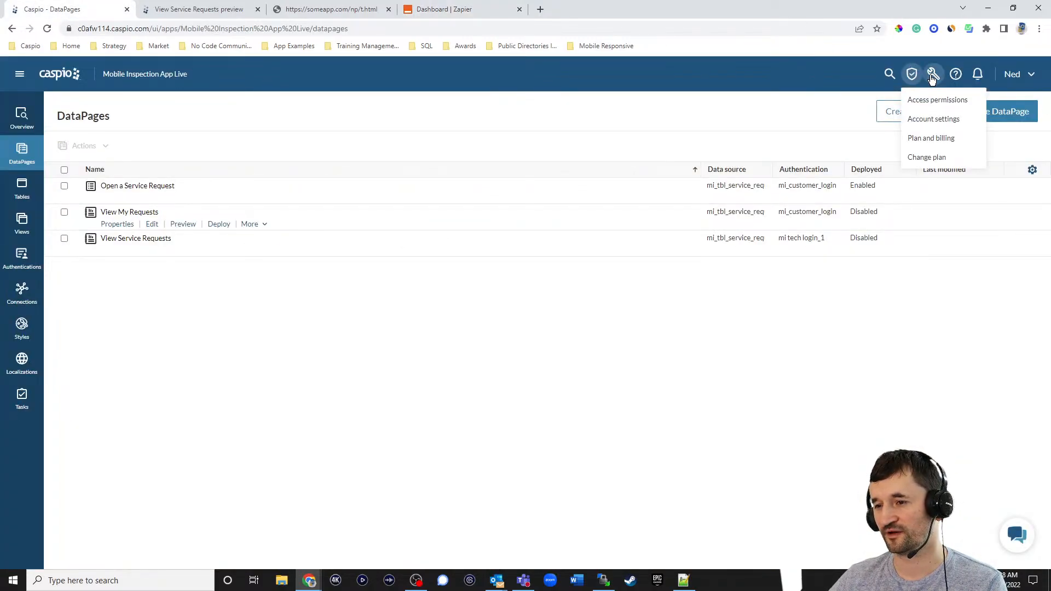
left_click(933, 74)
left_click(948, 158)
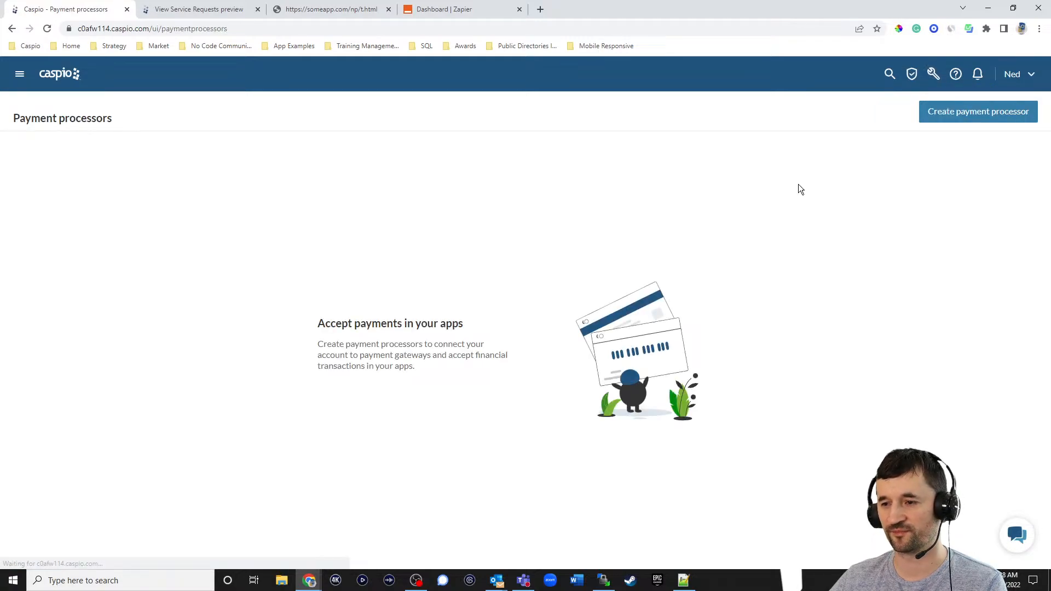
left_click(941, 115)
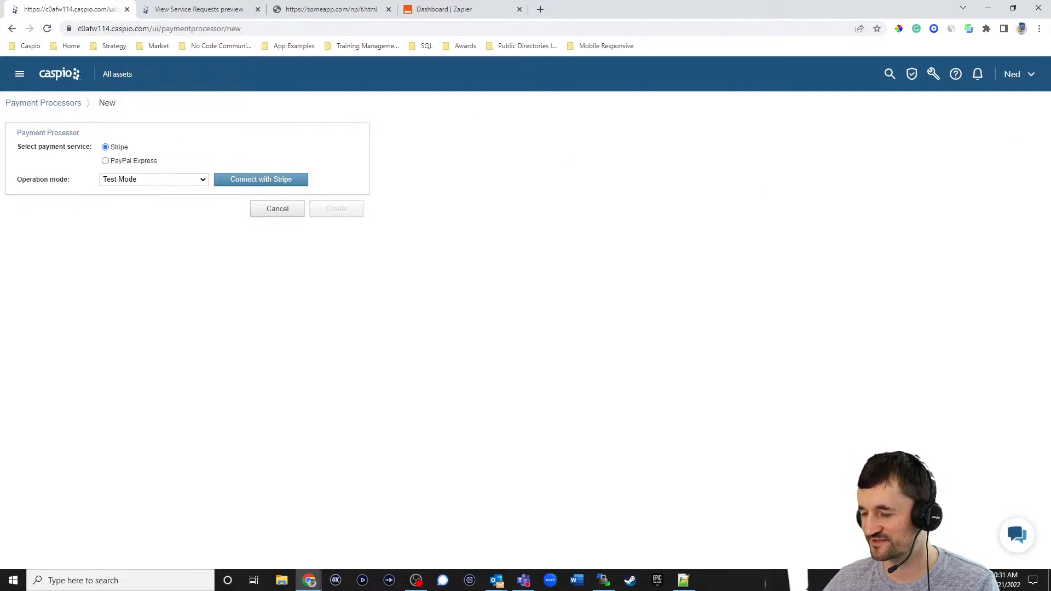
- In a new tab, search Caspio Ideabox for 'recurring' and open the recurring-payment idea with 4 votes
left_click(540, 11)
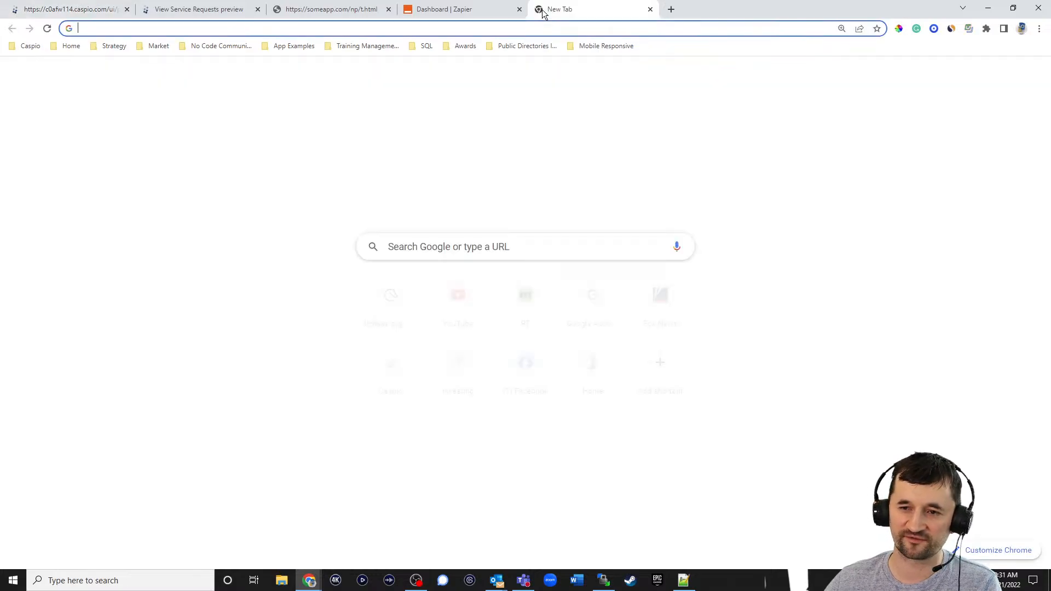
type("di")
key("BackSpace")
key("BackSpace")
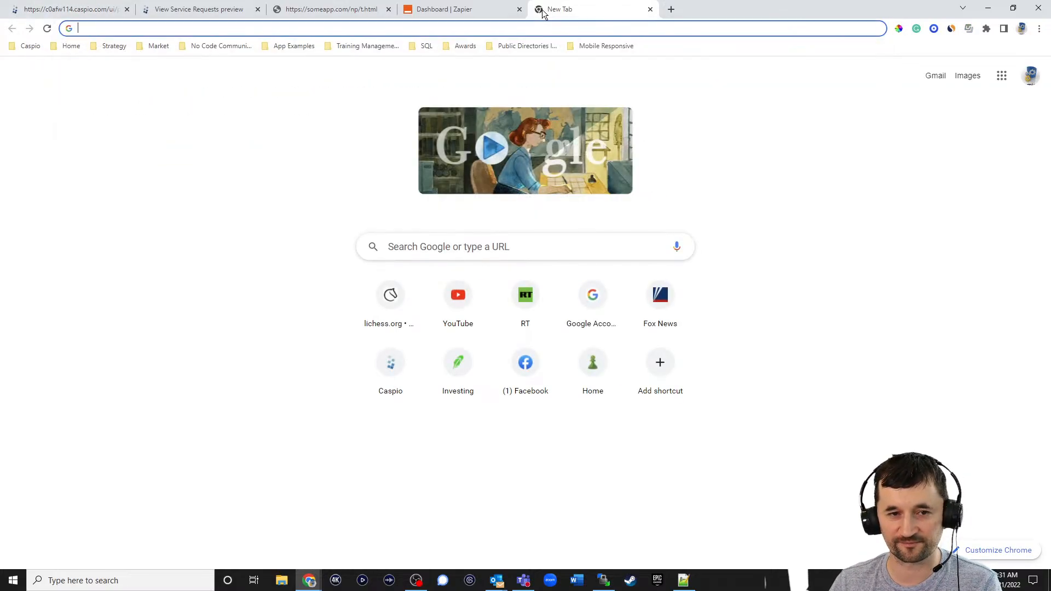
type("idea")
key("Return")
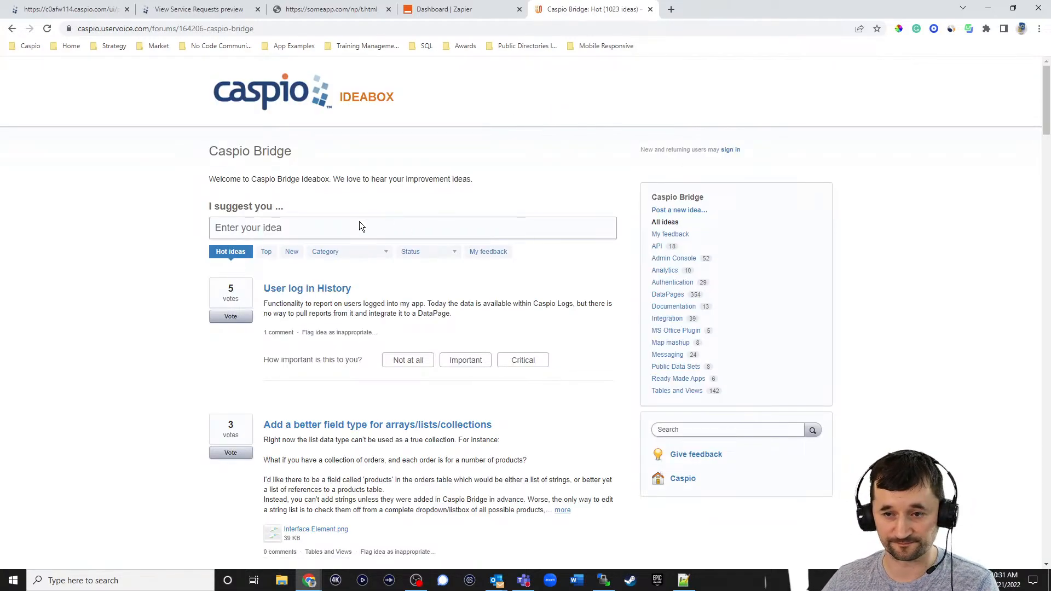
left_click(732, 432)
type("recurring")
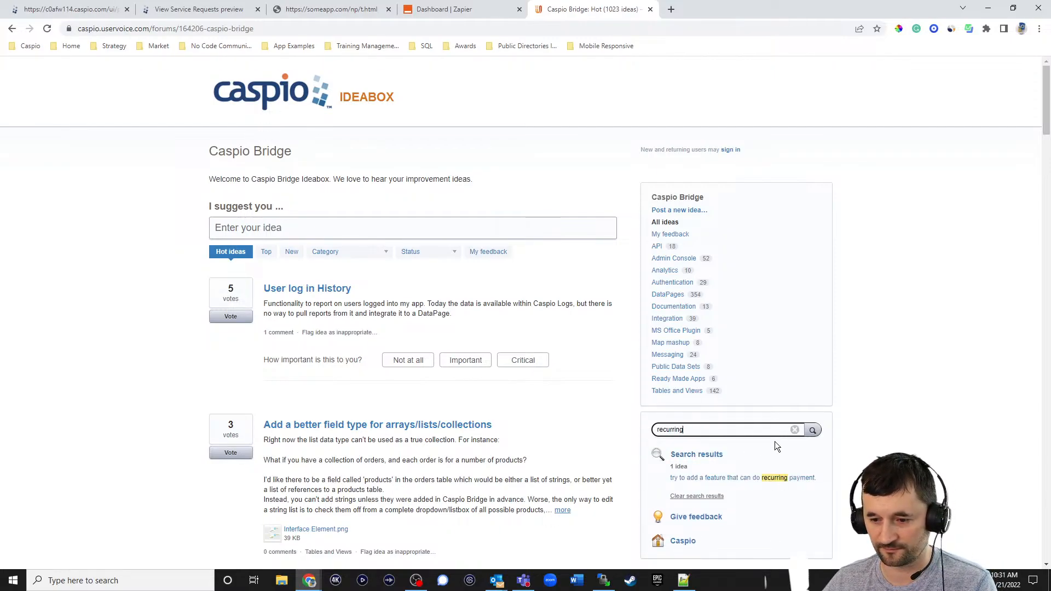
left_click(728, 478)
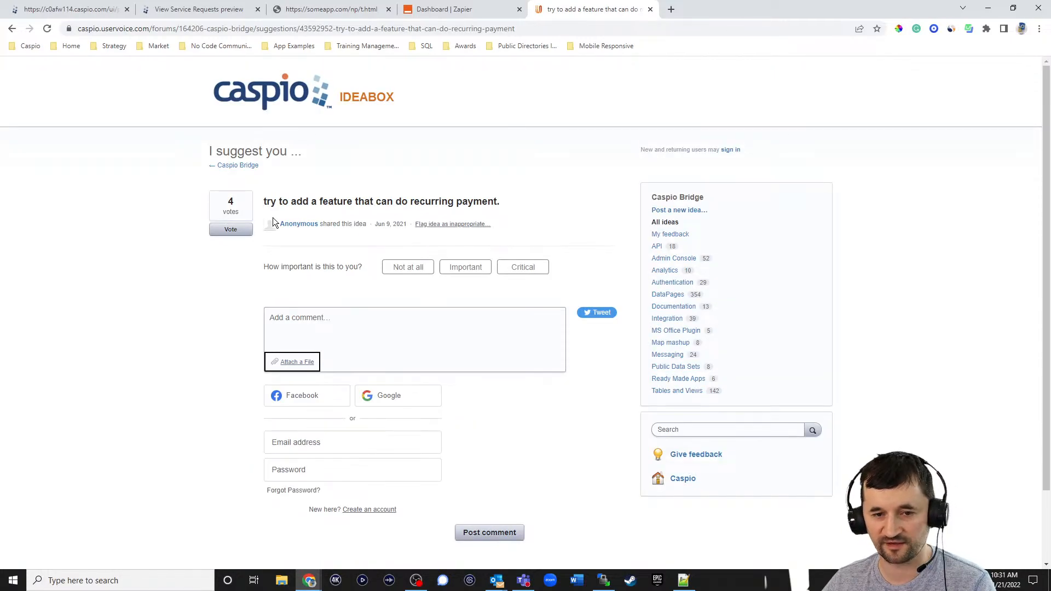
left_click(246, 29)
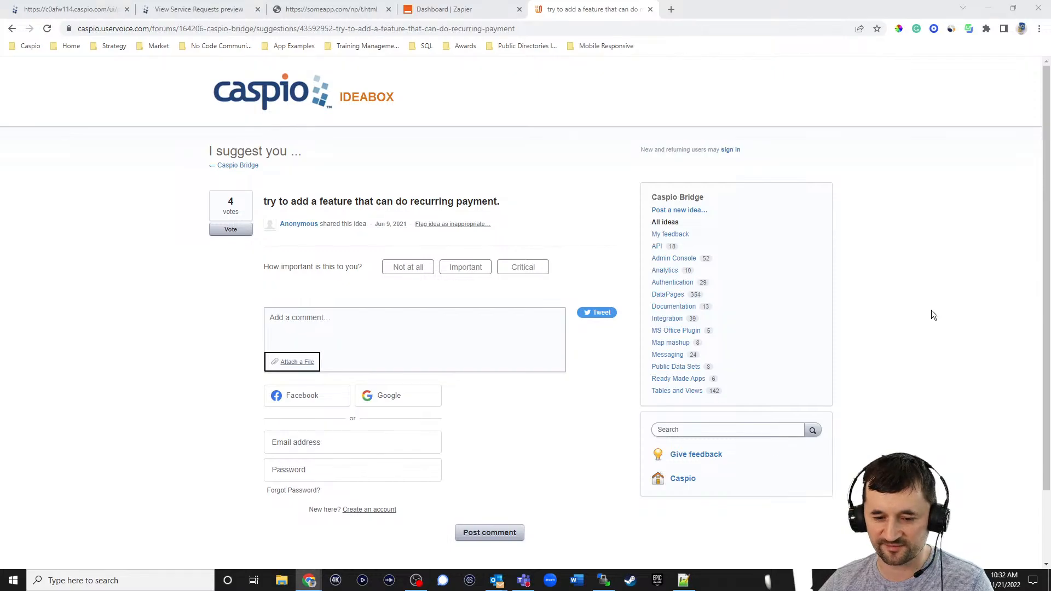
- Launch Notepad through a Windows search for 'notepad'
left_click(109, 580)
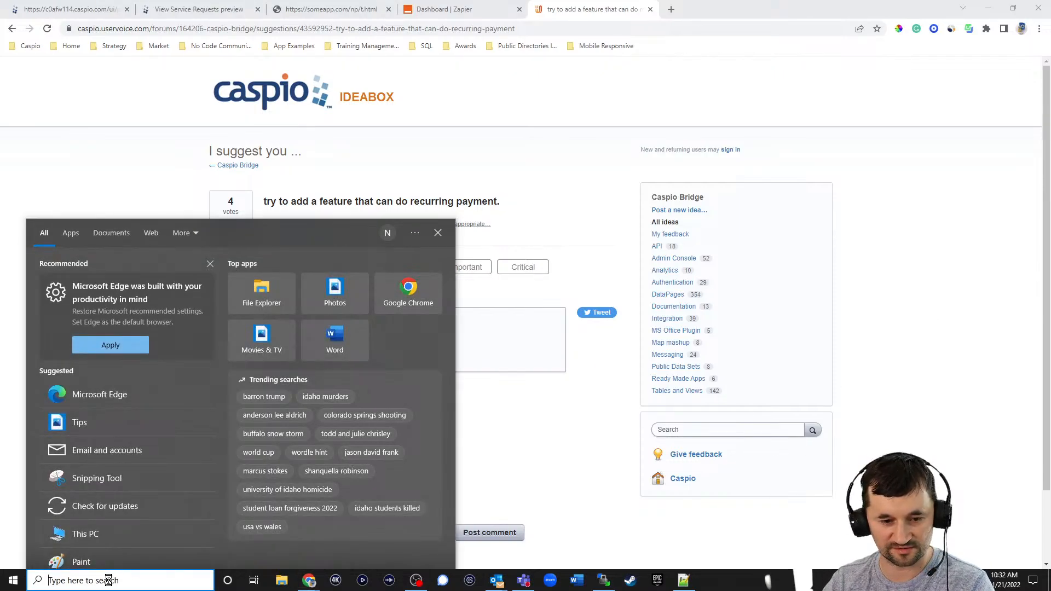
type("notepad")
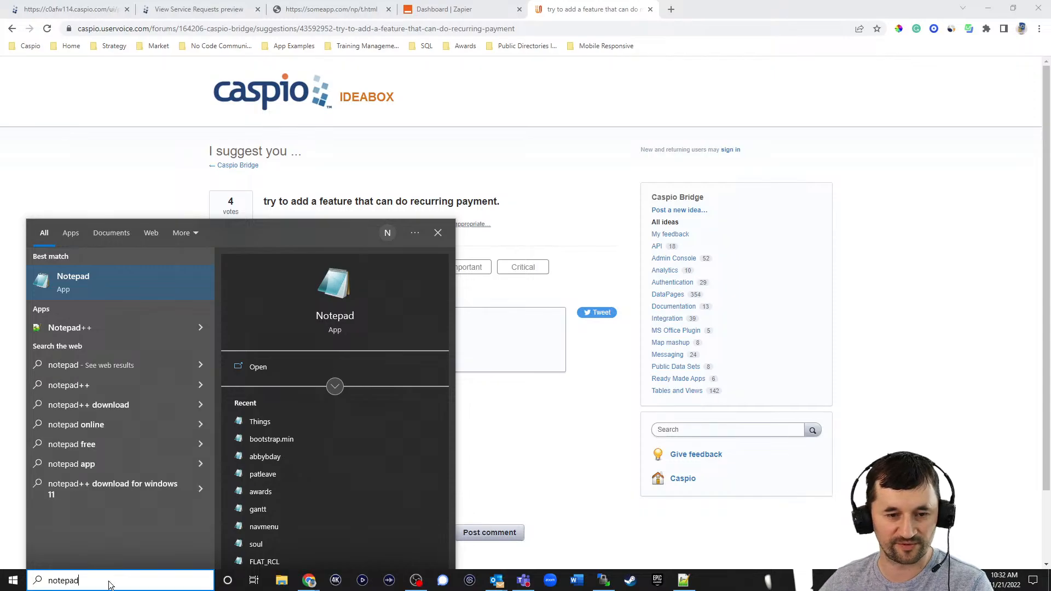
left_click(77, 291)
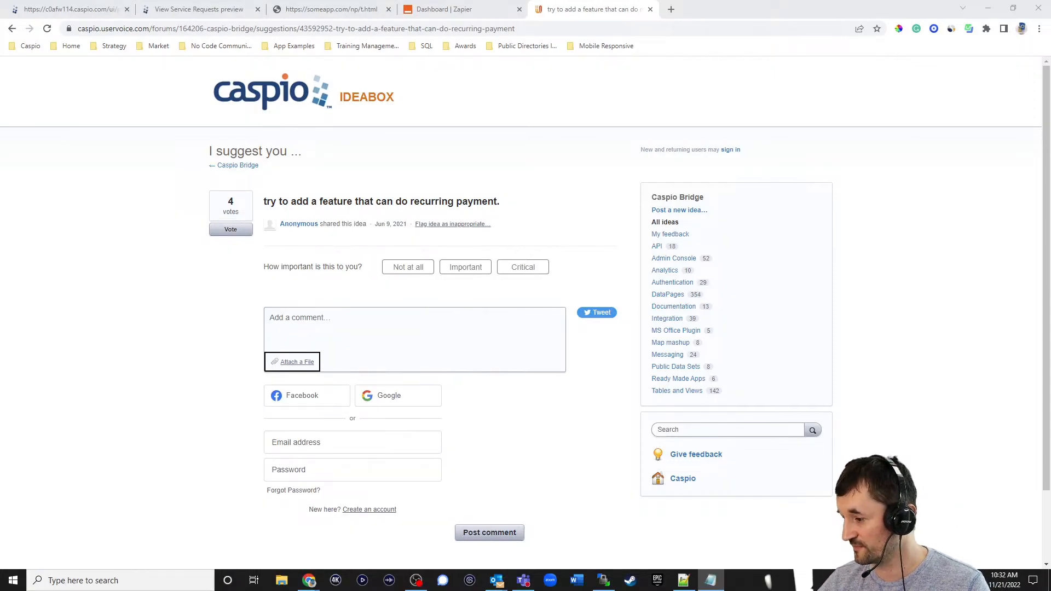
- Return to Chrome and show the Zapier tab pairing Caspio Cloud Database with PayPal
key("alt+Tab")
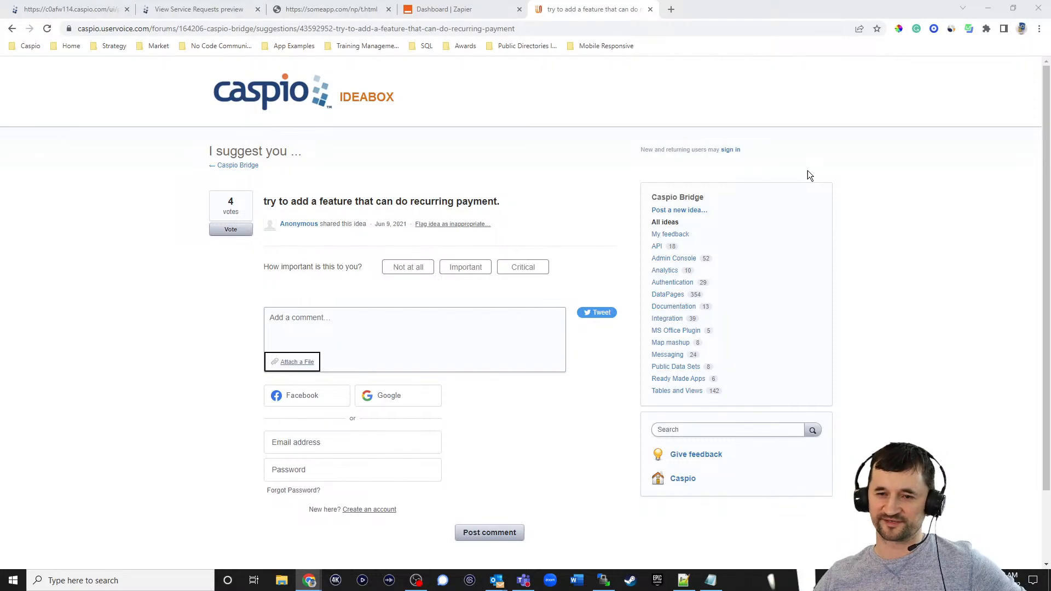
left_click(467, 12)
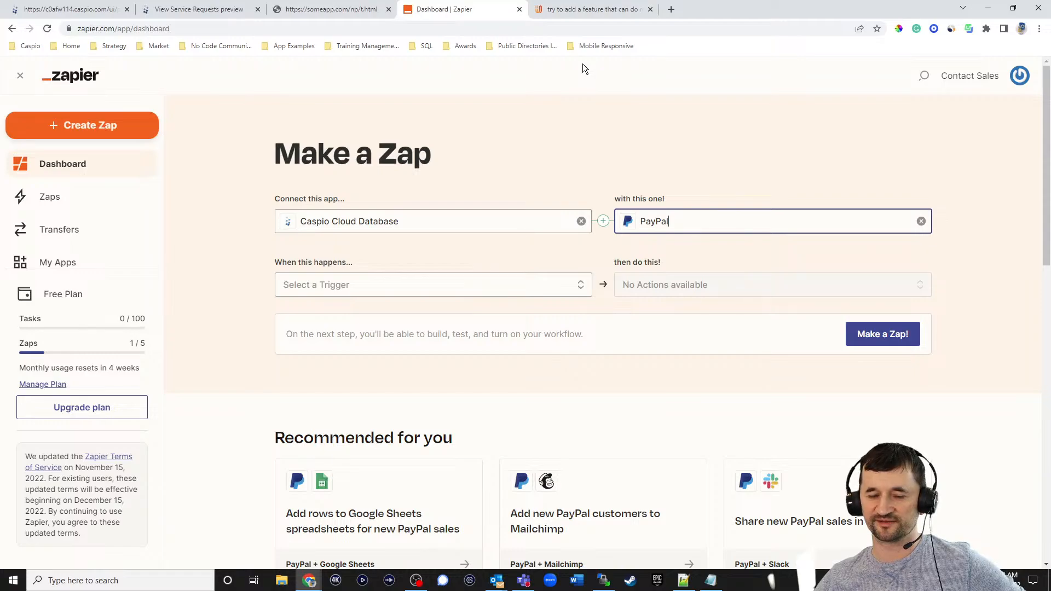